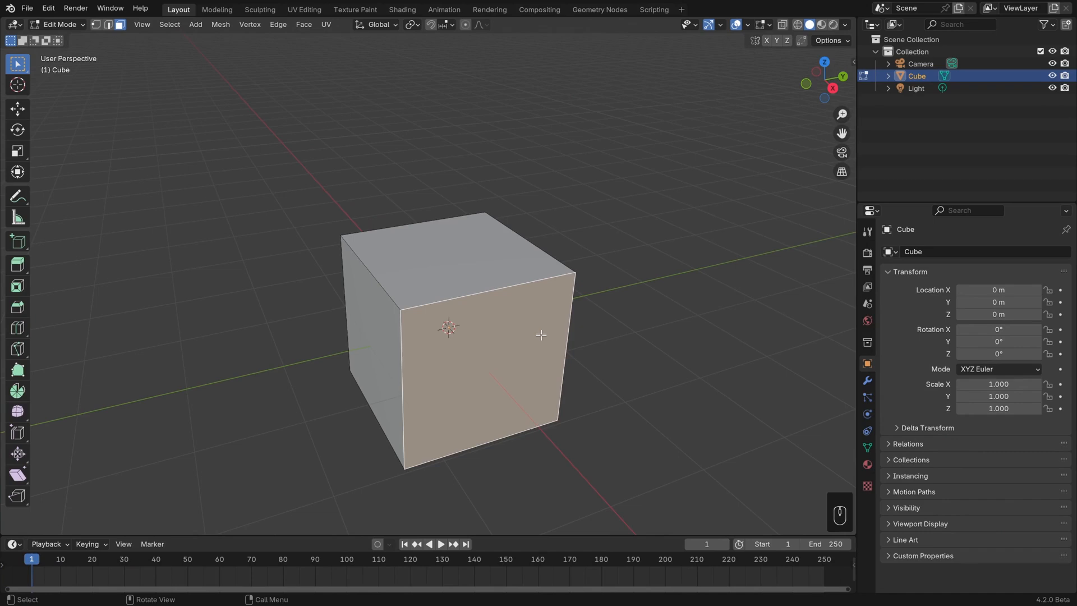
Select an upper front corner, the upper front edge and the front face of the cube in vertex, edge and face modes
key(1)
click(399, 309)
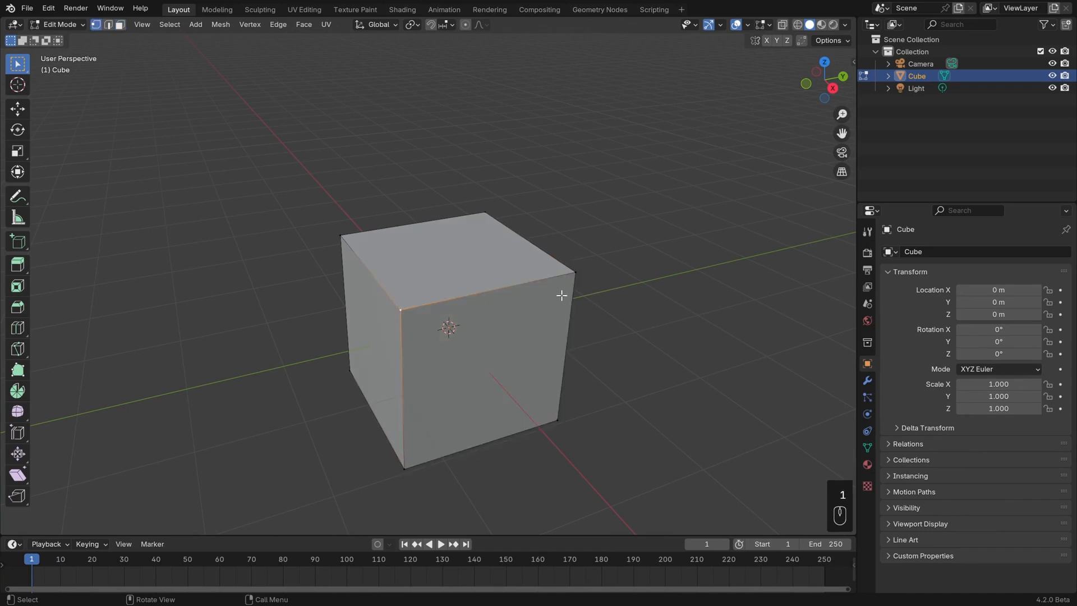
key(2)
click(526, 288)
key(3)
click(509, 353)
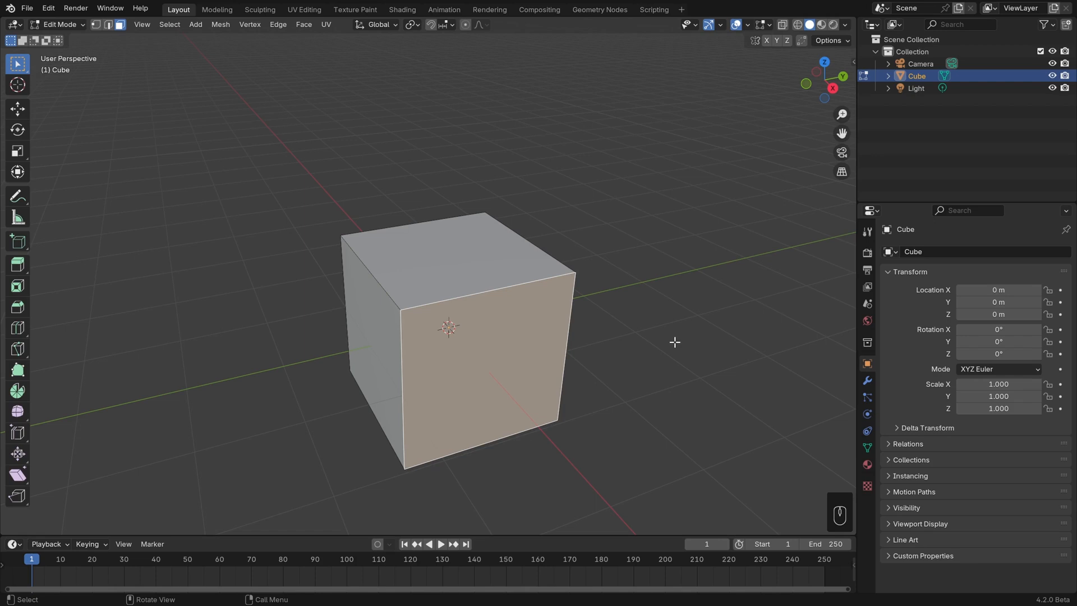
Select the two upper front vertices of the cube and bevel the edge between them by about 0.24 m
key(1)
click(399, 308)
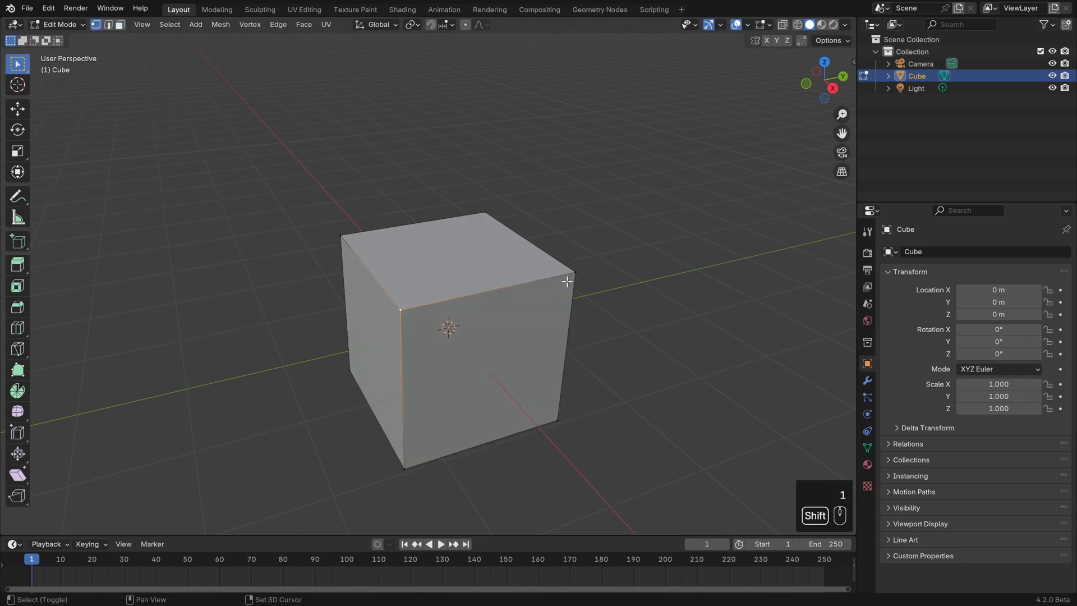
shift+click(573, 274)
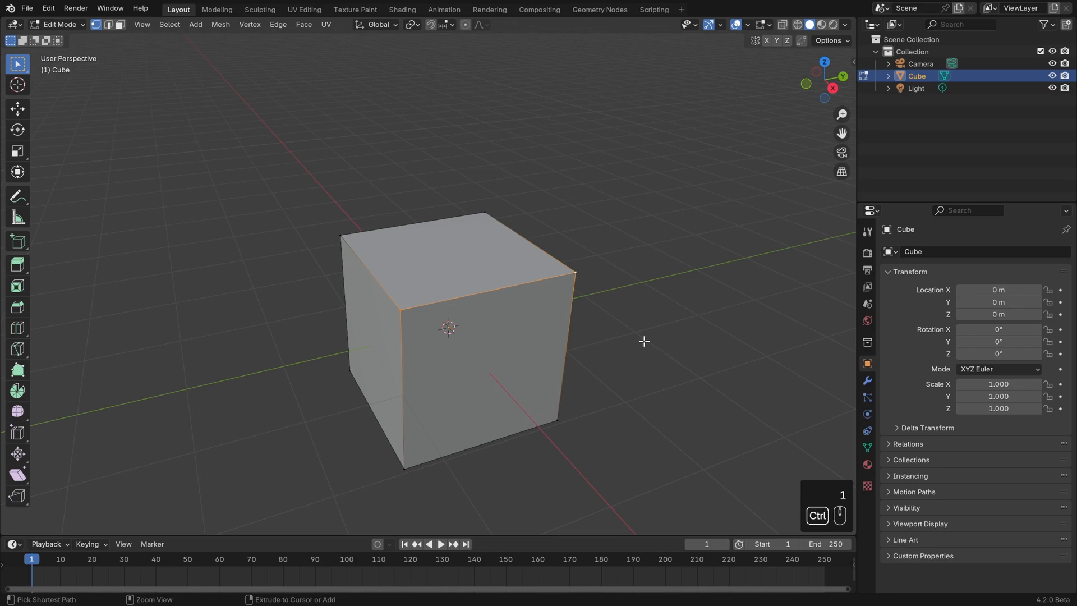
key(ctrl+b)
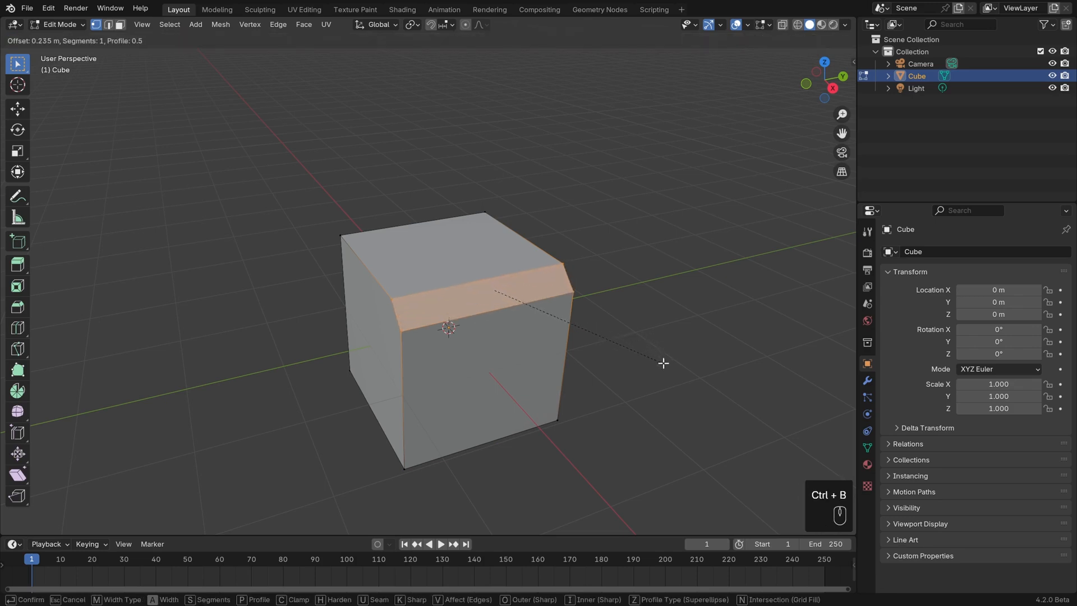
click(666, 367)
Select the lower front edge in edge mode and apply a small single-segment bevel
middle_drag(611, 392, 620, 368)
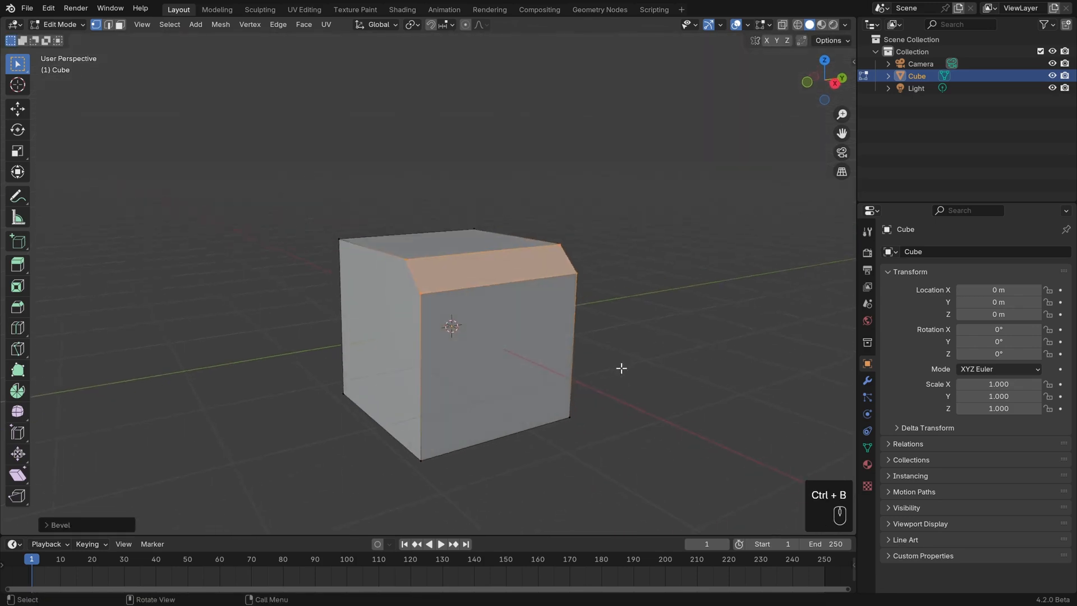
key(2)
click(512, 430)
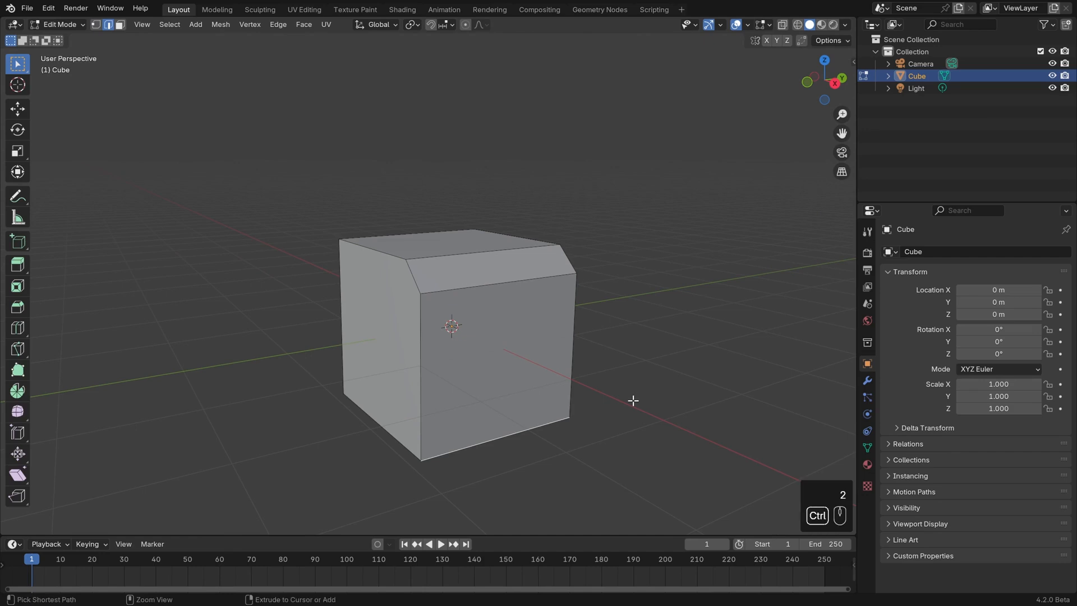
key(ctrl+b)
click(659, 391)
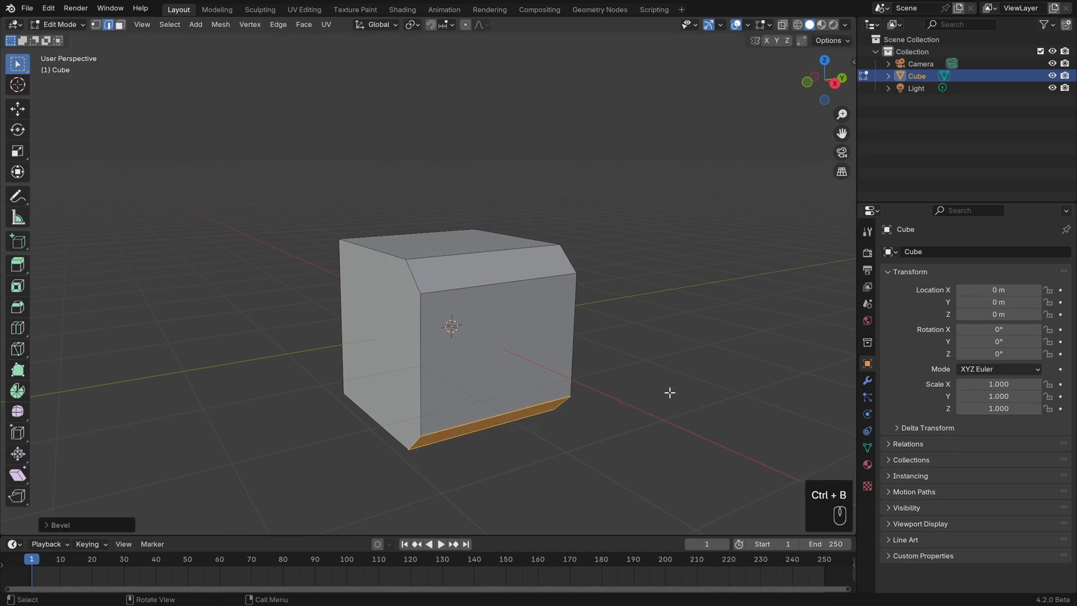
Select the cube's side face in face mode and bevel around it with one segment
key(3)
click(405, 358)
key(ctrl+b)
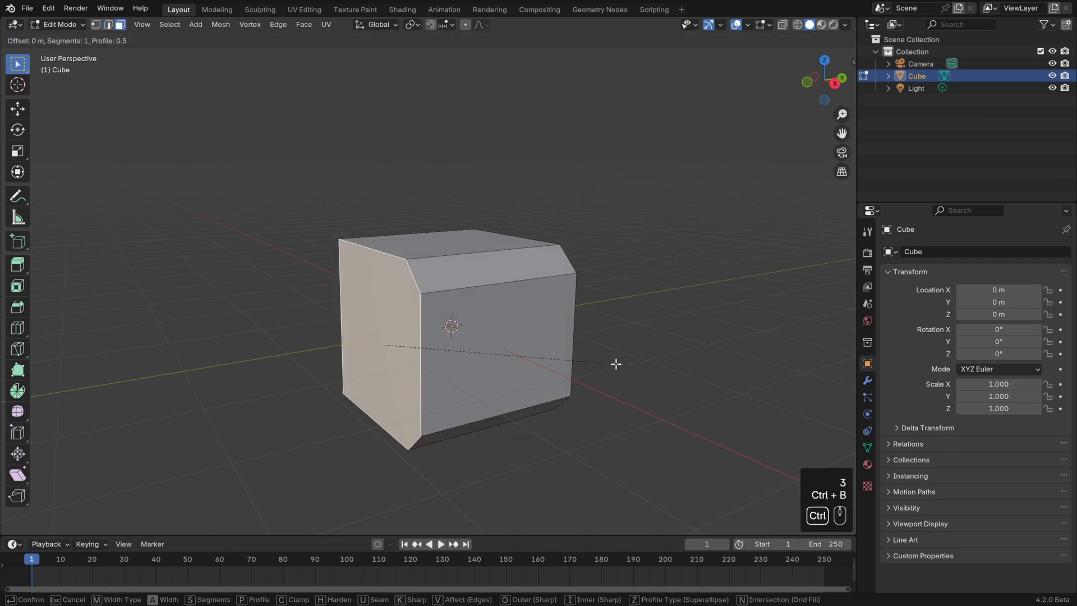
click(639, 361)
Undo the bevels on the side face, the lower front edge and the upper front edge
key(ctrl+z)
key(ctrl+z)
key(ctrl+z)
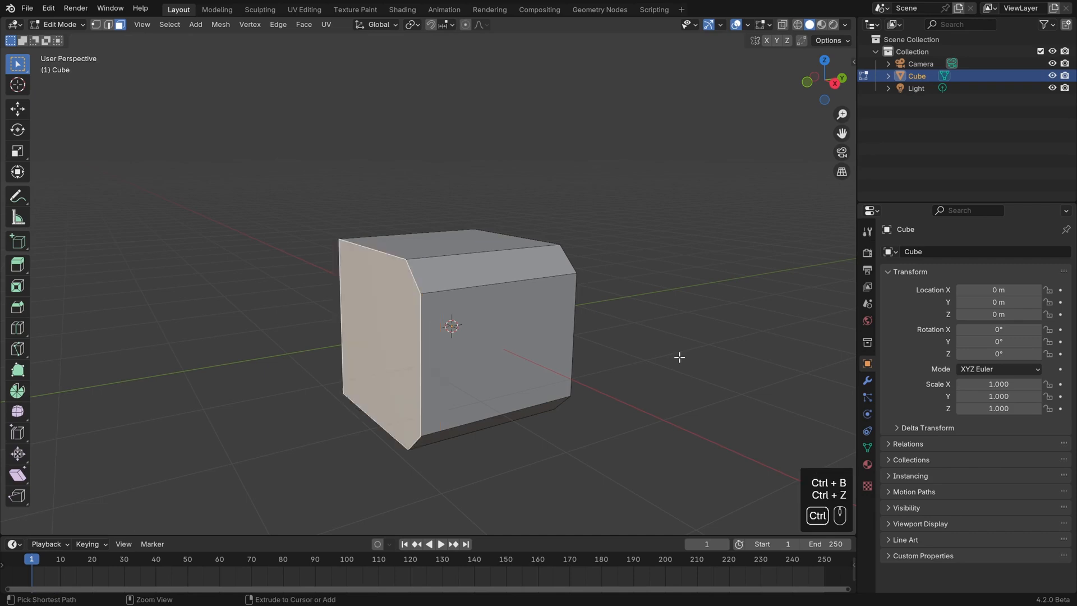
key(ctrl+z)
key(ctrl+z)
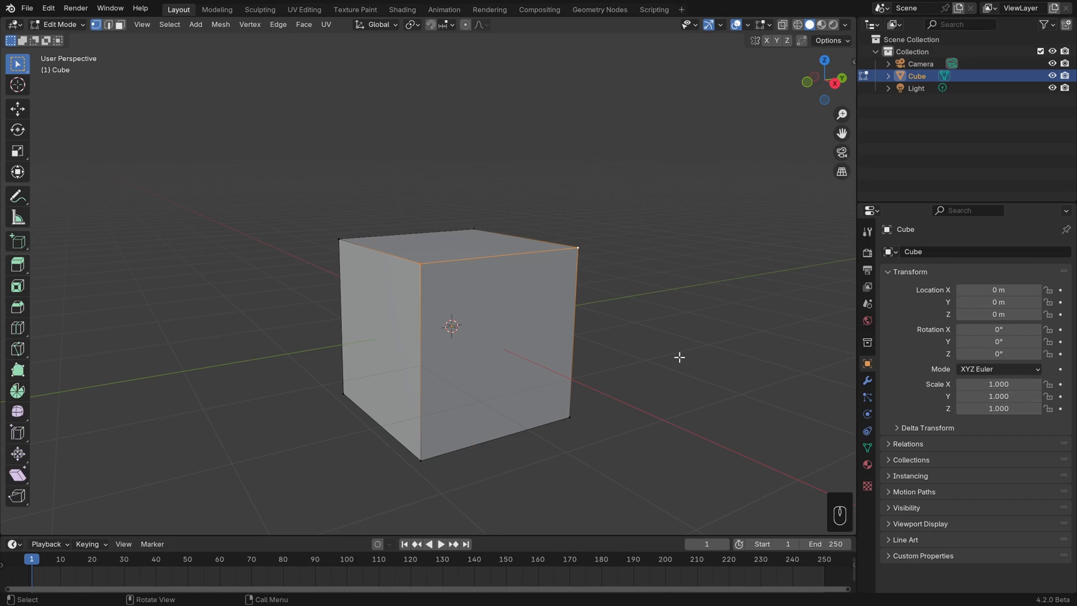
Add seven evenly spaced vertical loop cuts across the cube's front and upper faces without sliding them
key(ctrl+r)
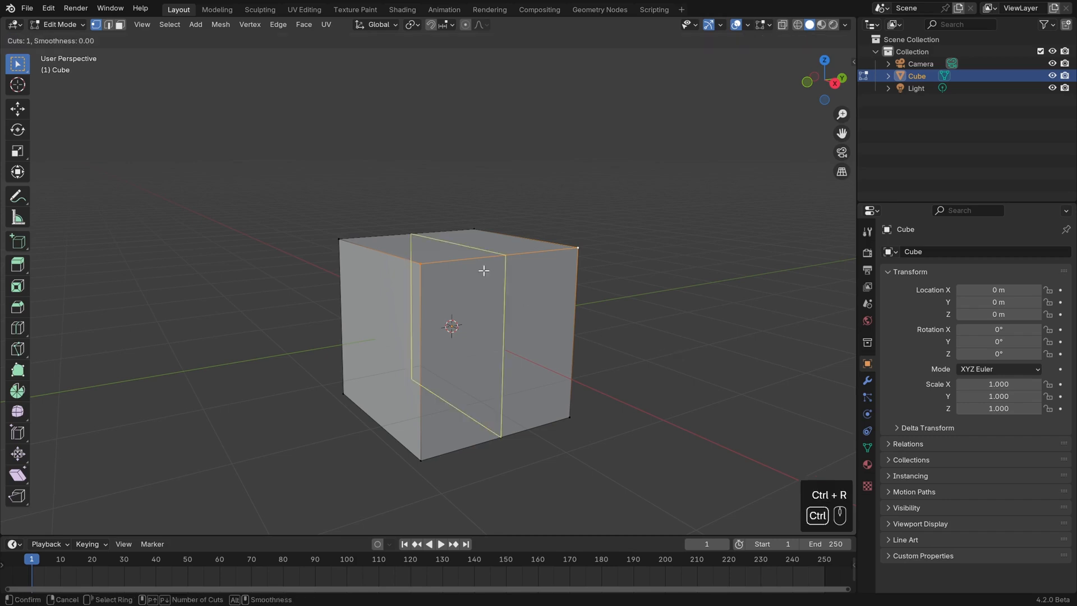
scroll(483, 269, up, 6)
click(483, 269)
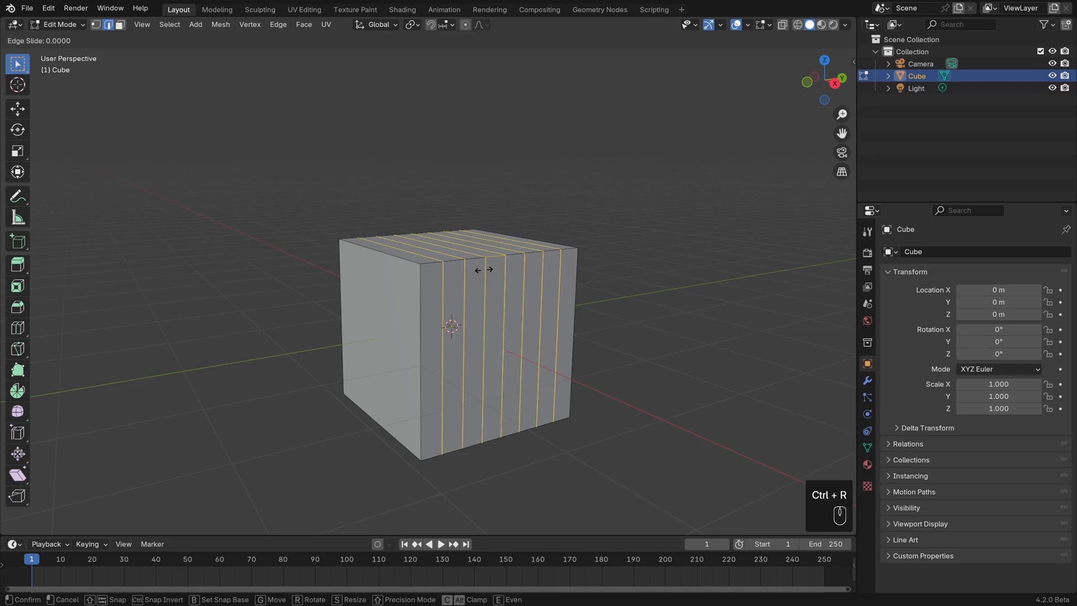
key(Return)
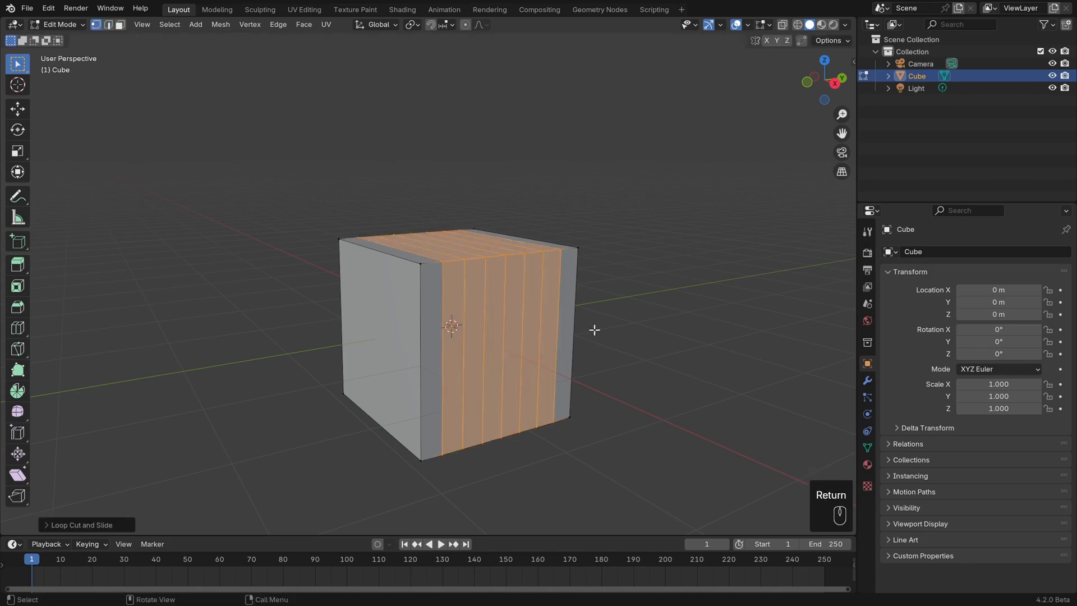
Select the first two adjacent vertical loops of the cube in vertex mode
mouse_move(604, 334)
middle_down()
mouse_move(592, 336)
mouse_move(606, 318)
middle_up()
scroll(591, 338, up, 1)
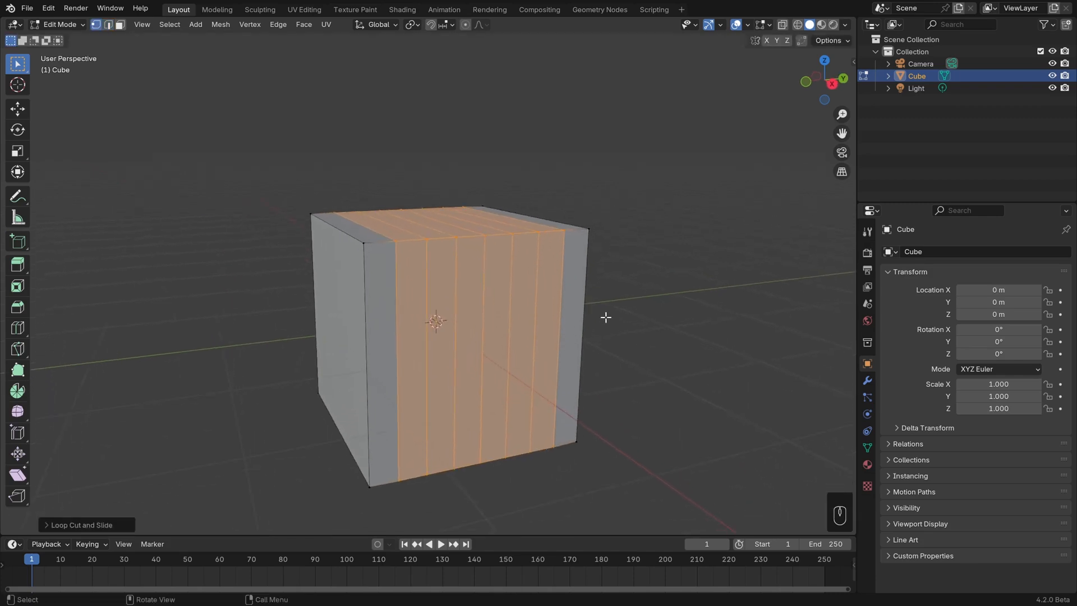
scroll(609, 319, up, 1)
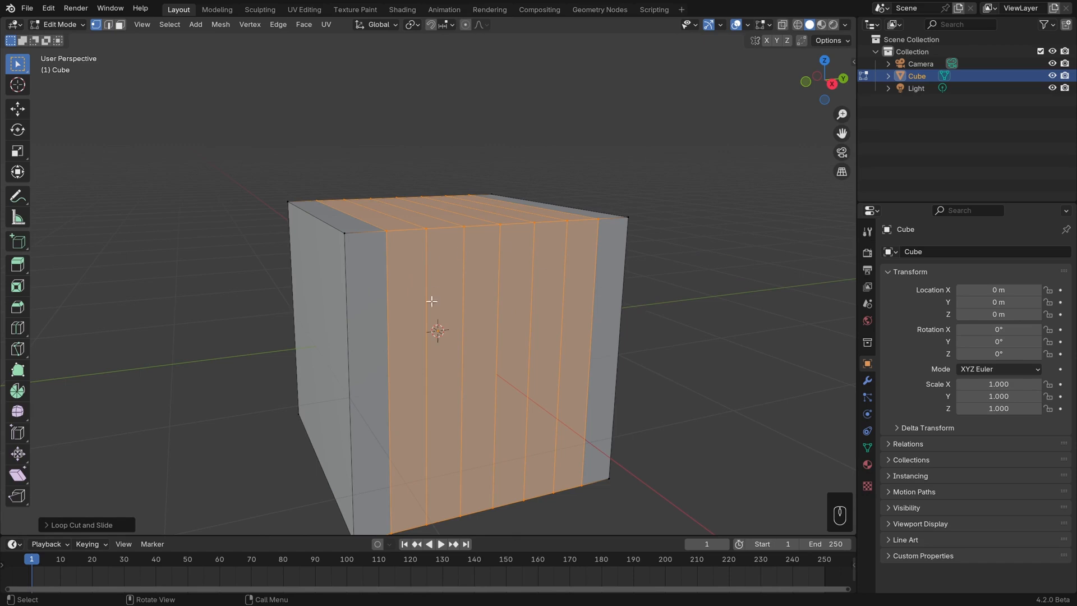
alt+click(385, 294)
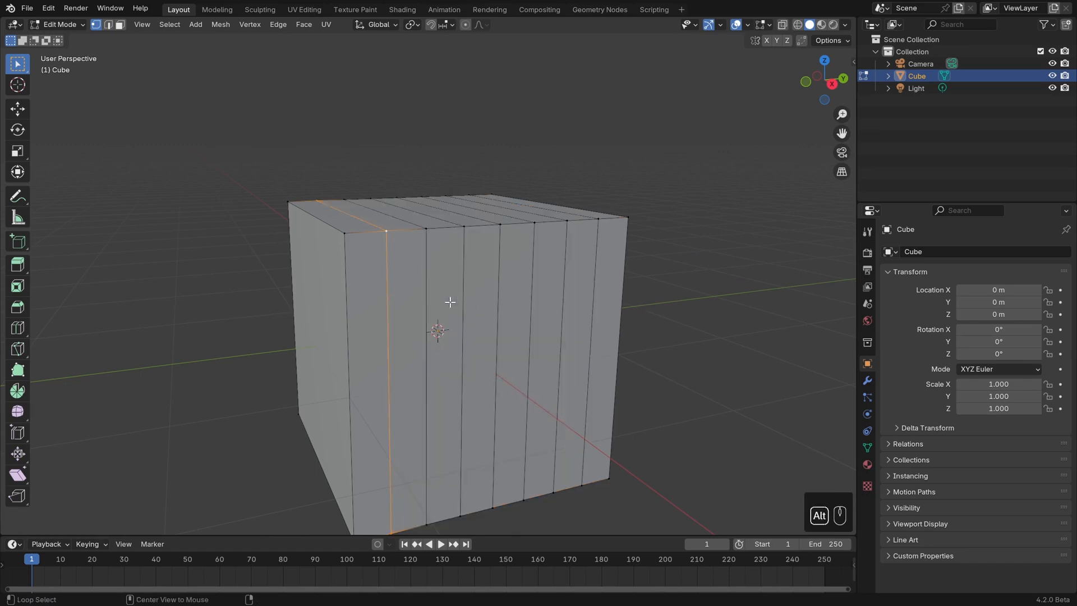
alt+shift+click(428, 329)
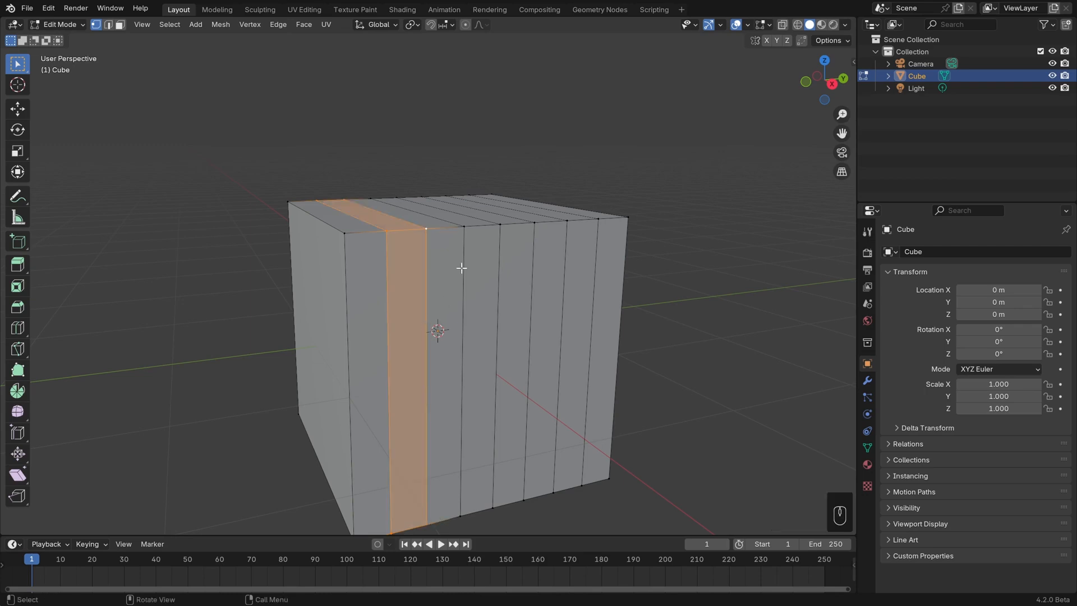
Select the upper front vertices of the first two loop cuts
alt+click(381, 233)
middle_drag(423, 260, 425, 294)
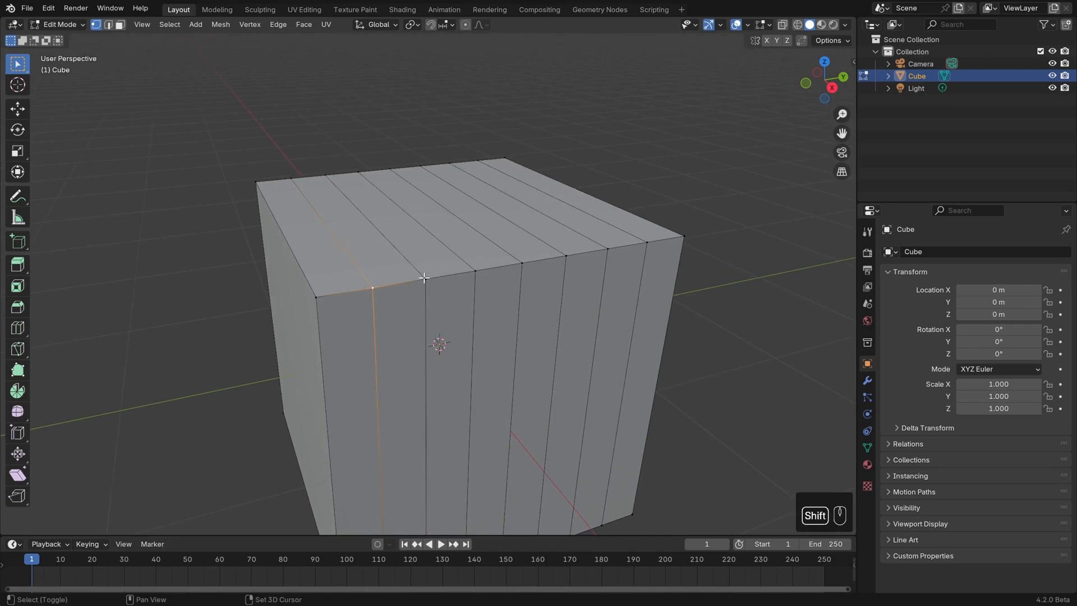
alt+shift+click(424, 278)
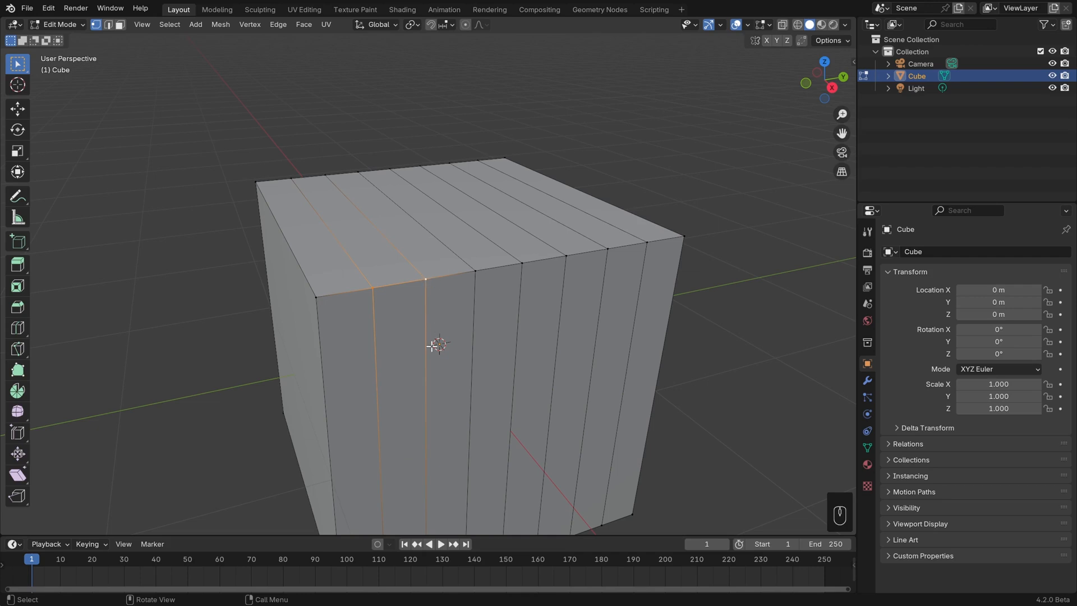
Select the first two vertical loop cuts as complete edge loops in edge mode
key(2)
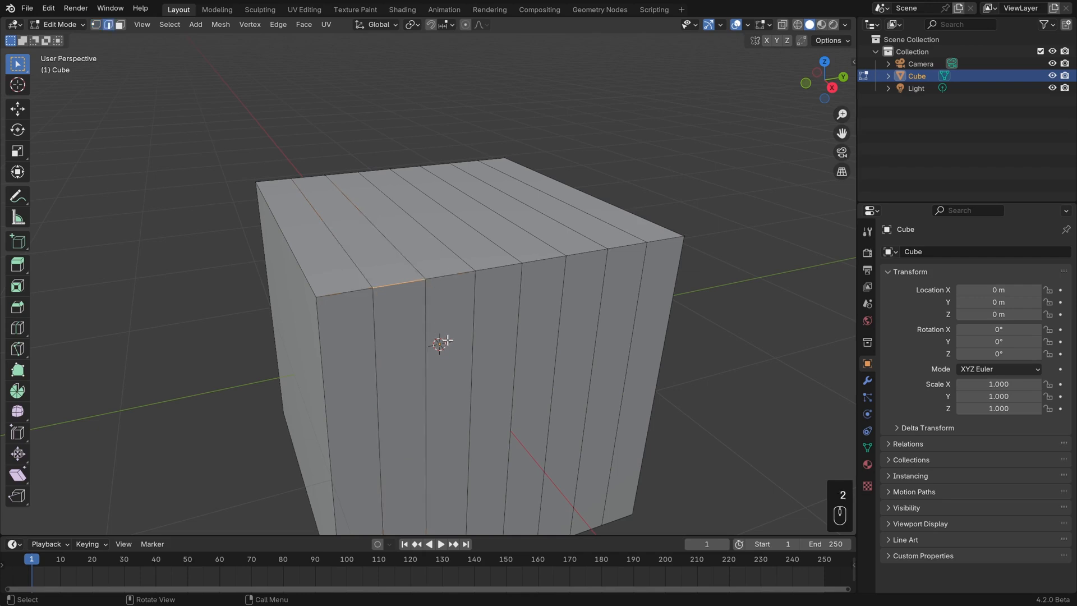
alt+click(374, 323)
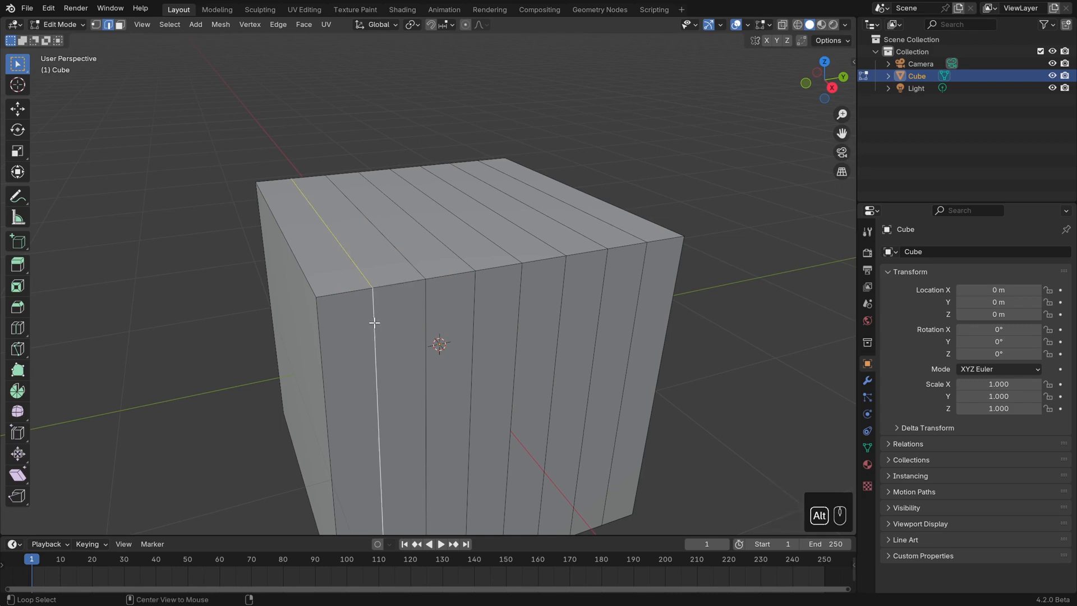
alt+shift+click(427, 314)
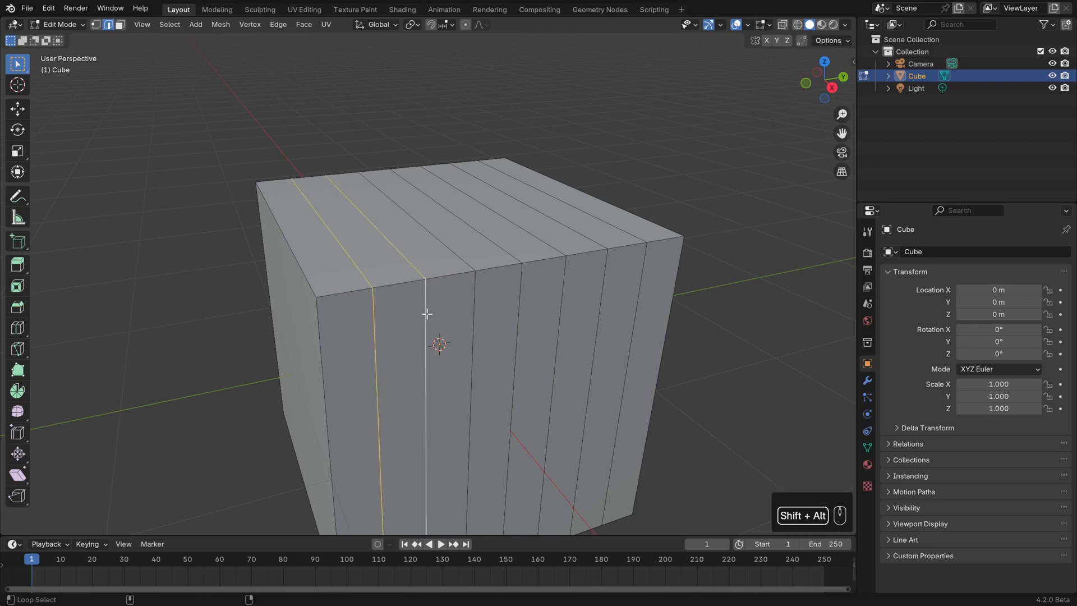
Clear the selection and box-select most of the vertical edges on the cube's front face
middle_drag(546, 390, 534, 329)
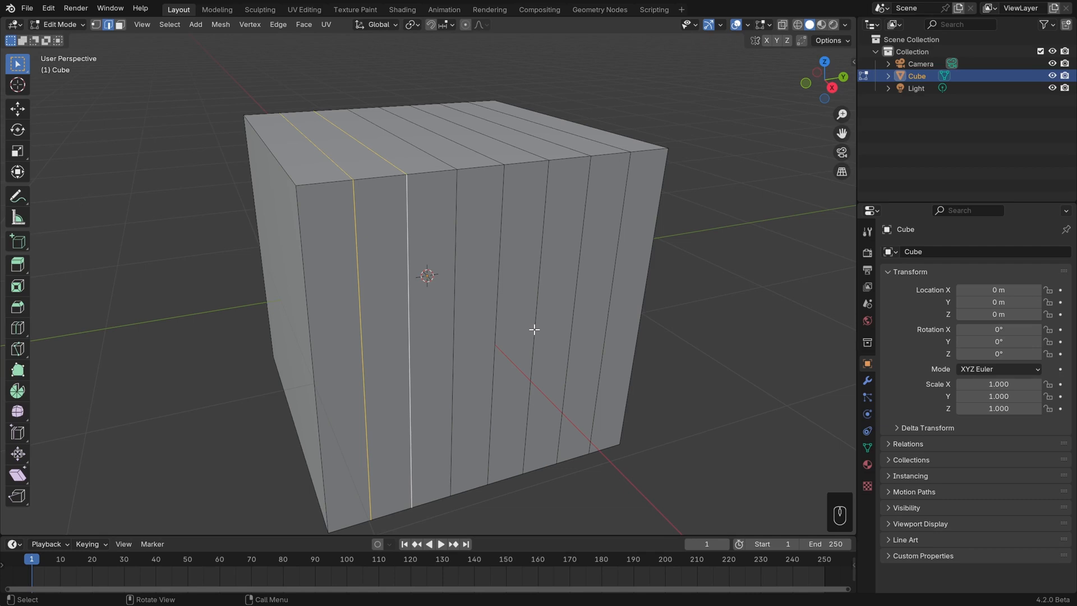
click(822, 347)
scroll(716, 375, down, 2)
middle_drag(716, 375, 716, 363)
drag(328, 274, 540, 359)
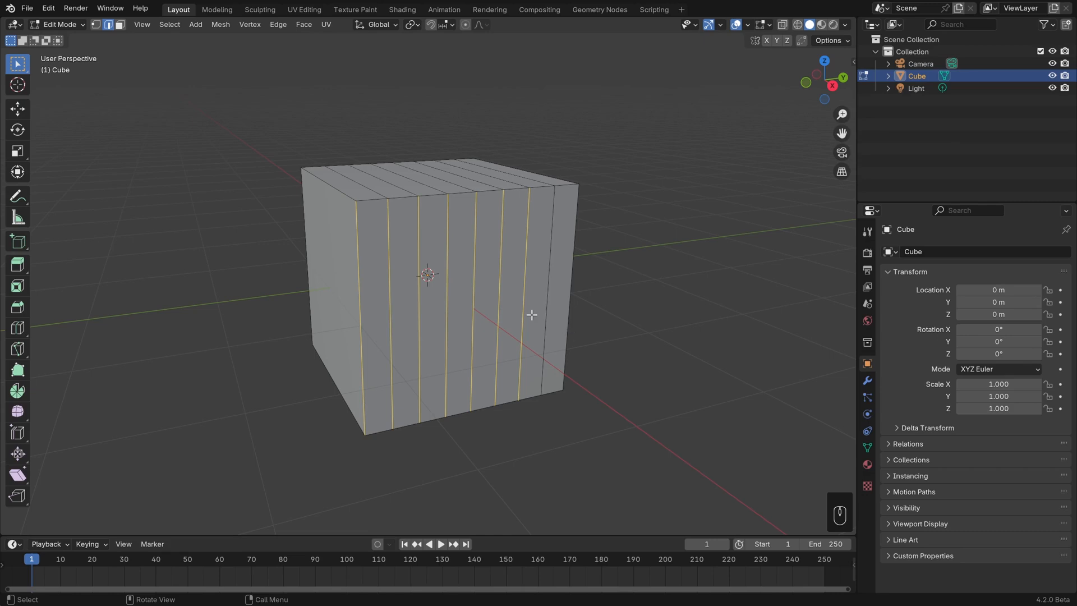
mouse_move(584, 371)
middle_down()
mouse_move(637, 361)
mouse_move(710, 287)
mouse_move(784, 303)
mouse_move(568, 336)
mouse_move(596, 361)
mouse_move(590, 372)
middle_up()
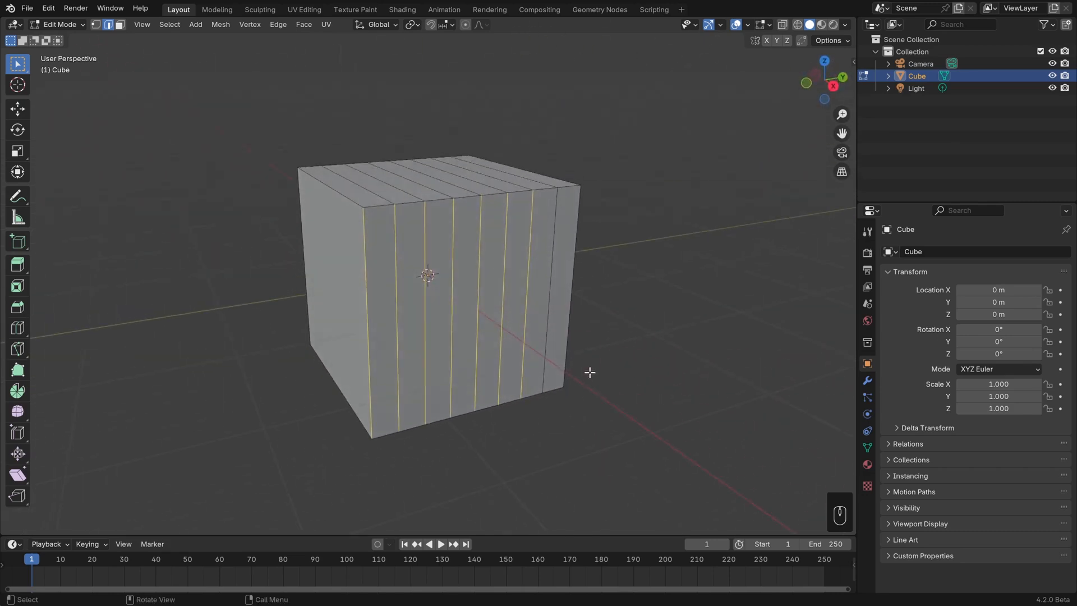
Clear the selection and box-select through the lower half of the cube with X-ray turned on temporarily
click(637, 357)
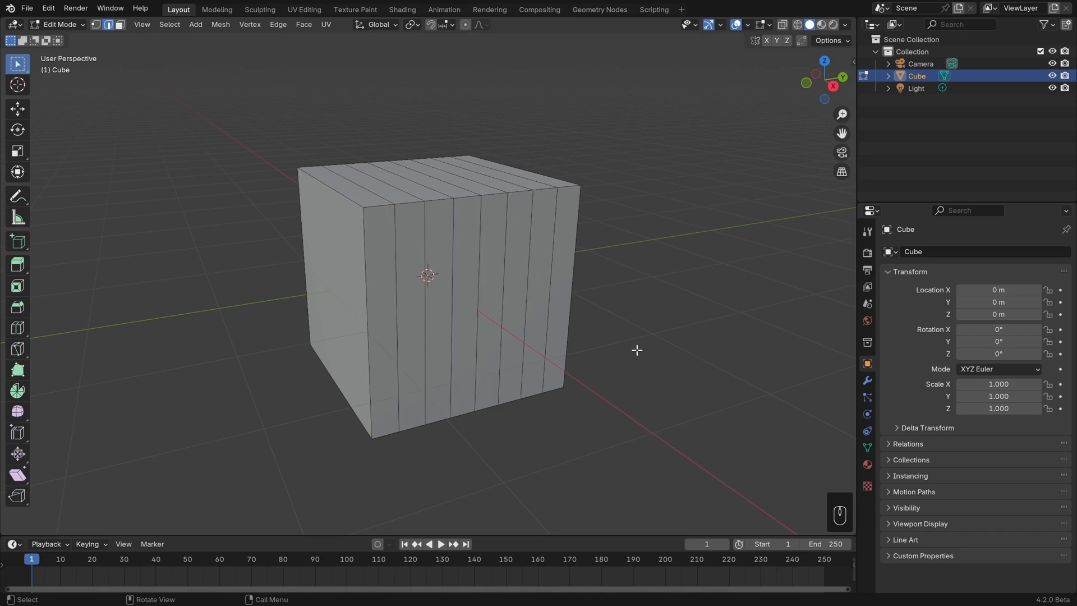
click(783, 26)
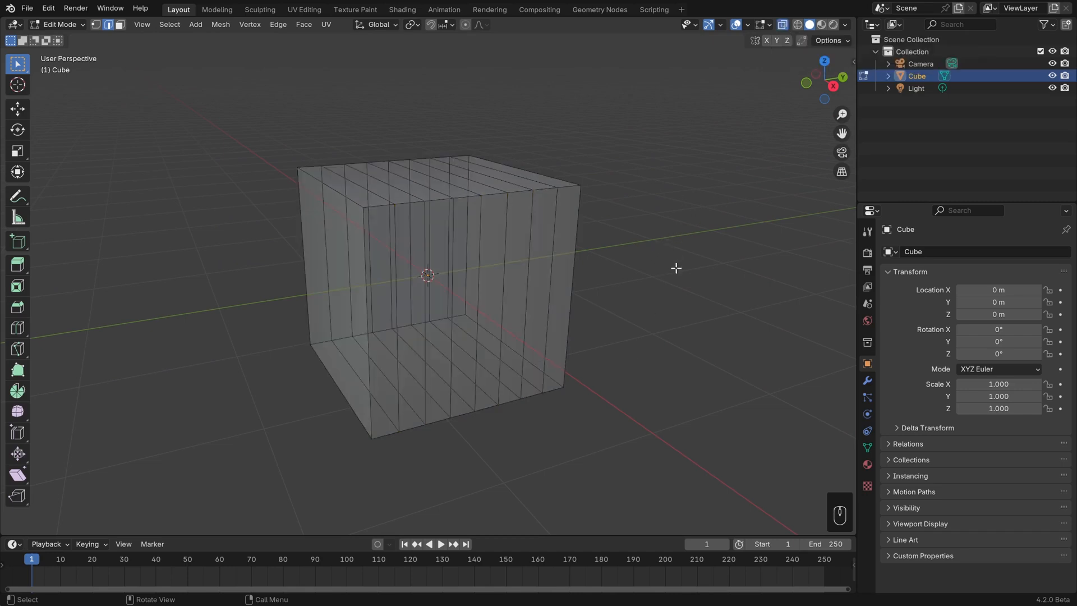
drag(233, 266, 504, 359)
click(783, 25)
Box-select the lower back edges through the cube in wireframe shading and return to solid shading
click(798, 24)
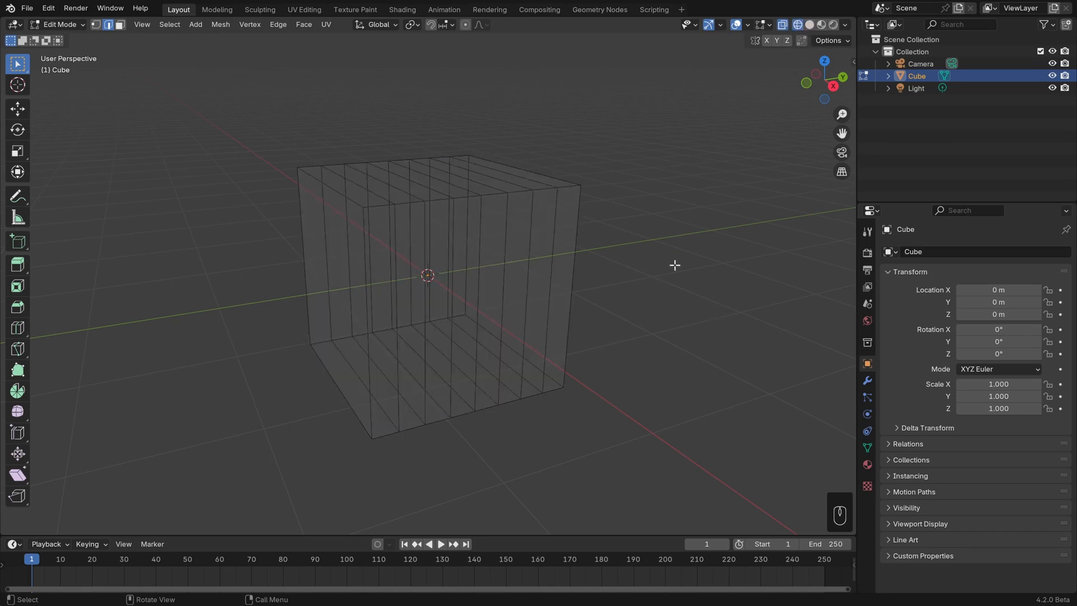
drag(234, 277, 537, 375)
click(810, 24)
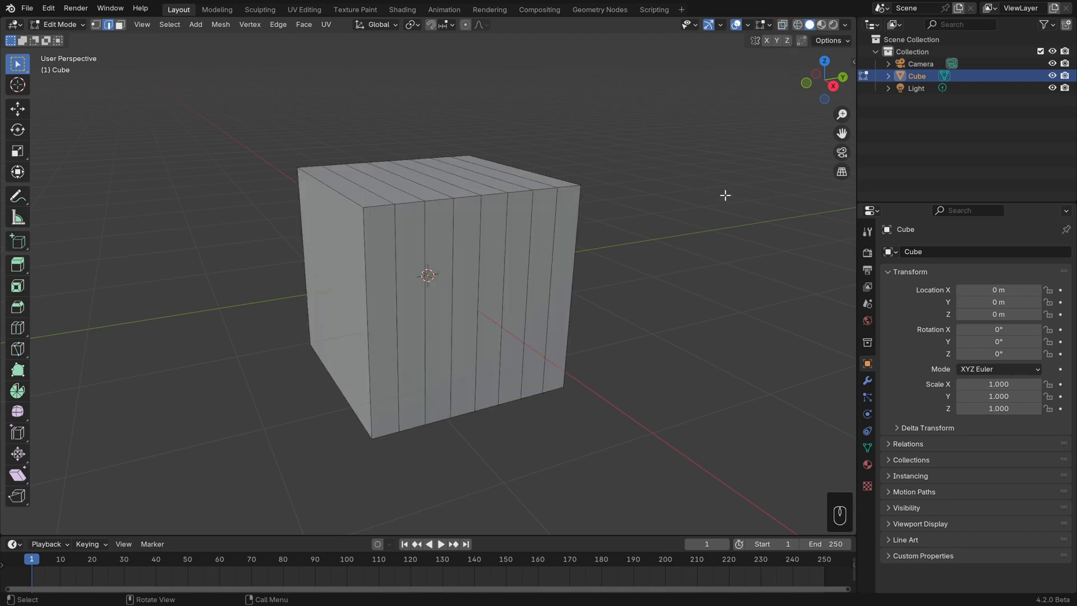
Toggle the viewport's wireframe display on and off twice
key(shift)
key(shift+z)
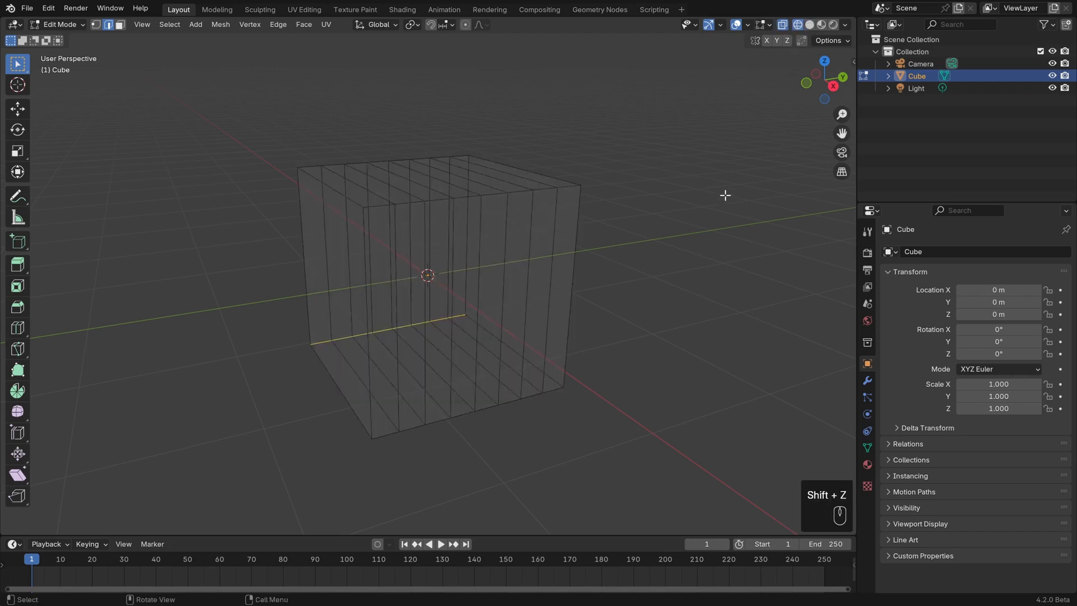
key(shift+z)
key(shift+z)
key(shift+z)
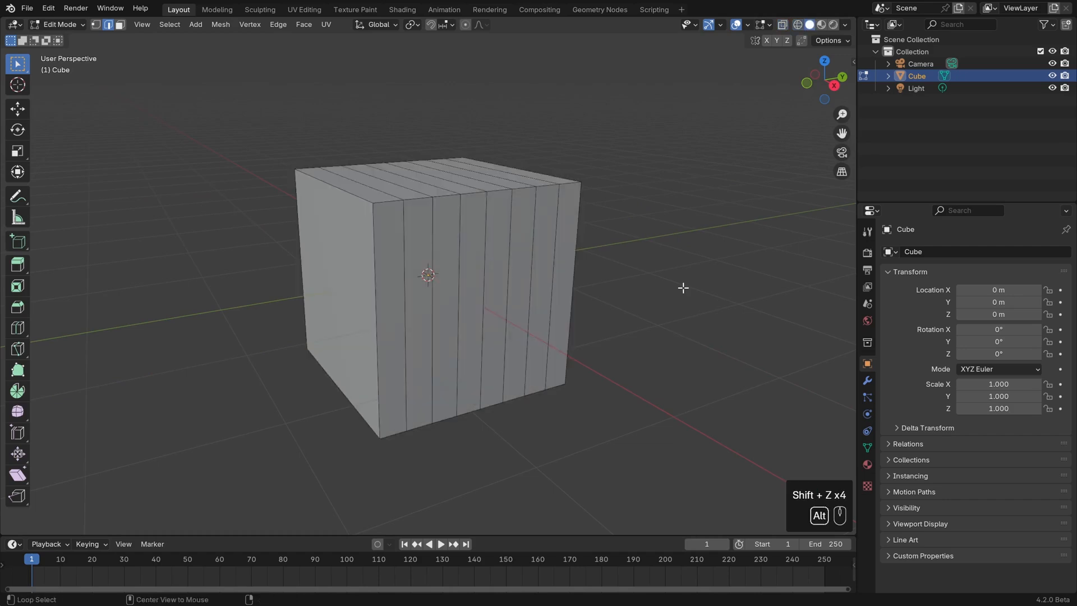
Toggle the viewport's X-ray display on and off twice
key(alt+z)
key(alt+z)
key(alt+z)
key(alt+z)
Switch the viewport shading to Wireframe and back to Solid with the Shading choices
key(z)
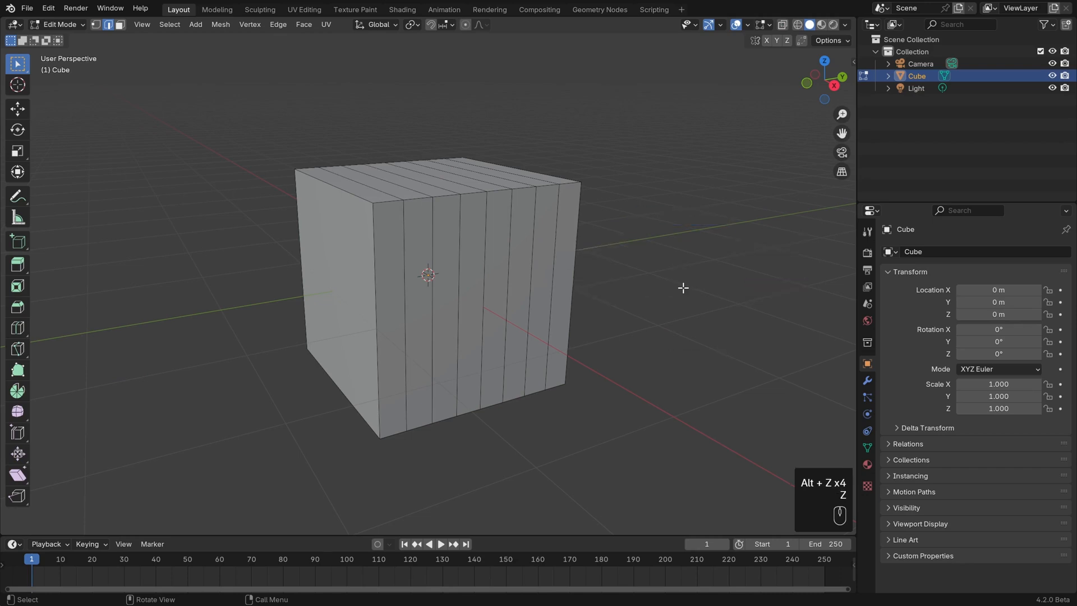
key(z)
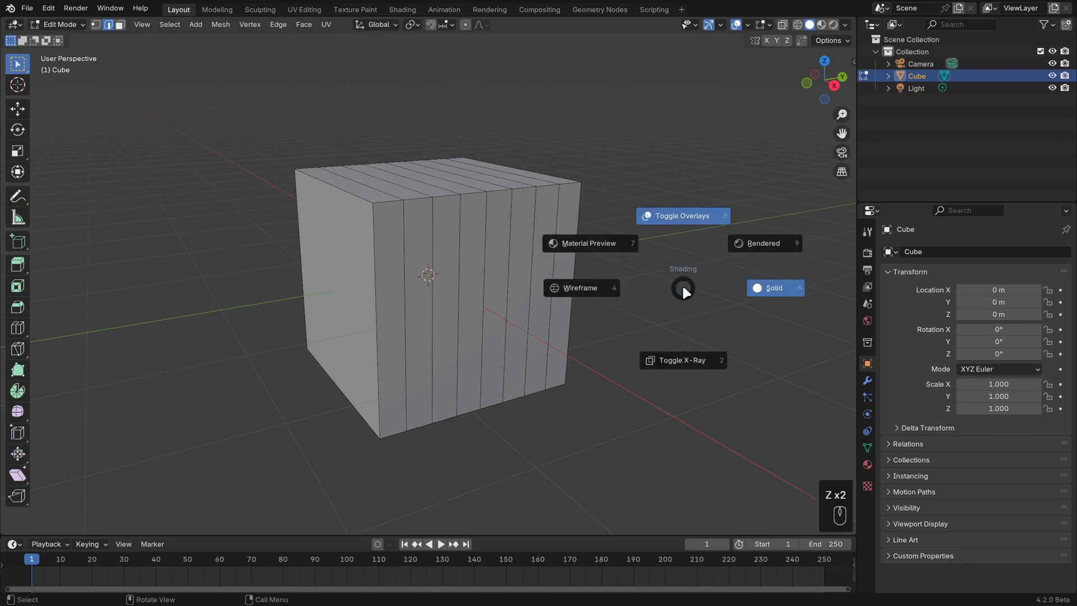
click(520, 291)
key(z)
click(673, 303)
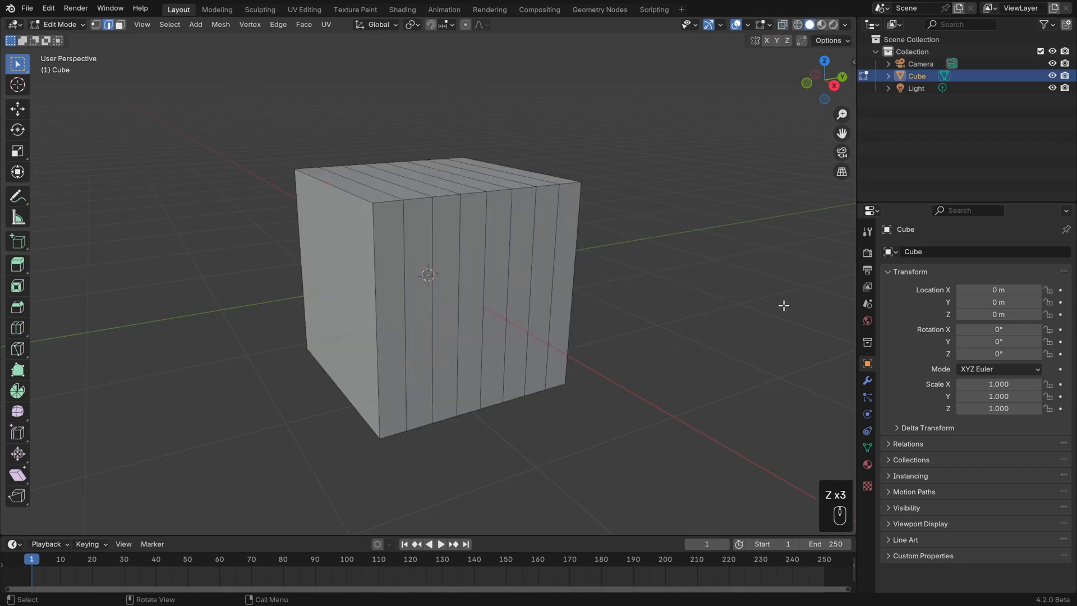
Review the Extra Shading Pie Menu Items option in the Keymap preferences and view the Shading pie menu's choices
click(45, 8)
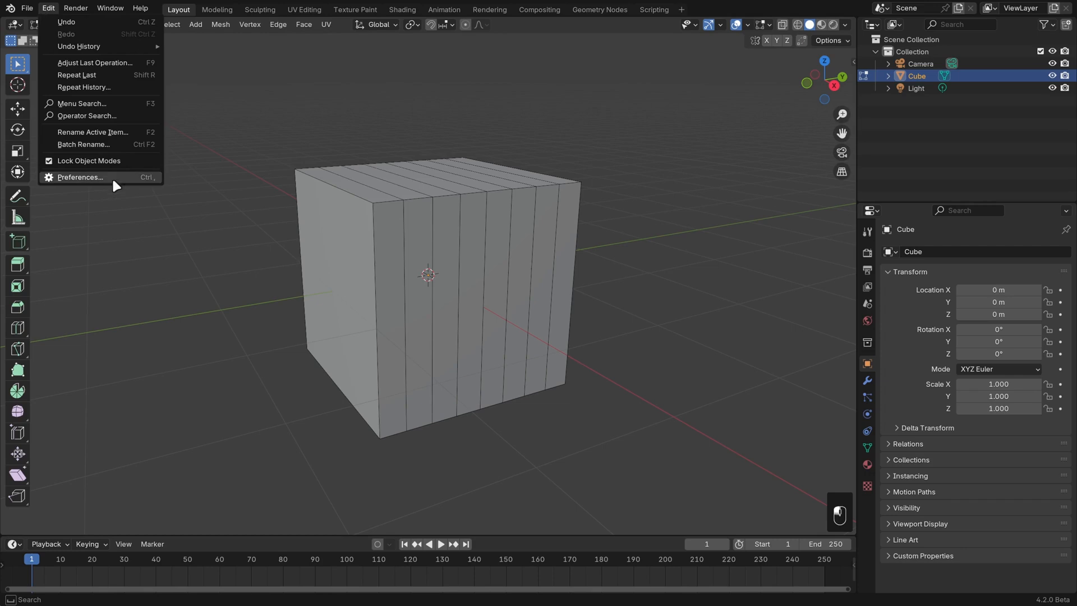
click(84, 177)
click(75, 178)
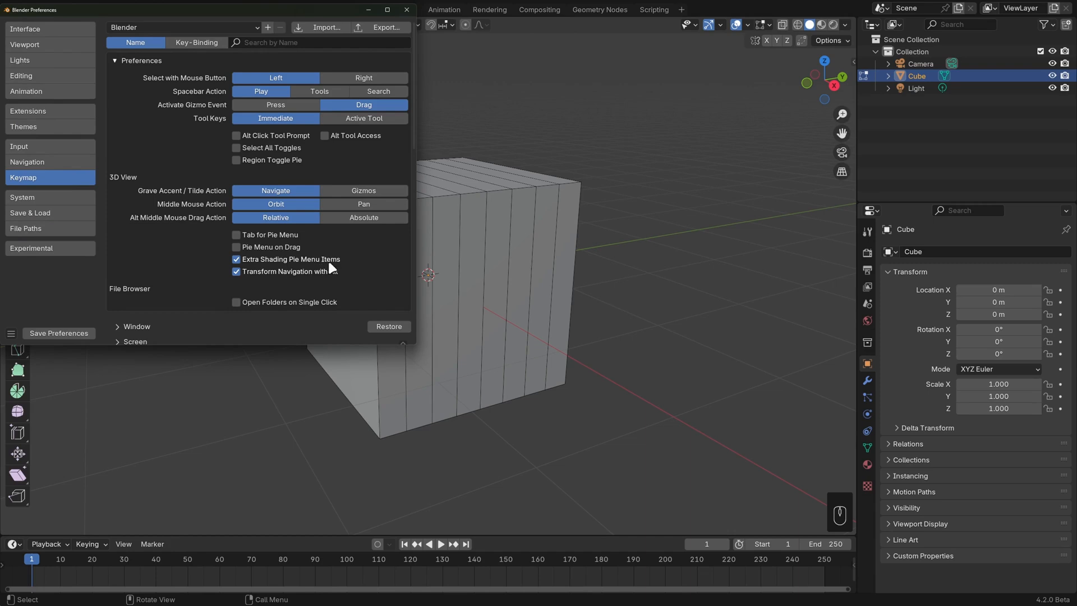
click(407, 6)
key(z)
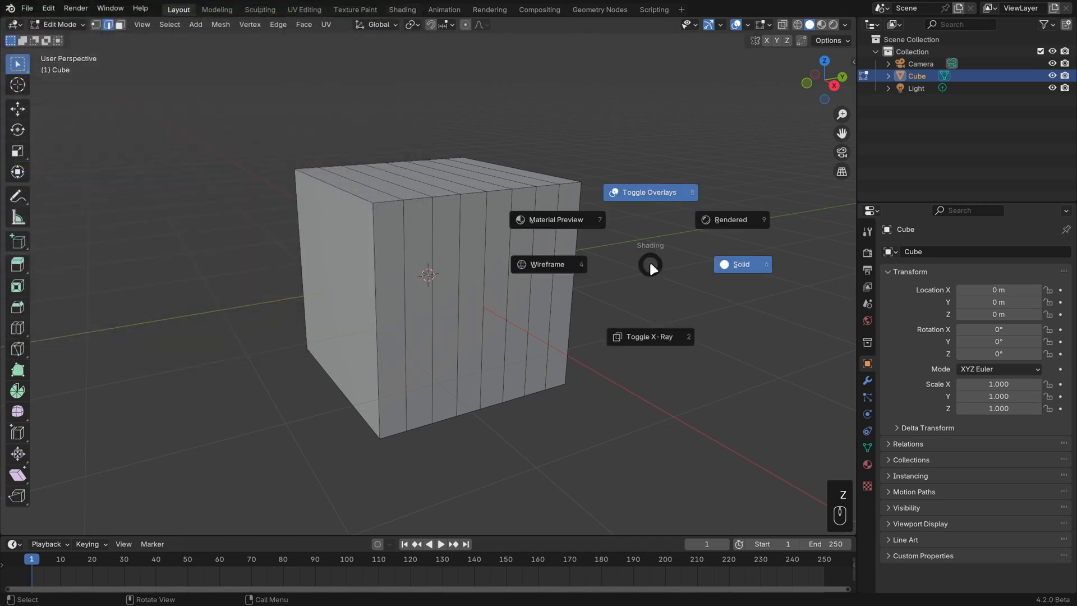
key(z)
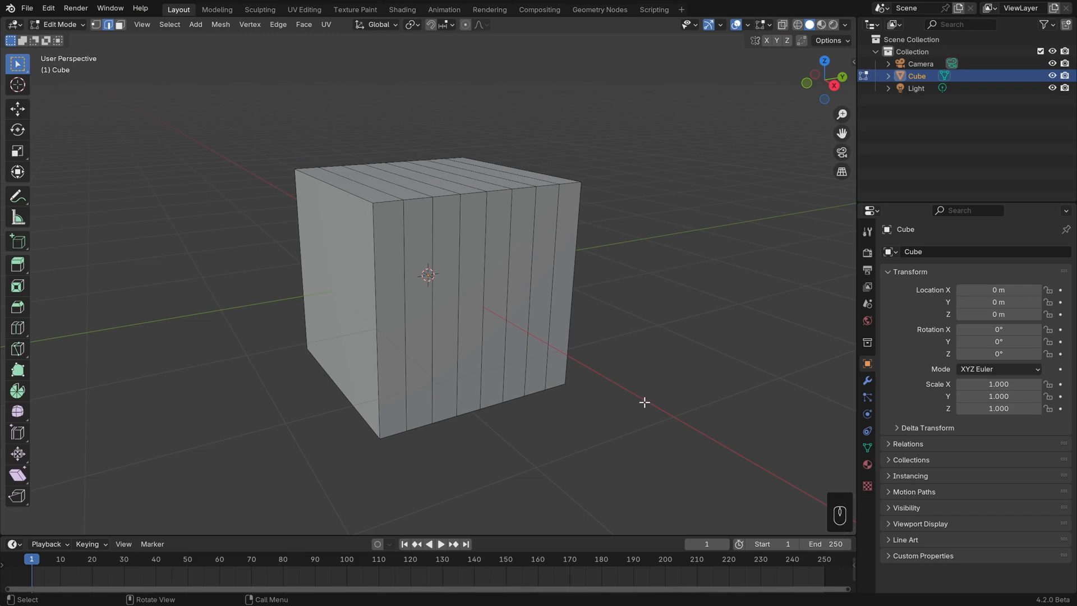
Toggle the viewport's X-ray display on and off, and do the same with the wireframe display
key(alt+z)
key(alt+z)
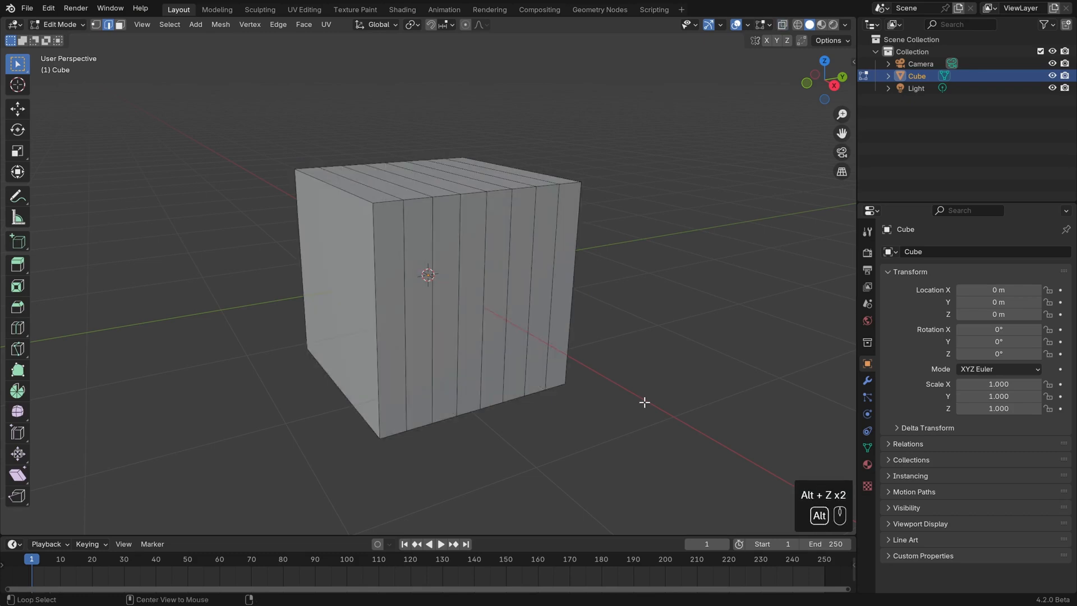
key(shift+z)
key(shift+z)
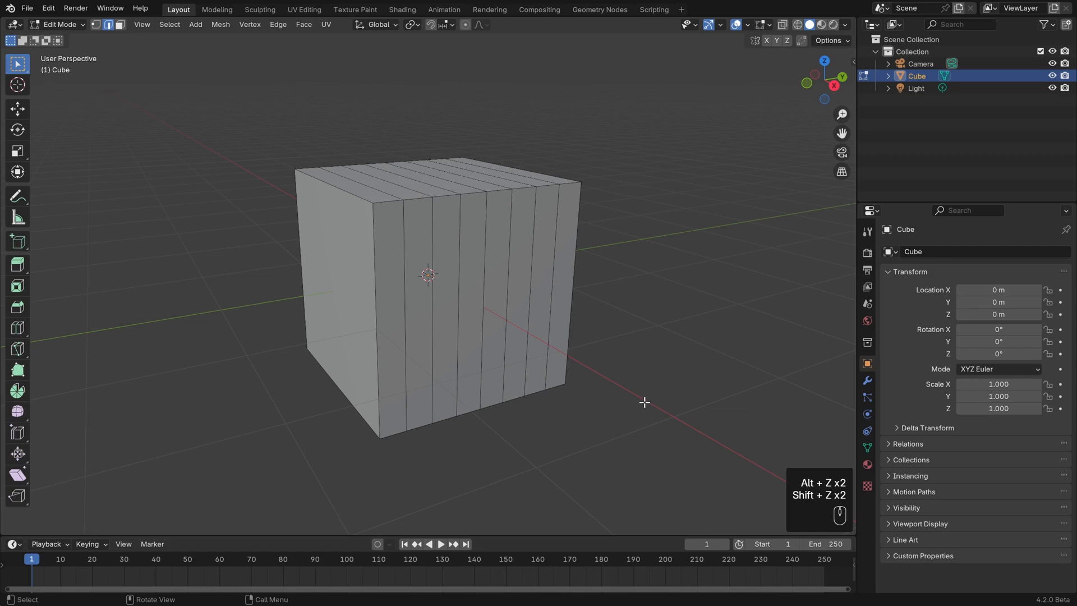
key(z)
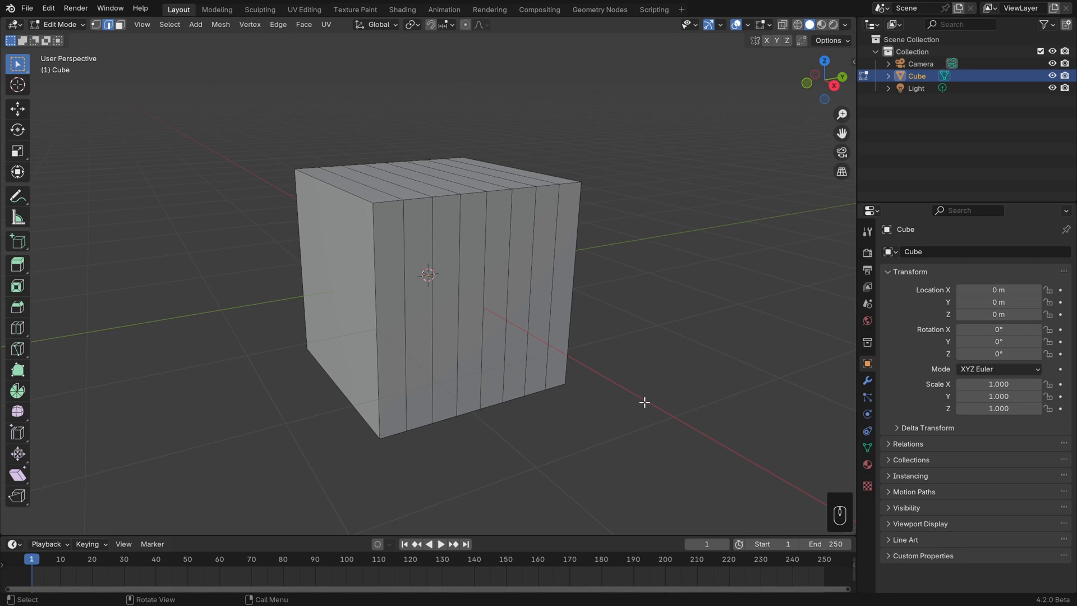
Box-select the entire cube from the top orthographic view with solid shading and inspect which edges are selected
key(KP_7)
drag(252, 150, 718, 474)
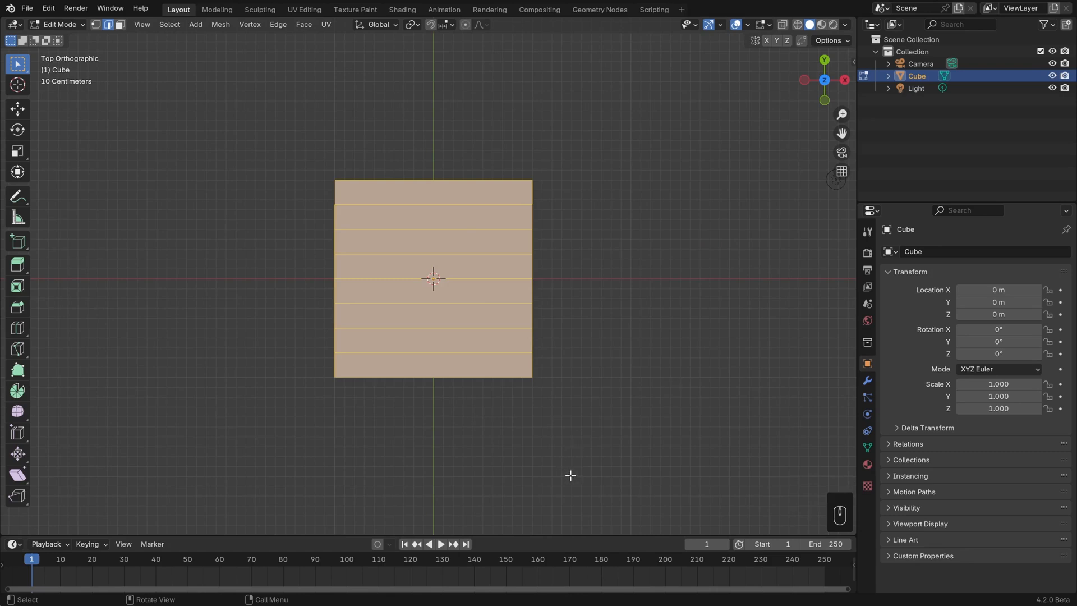
middle_drag(571, 475, 473, 306)
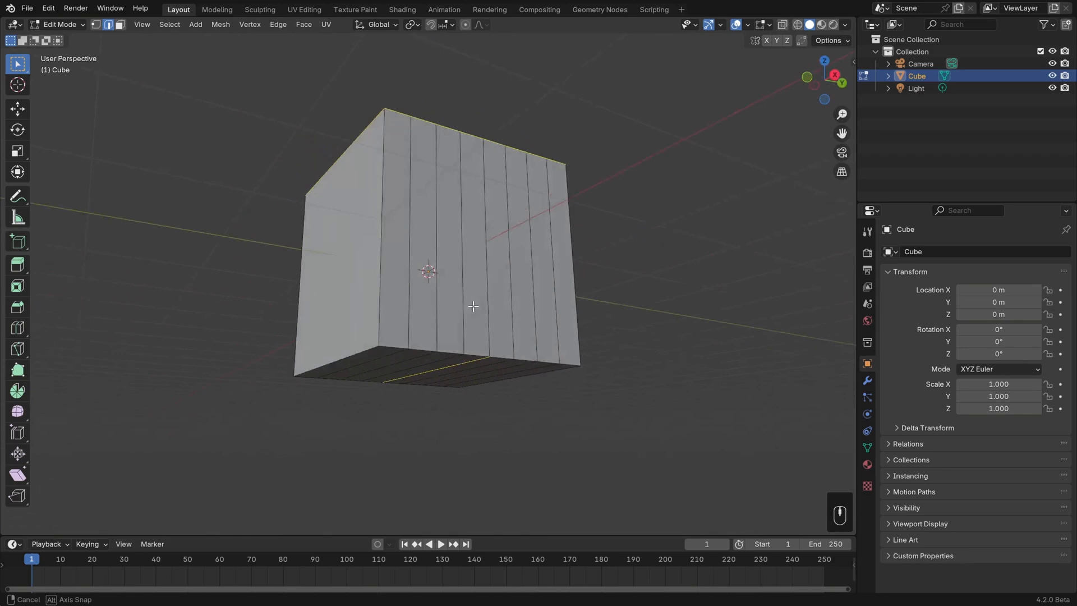
middle_drag(473, 306, 685, 354)
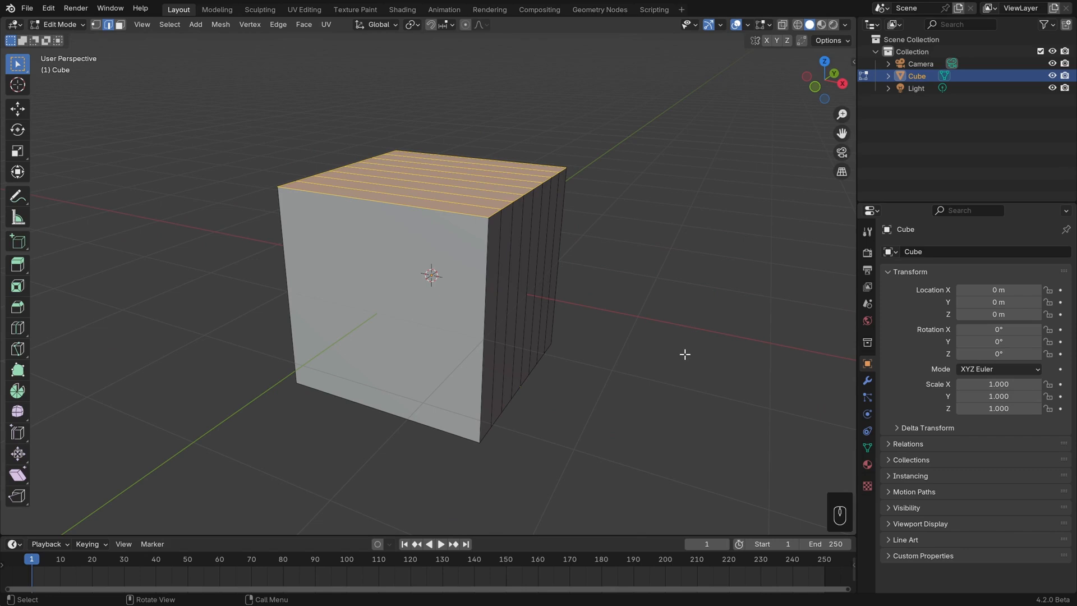
middle_drag(668, 346, 610, 353)
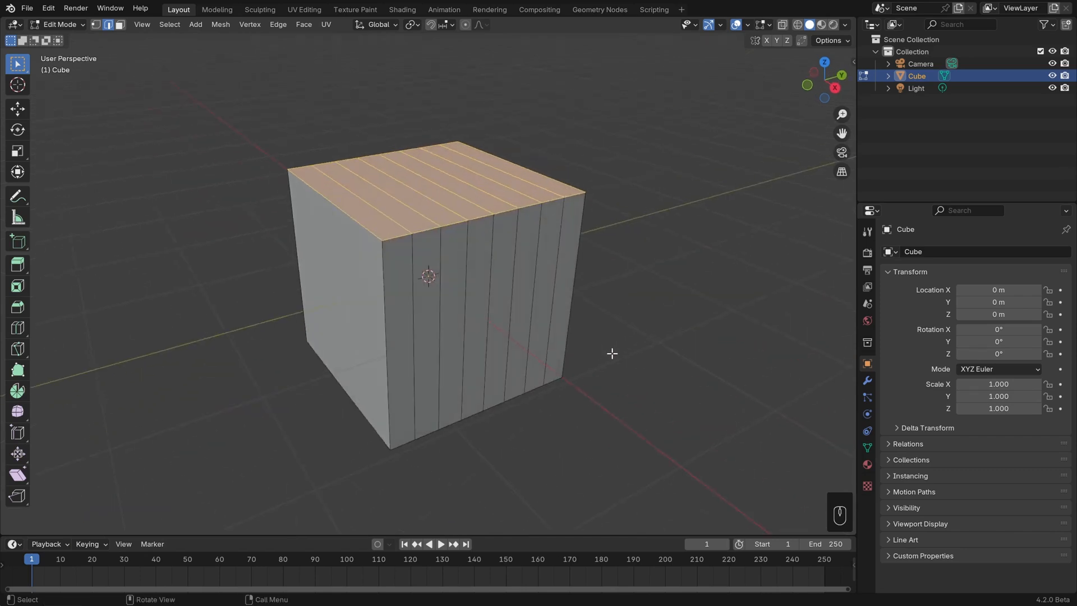
Loop-select the edge loop of the first vertical cut, and replace it with the loop along the side's upper edge
alt+click(412, 301)
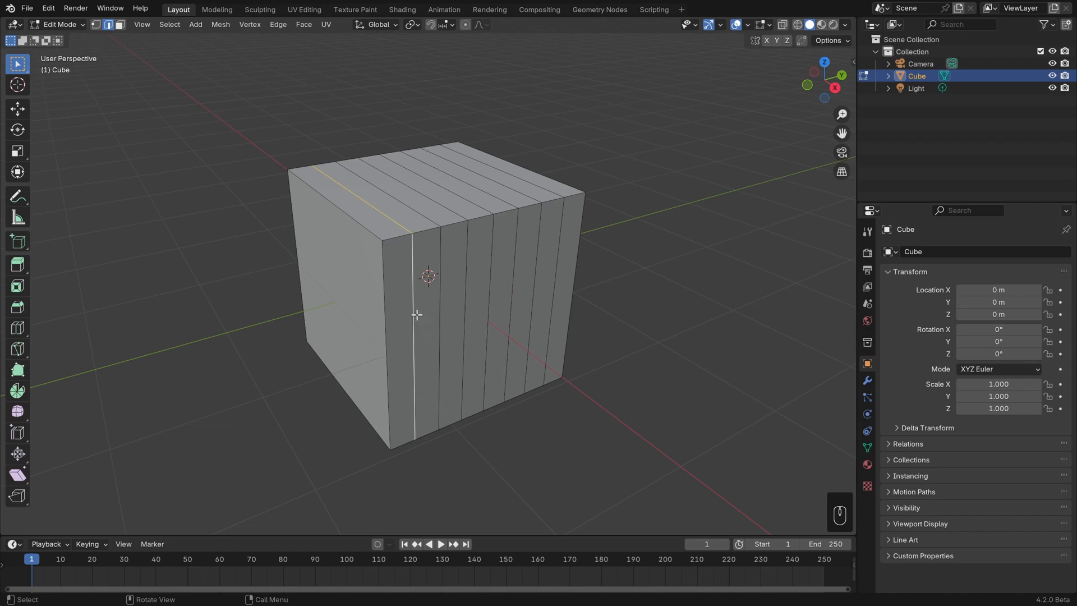
alt+click(390, 237)
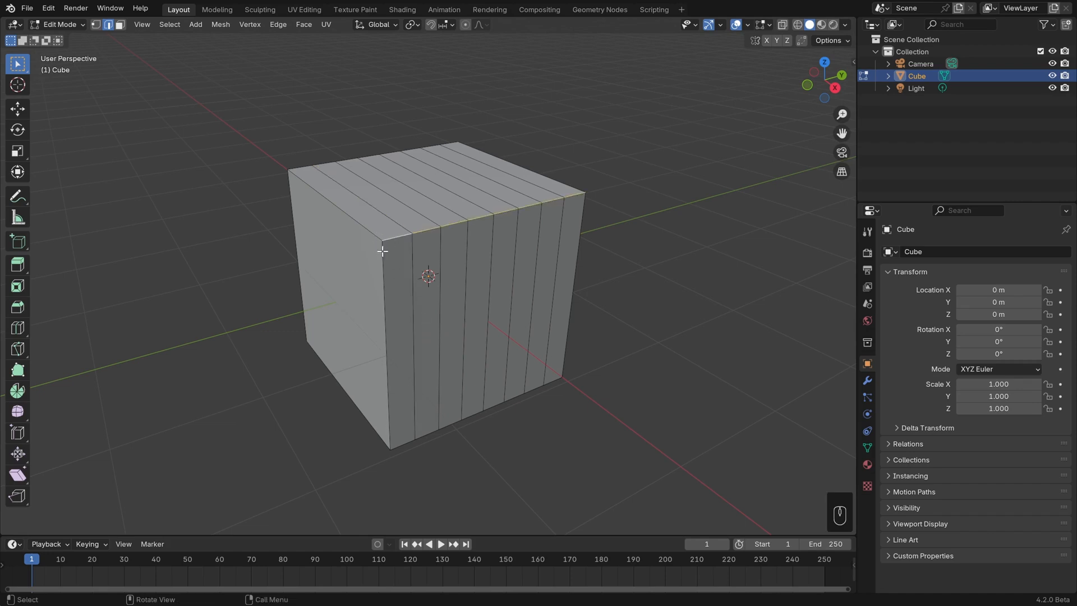
scroll(400, 256, up, 1)
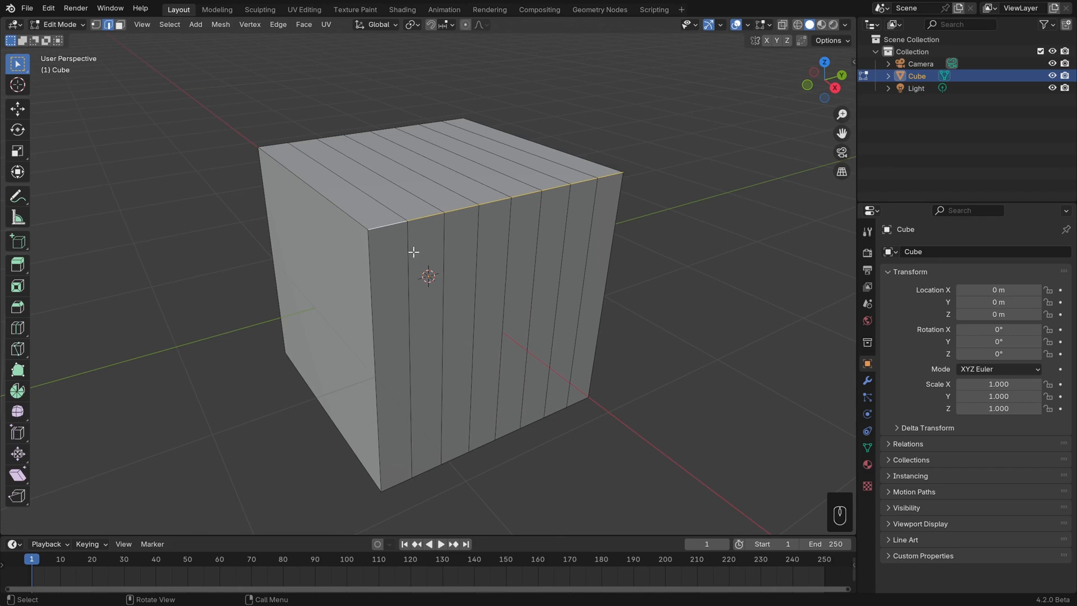
Select the first vertical cut edge on the subdivided side and extend it around the cube with Edge Loops
alt+click(409, 251)
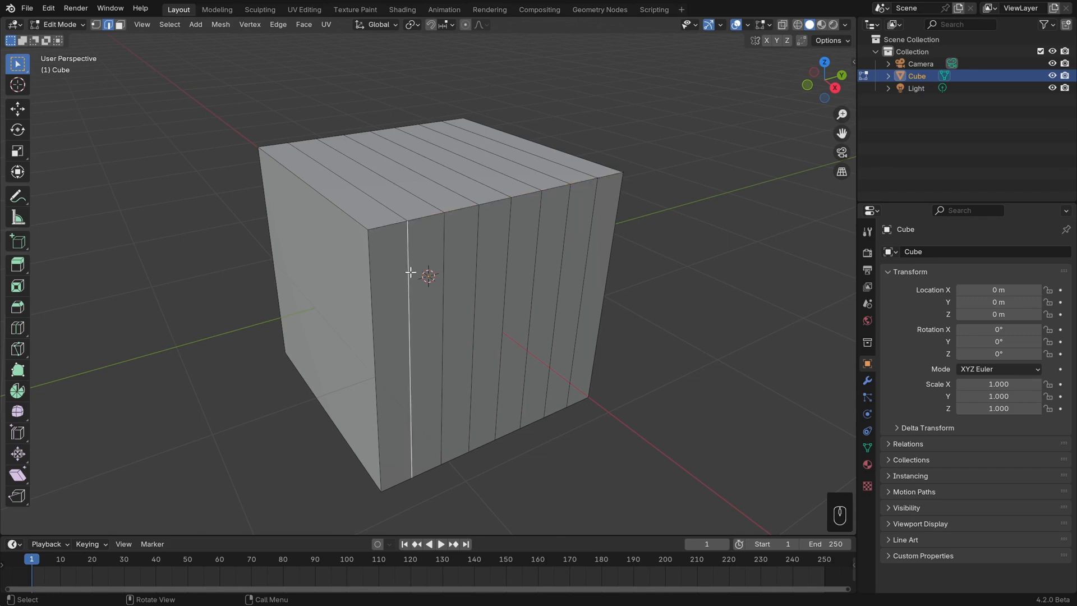
click(167, 24)
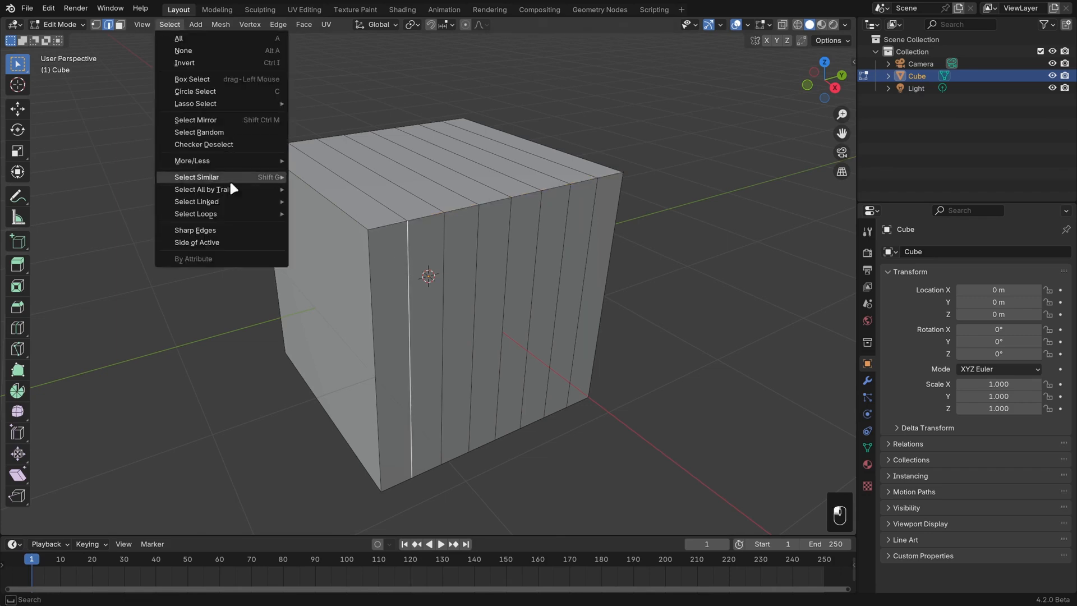
mouse_move(231, 208)
click(353, 212)
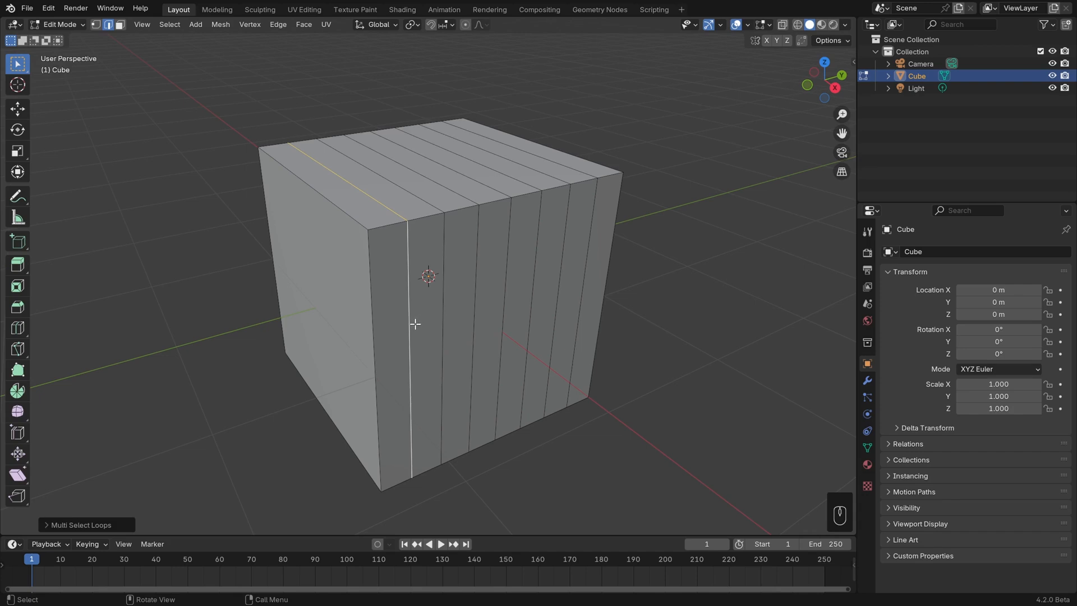
Select the first, third, sixth and seventh vertical cut edges together and extend them all with Edge Loops
shift+click(476, 293)
shift+click(564, 278)
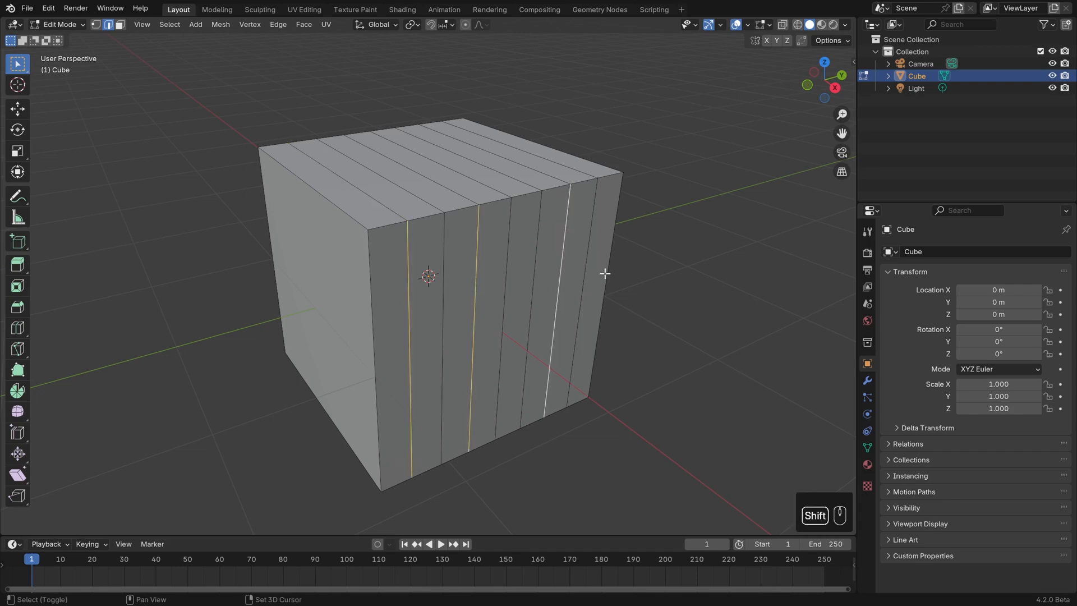
shift+click(595, 263)
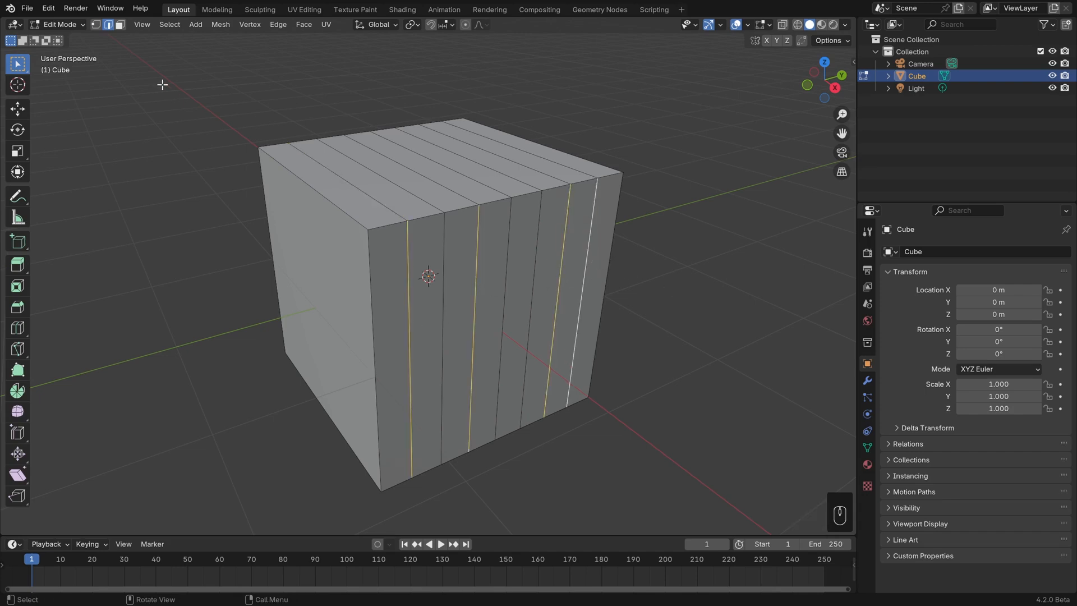
click(170, 24)
mouse_move(227, 214)
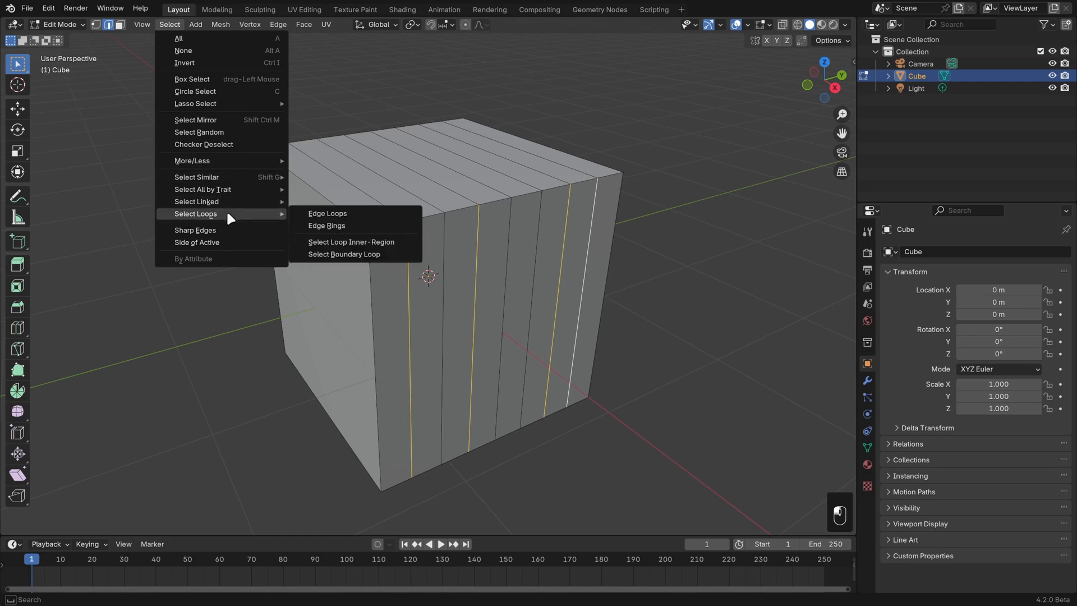
click(328, 213)
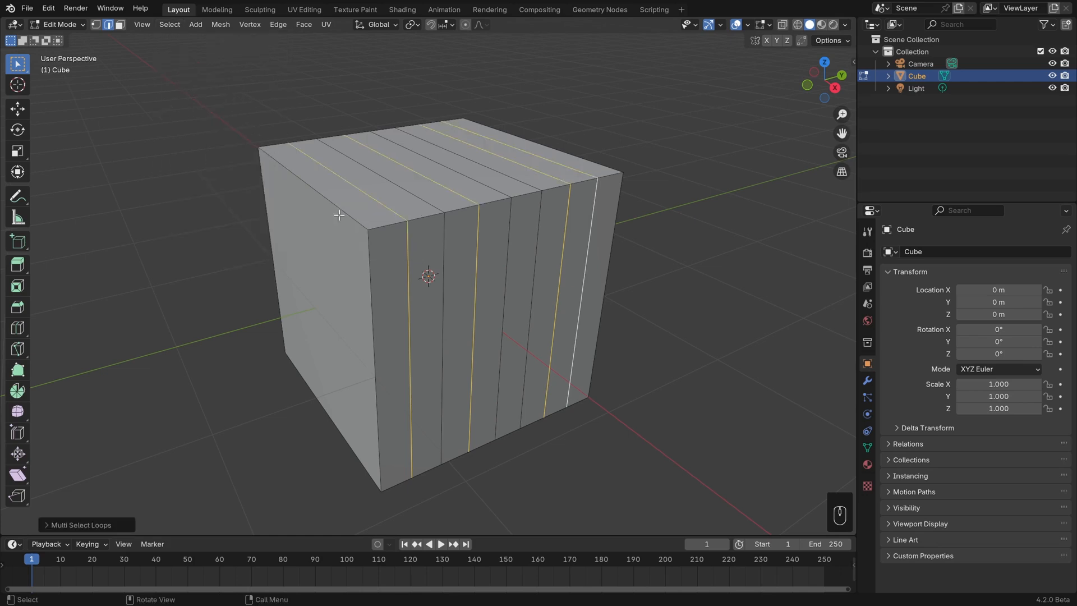
Loop-select the first, third, sixth and fifth vertical cuts together, and ring-select a short segment of the side's upper edge
alt+click(413, 270)
alt+shift+click(473, 263)
alt+shift+click(551, 242)
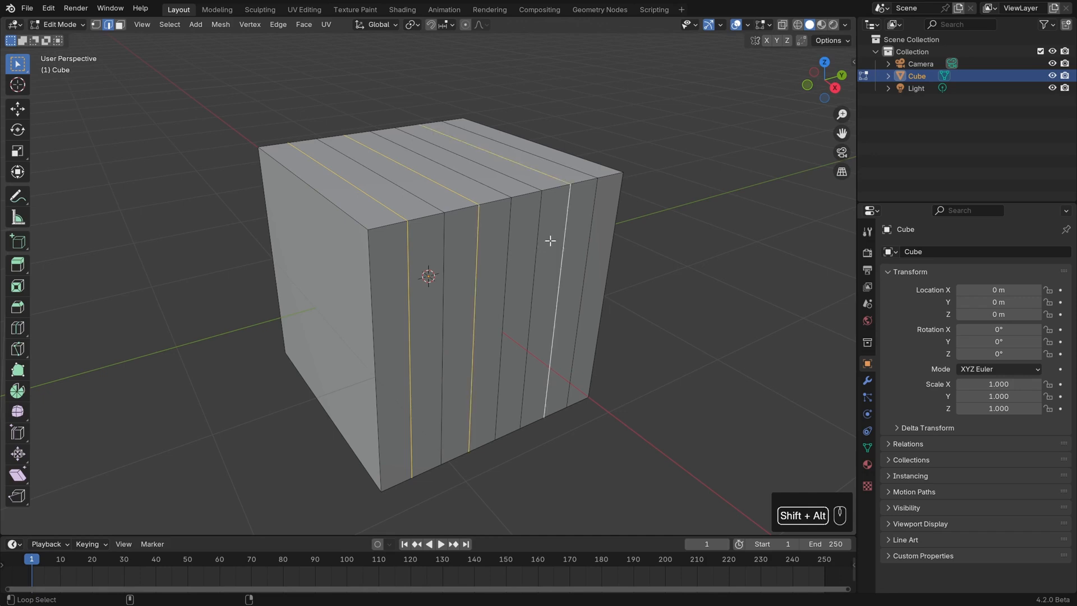
alt+shift+click(544, 241)
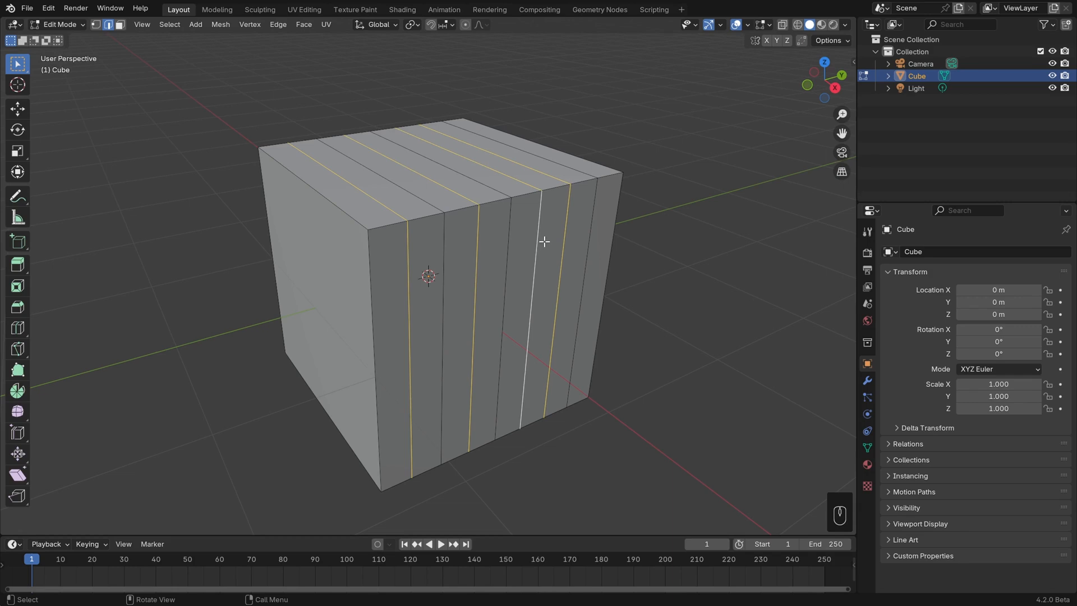
ctrl+alt+click(525, 194)
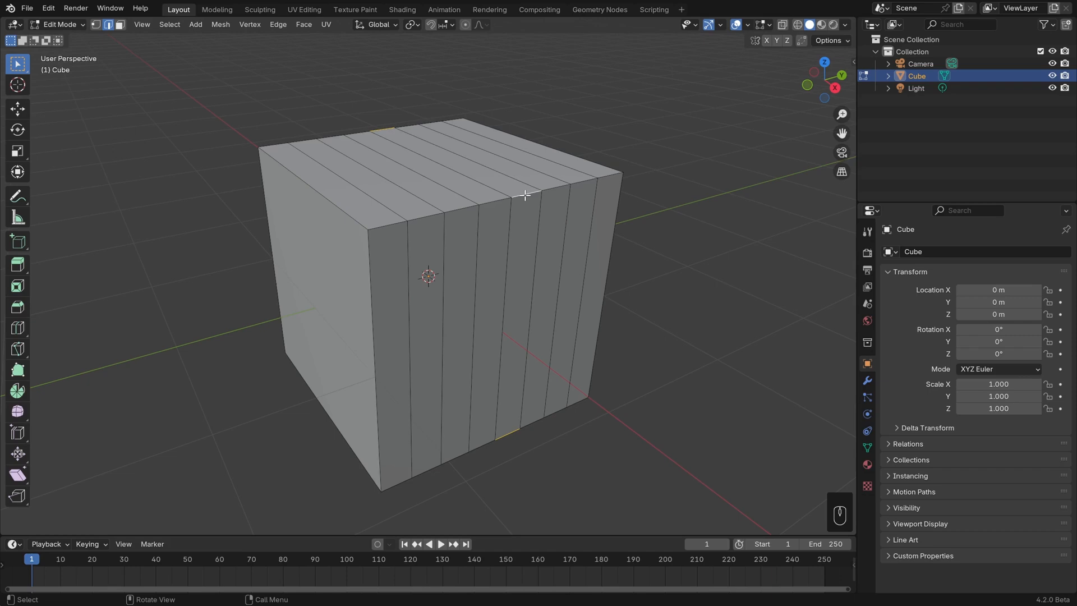
Add five evenly spaced horizontal loop cuts around the cube without sliding them
key(ctrl+r)
scroll(611, 285, up, 4)
click(611, 284)
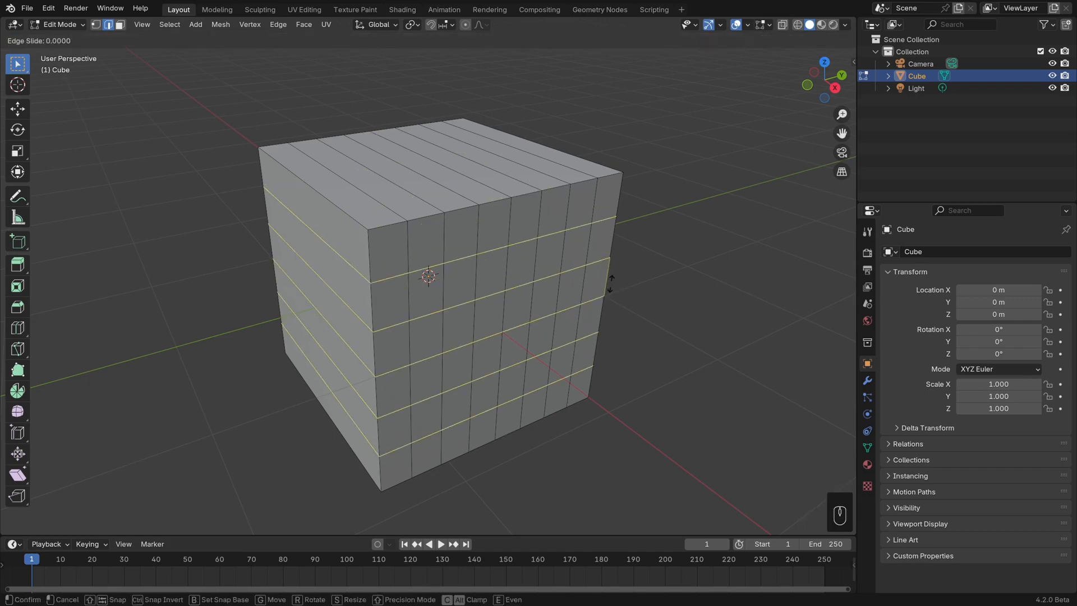
key(Return)
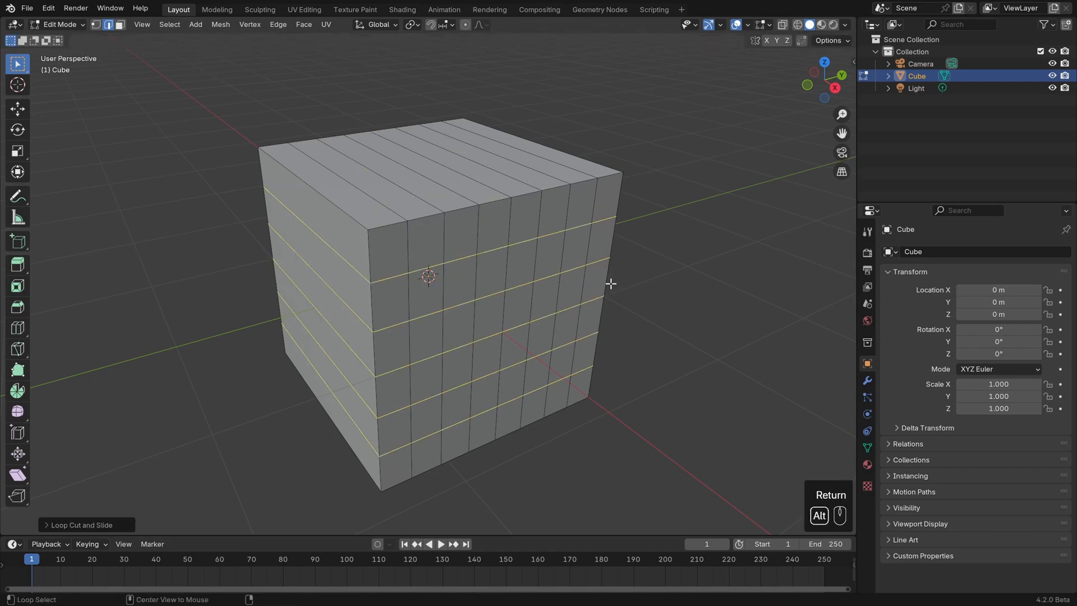
Clear the selection, ring-select one column's horizontal edges, and try loop and ring selection on the vertical cuts in vertex mode
key(alt+a)
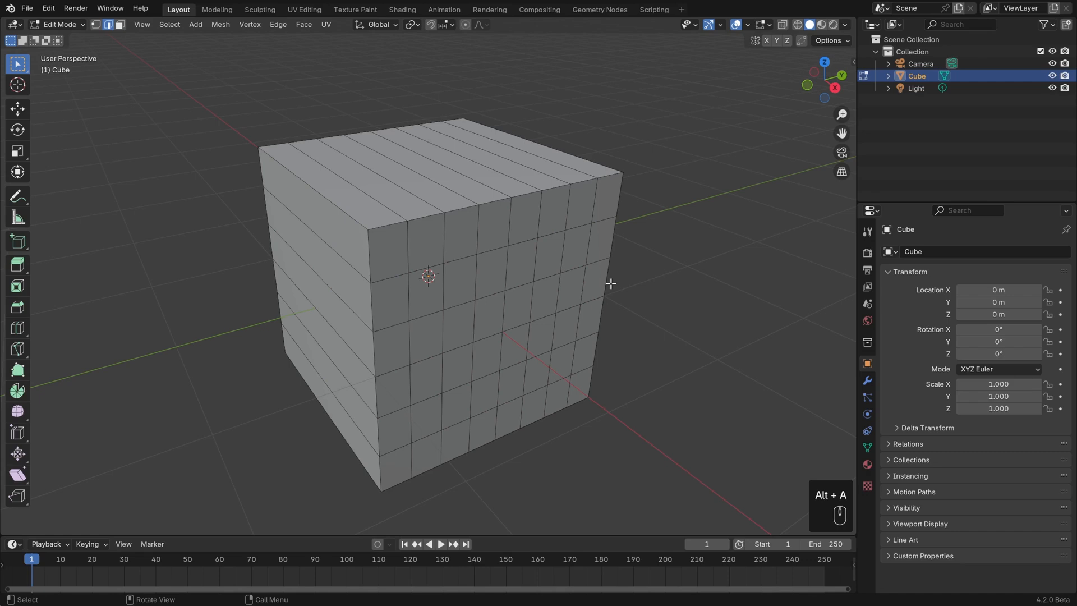
ctrl+alt+click(557, 410)
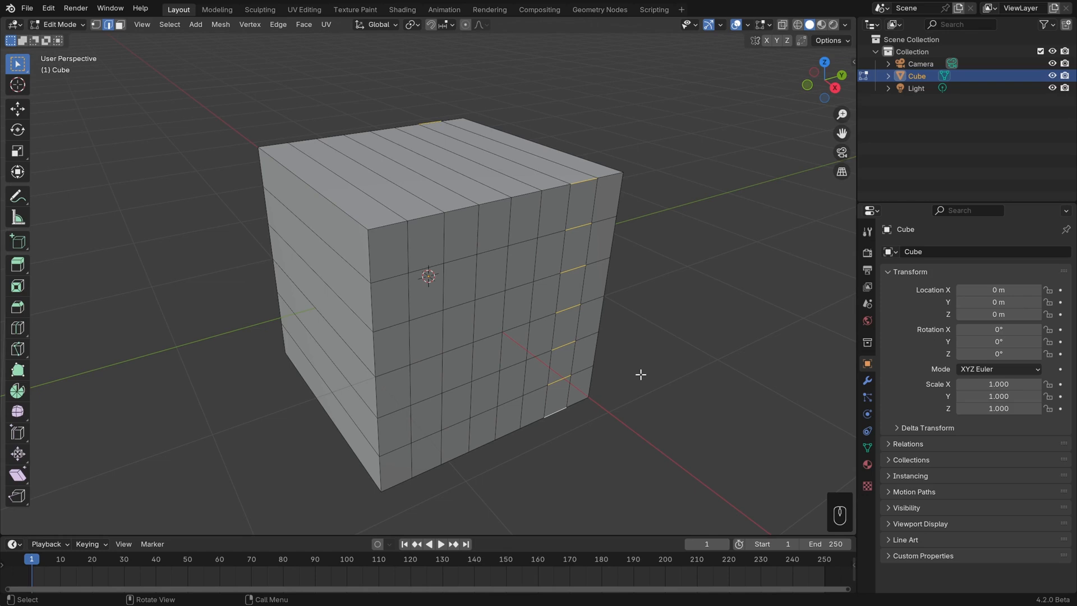
key(1)
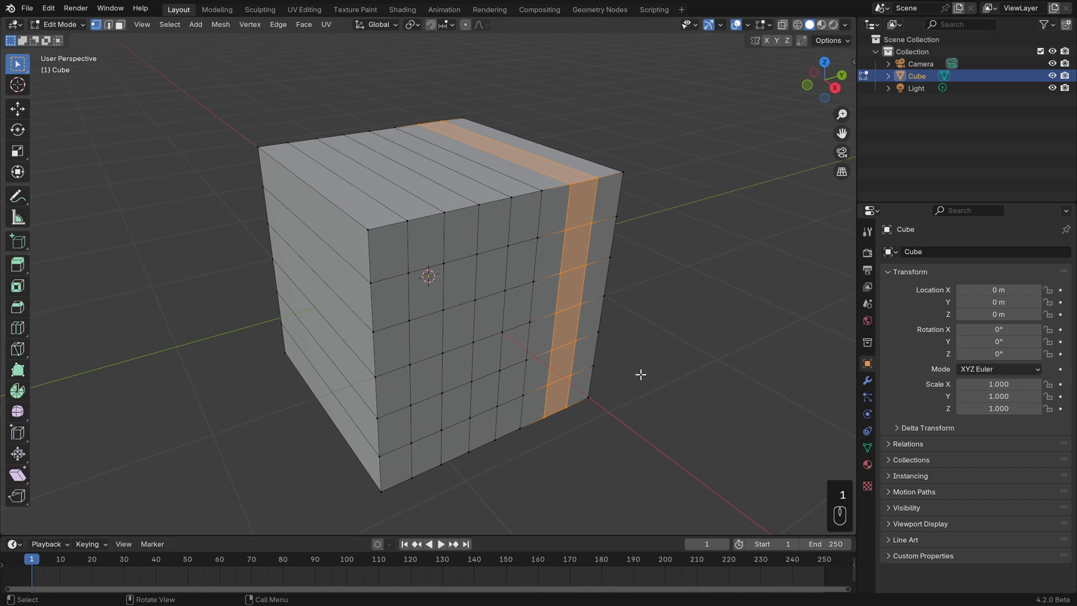
alt+click(508, 264)
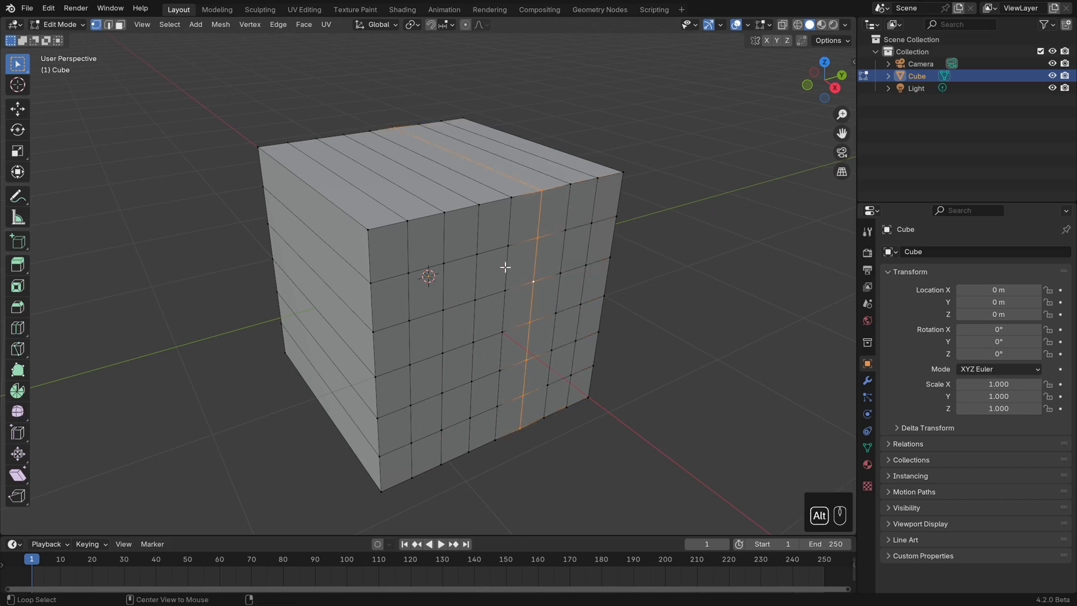
alt+click(474, 274)
ctrl+alt+click(520, 286)
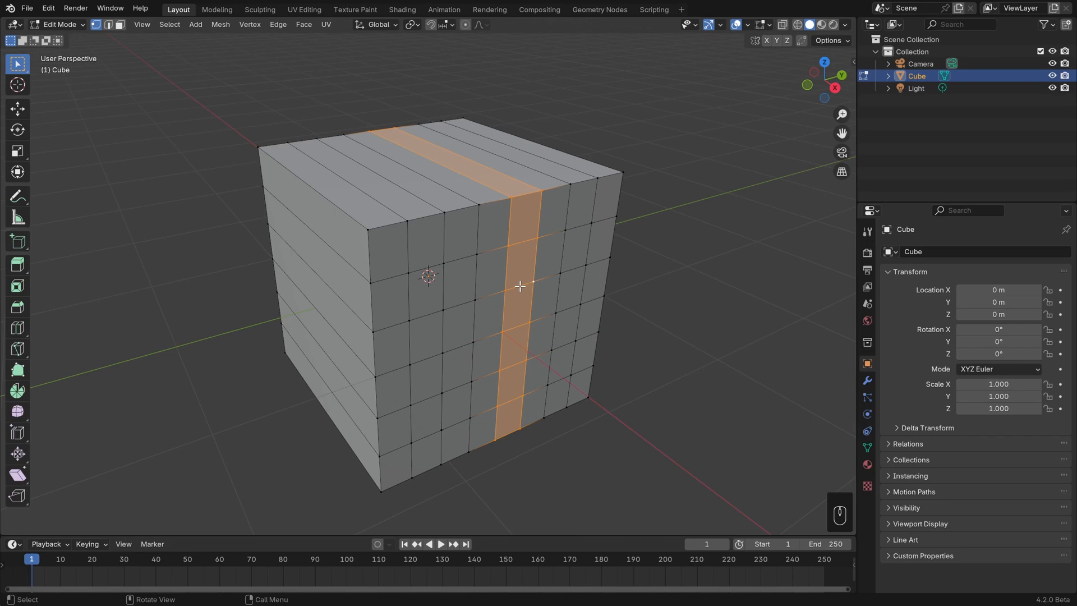
Loop-select several vertical face columns in face mode, ending with the horizontal face row second from the cube's top
key(3)
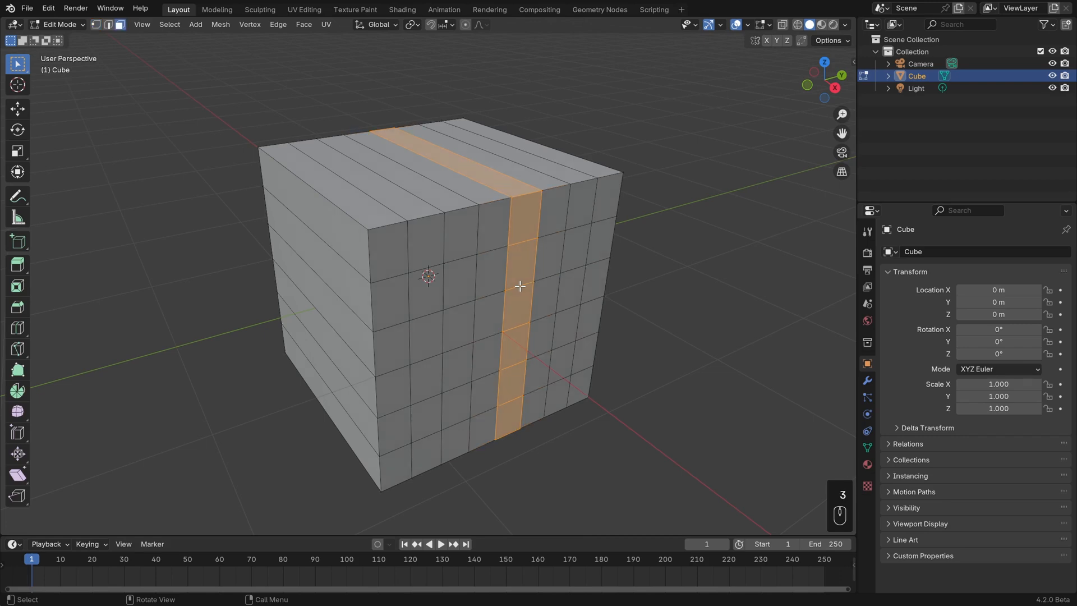
alt+click(521, 286)
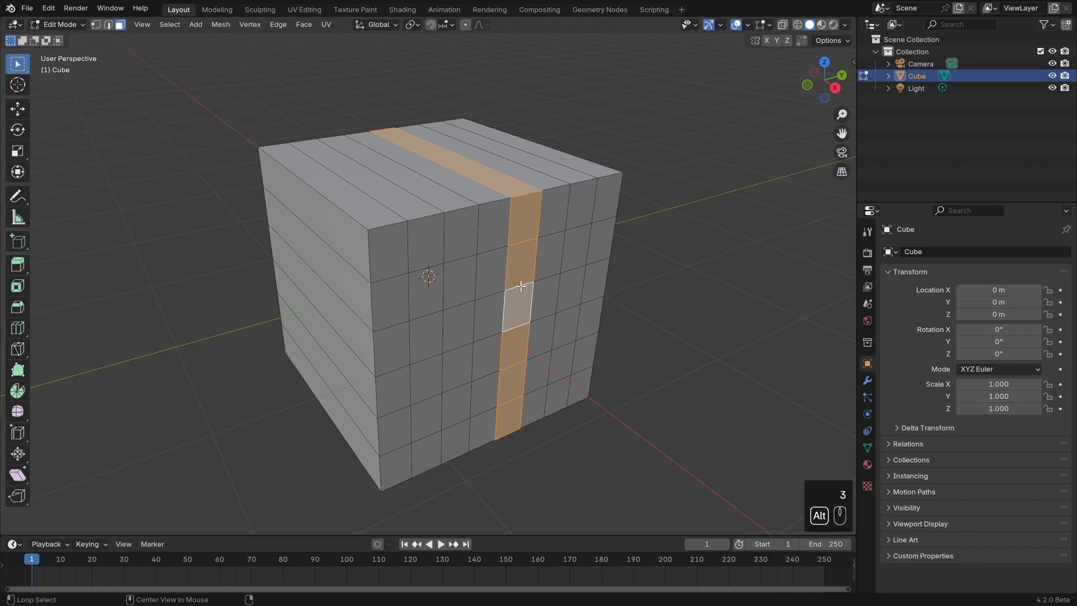
alt+click(572, 272)
alt+click(465, 300)
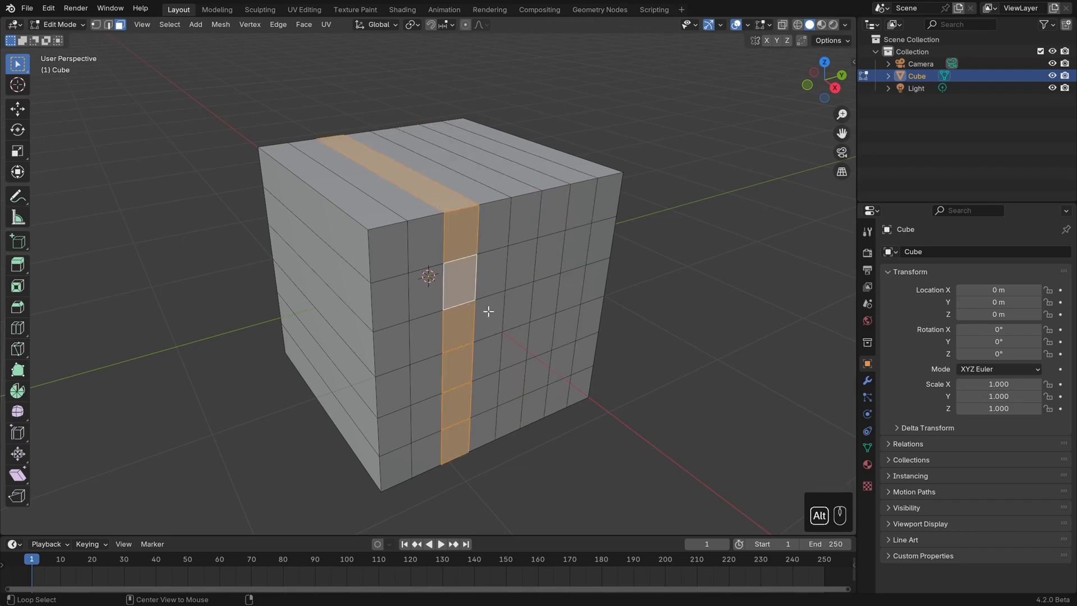
ctrl+alt+click(480, 282)
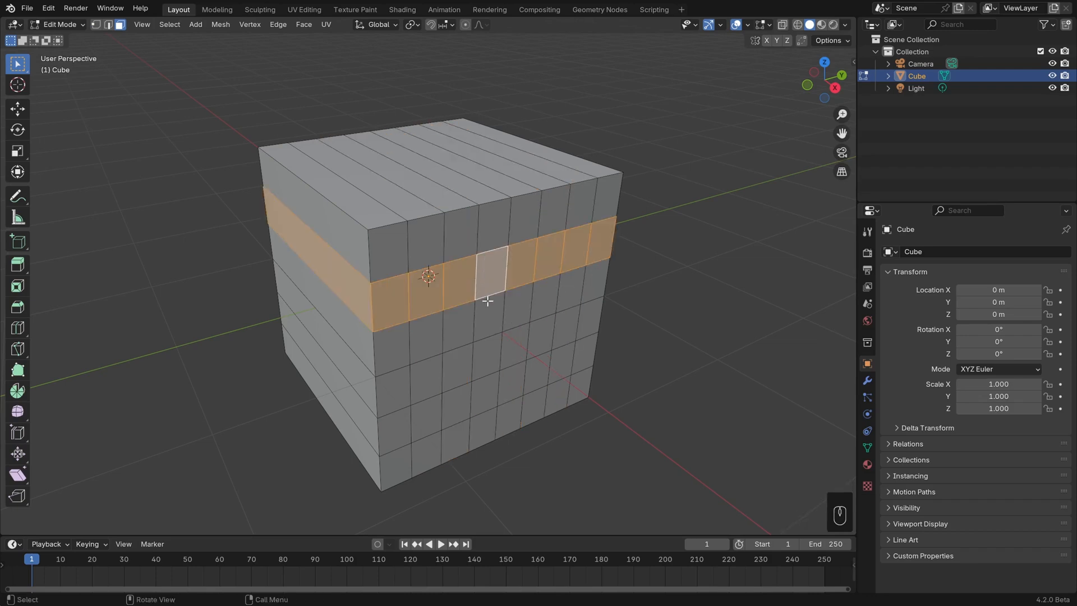
Loop-select the side's fourth vertical face column and the second horizontal face row in turn, and clear the selection
ctrl+click(489, 313)
alt+click(492, 296)
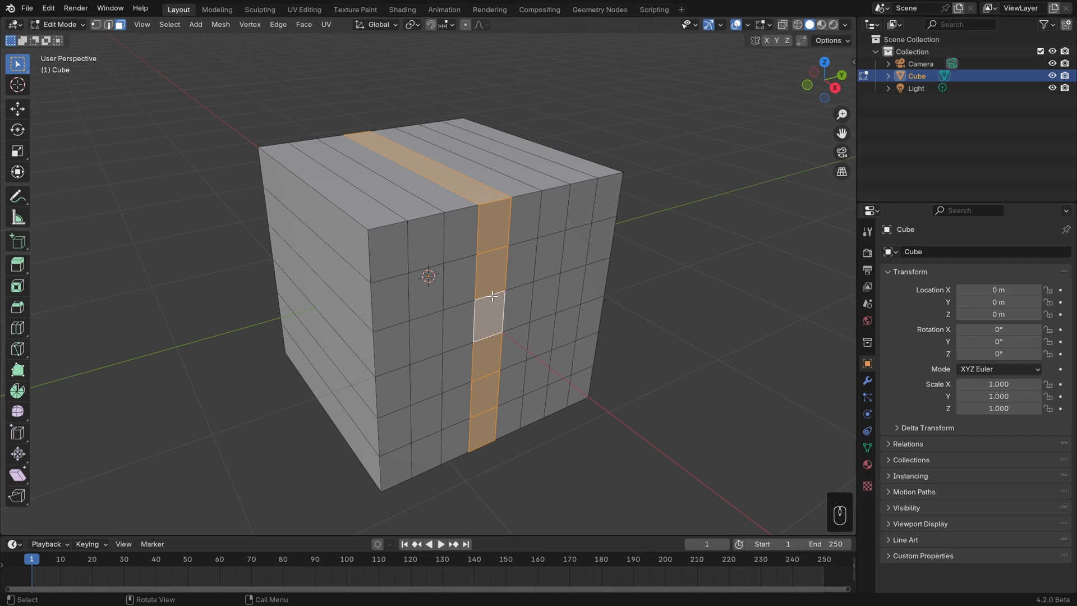
scroll(492, 296, up, 1)
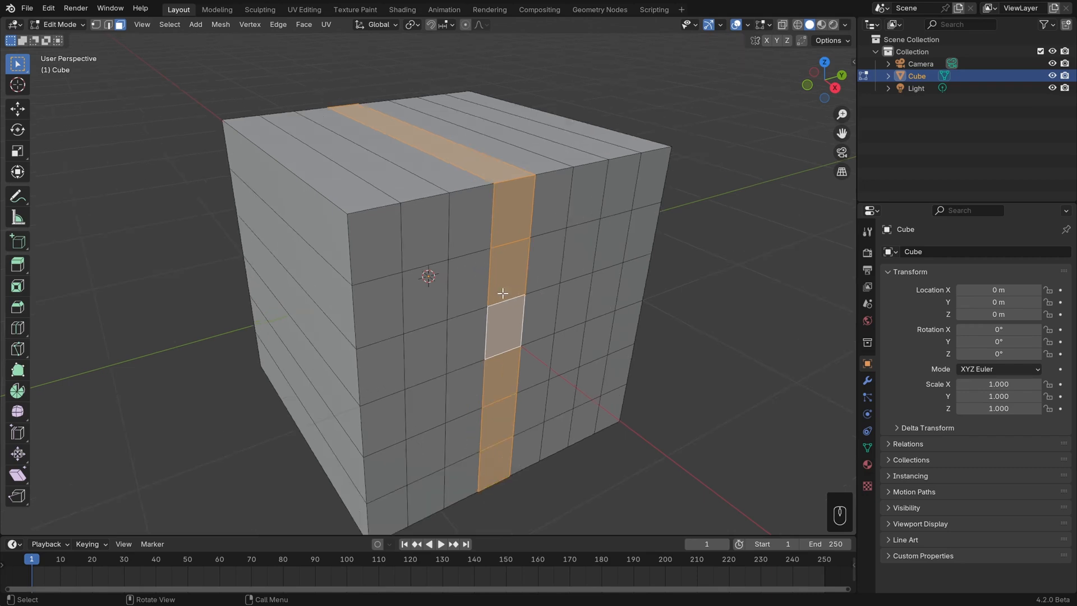
alt+click(528, 267)
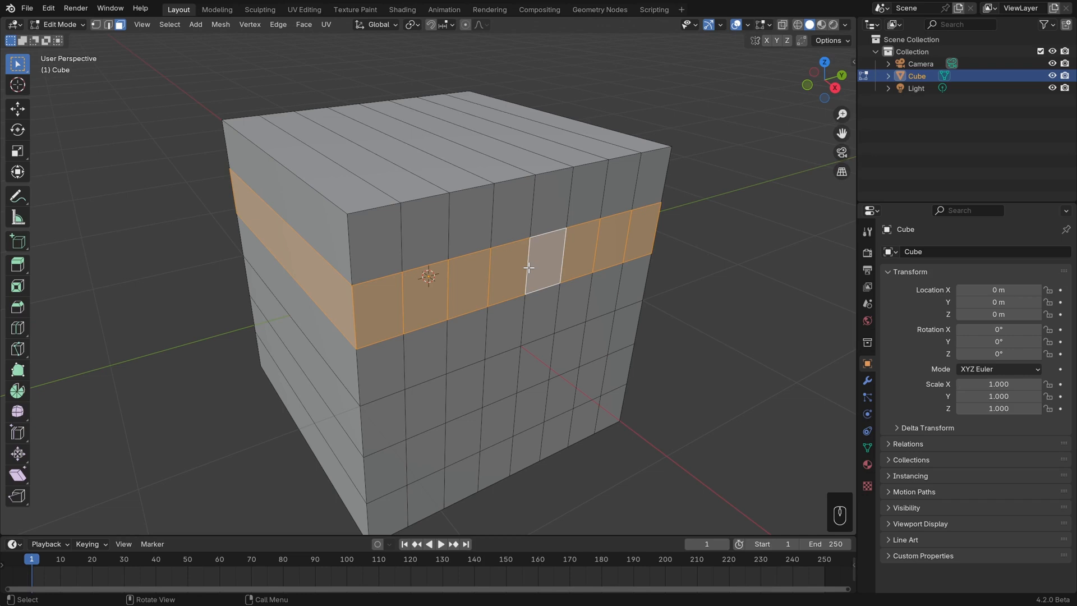
key(a)
key(alt+a)
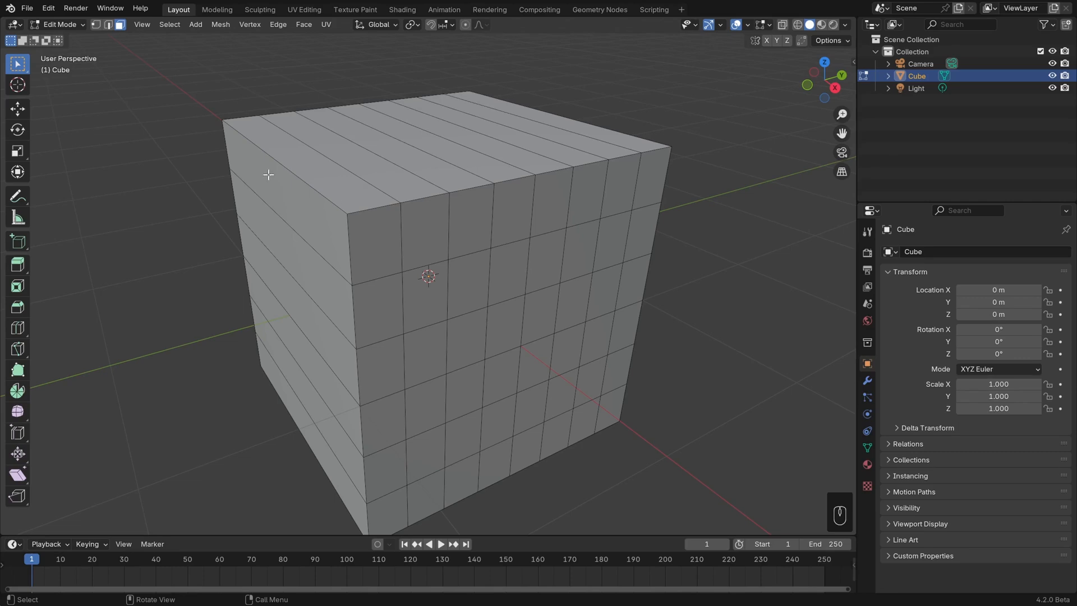
Try a Lasso Select in Set mode over the cube's upper faces and undo the selection
click(24, 67)
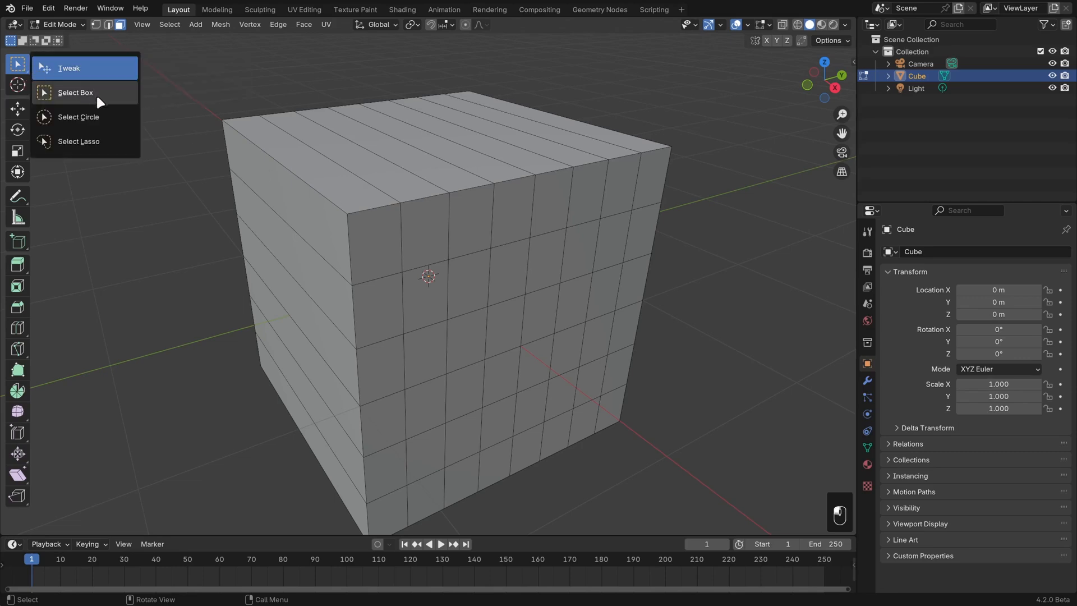
drag(104, 142, 17, 64)
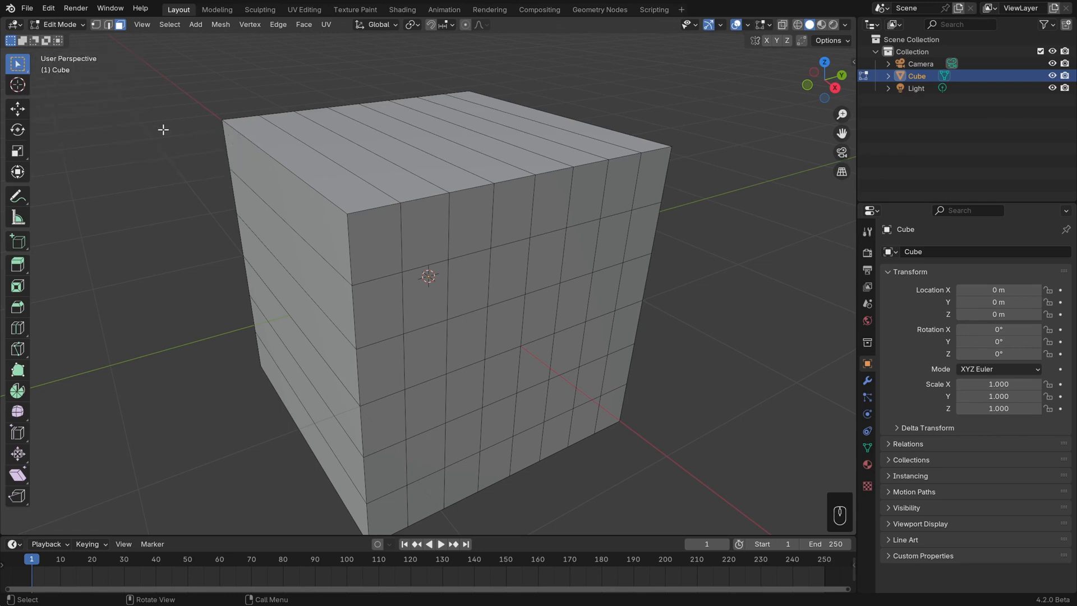
click(170, 25)
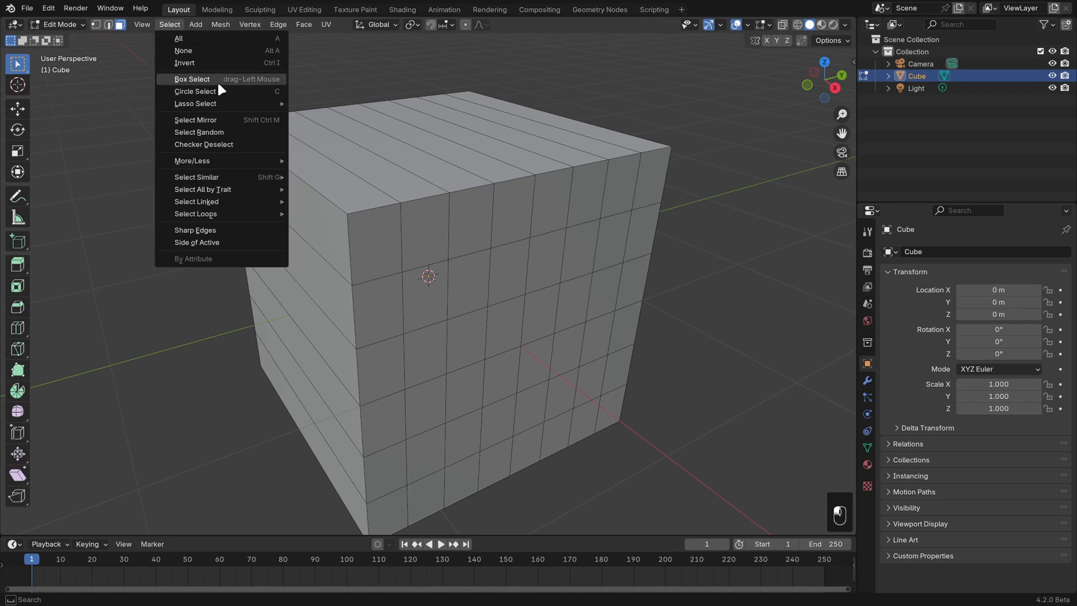
mouse_move(218, 105)
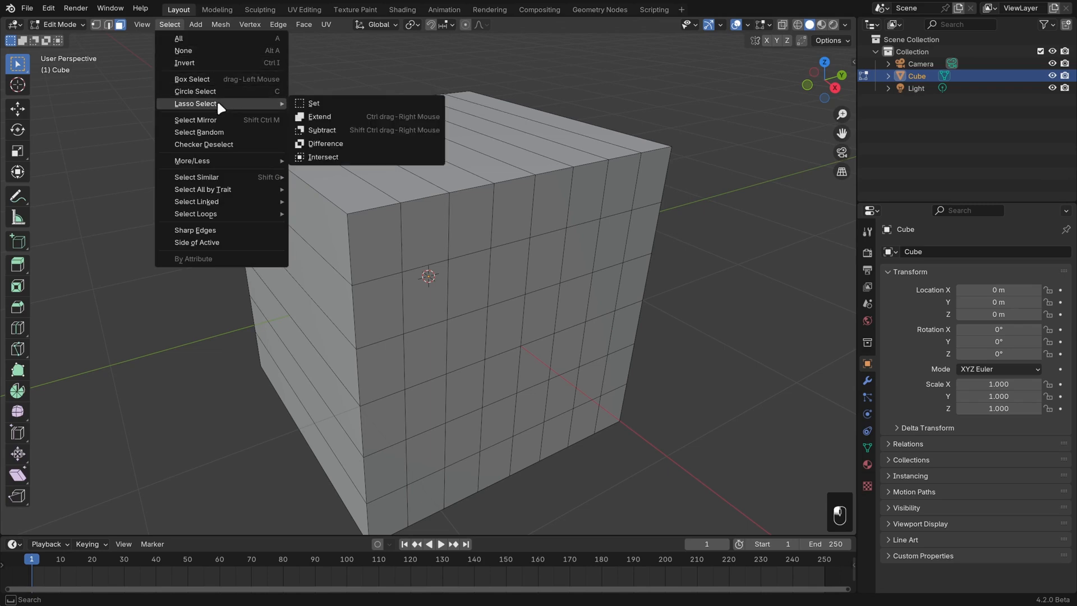
click(322, 103)
mouse_move(185, 65)
mouse_down()
mouse_move(425, 260)
mouse_move(786, 216)
mouse_up()
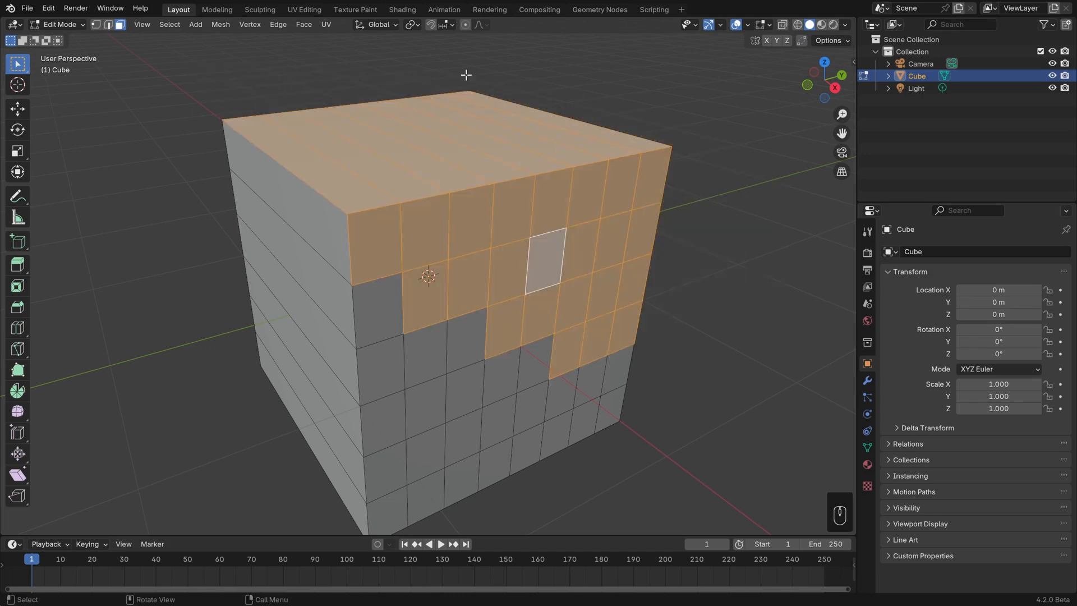
key(ctrl+z)
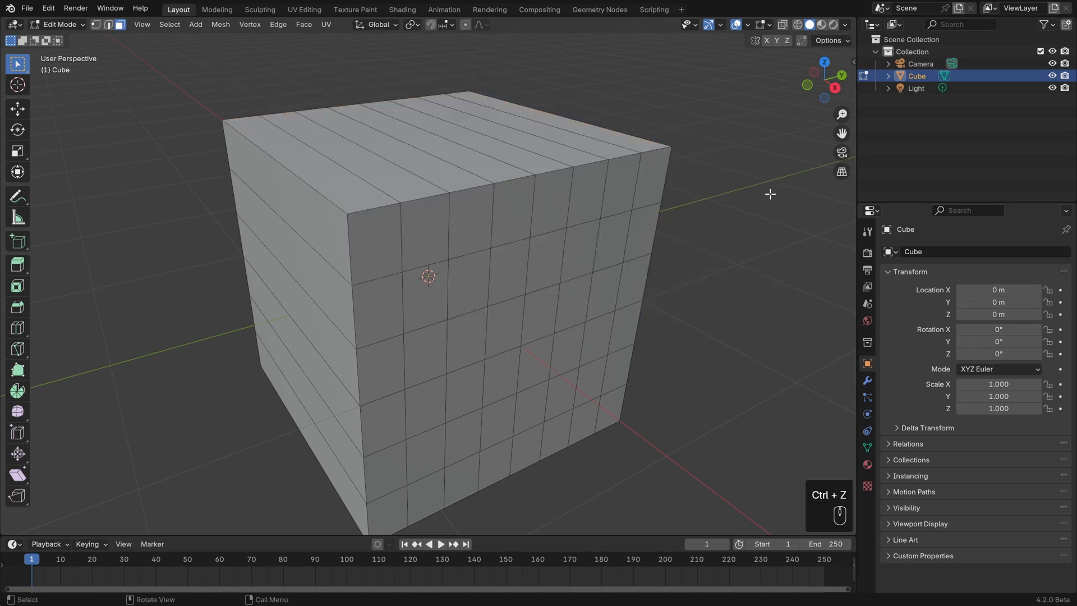
scroll(770, 193, down, 2)
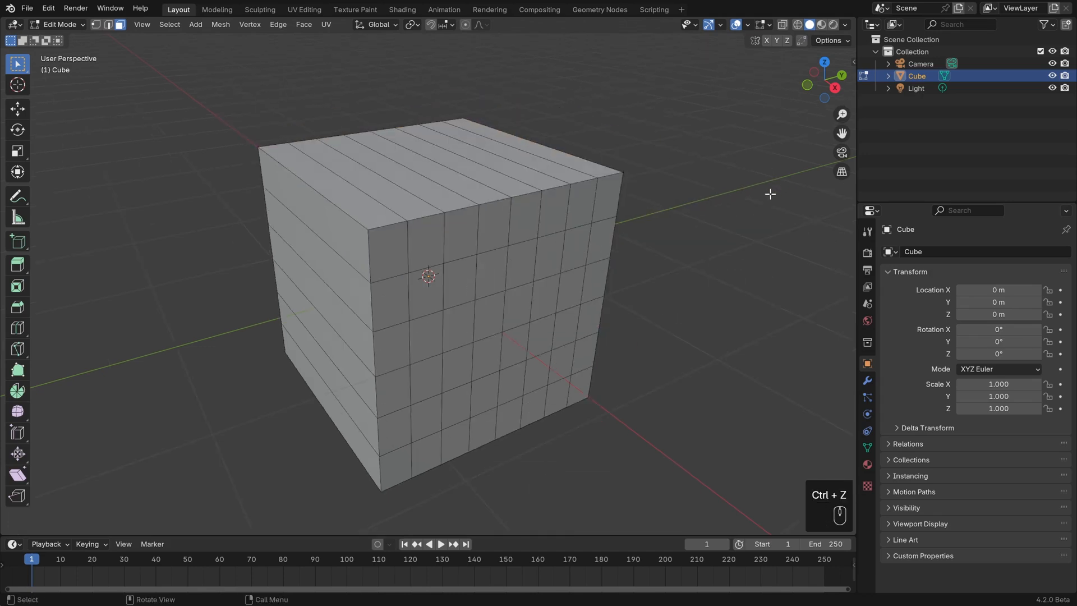
With the Extrude Region tool active, box-select the cube's upper faces, clear them, and lasso-select most of the visible faces
click(18, 268)
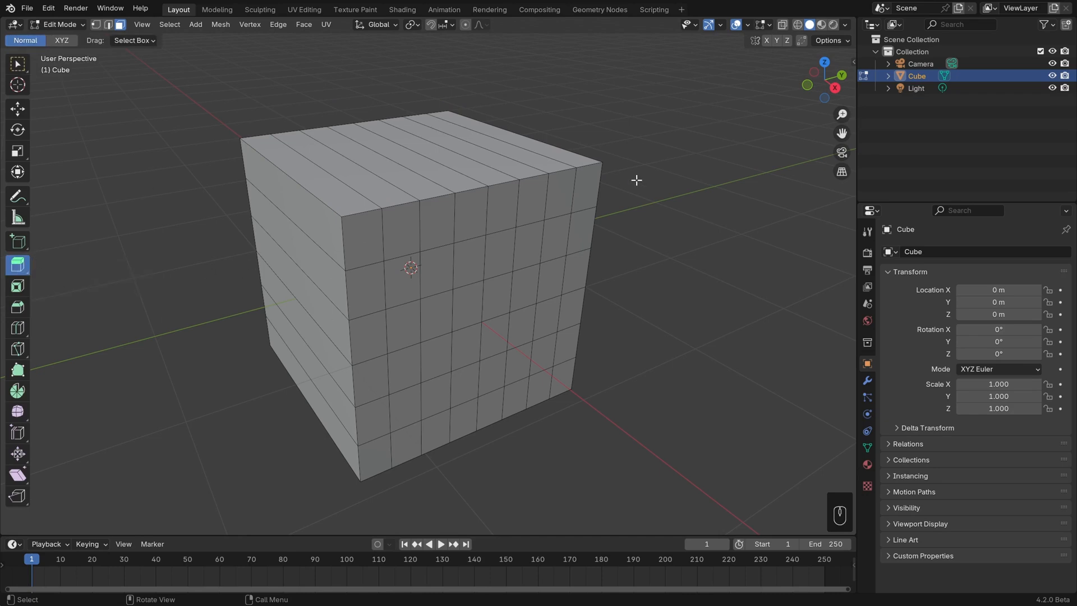
key(b)
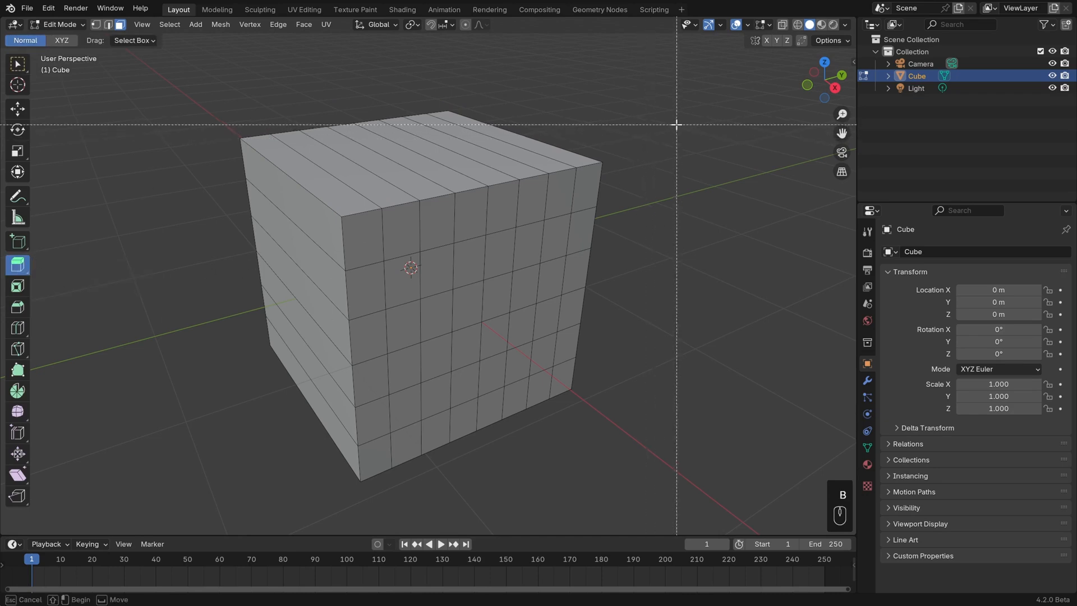
drag(676, 124, 262, 325)
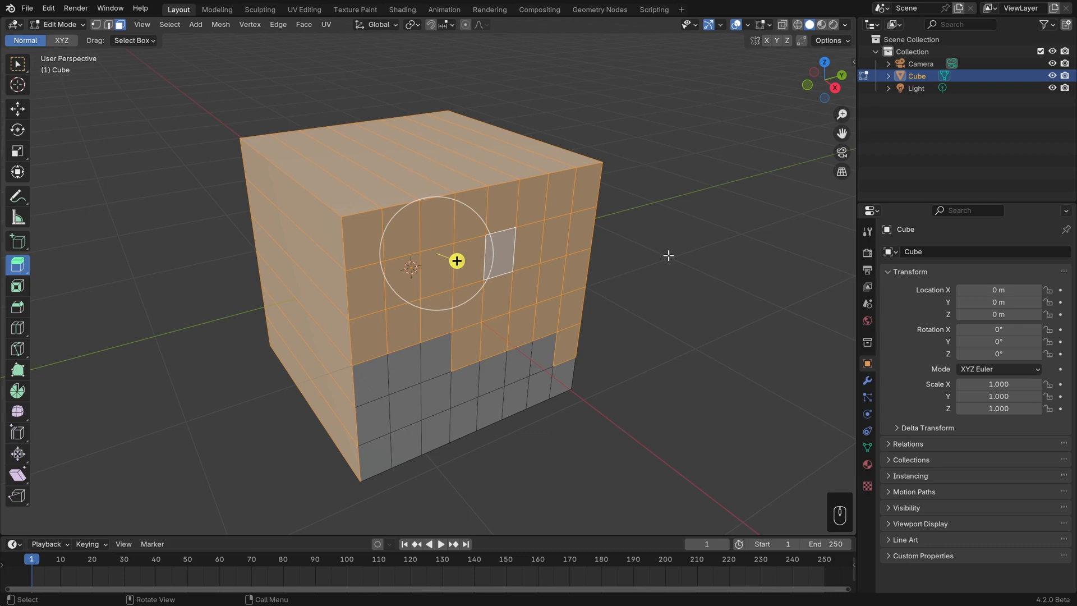
click(668, 256)
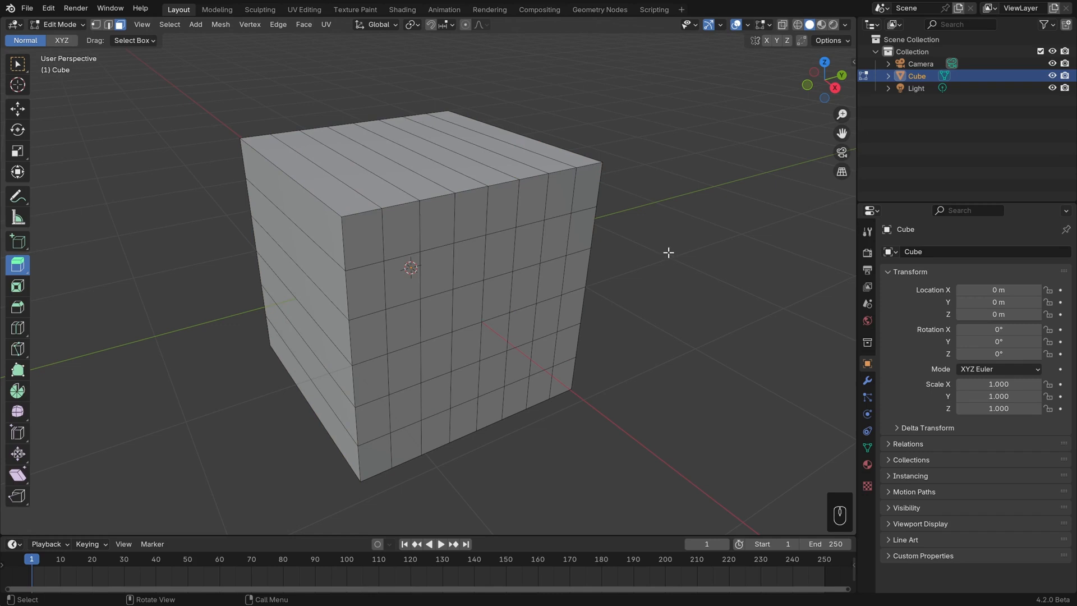
key(ctrl)
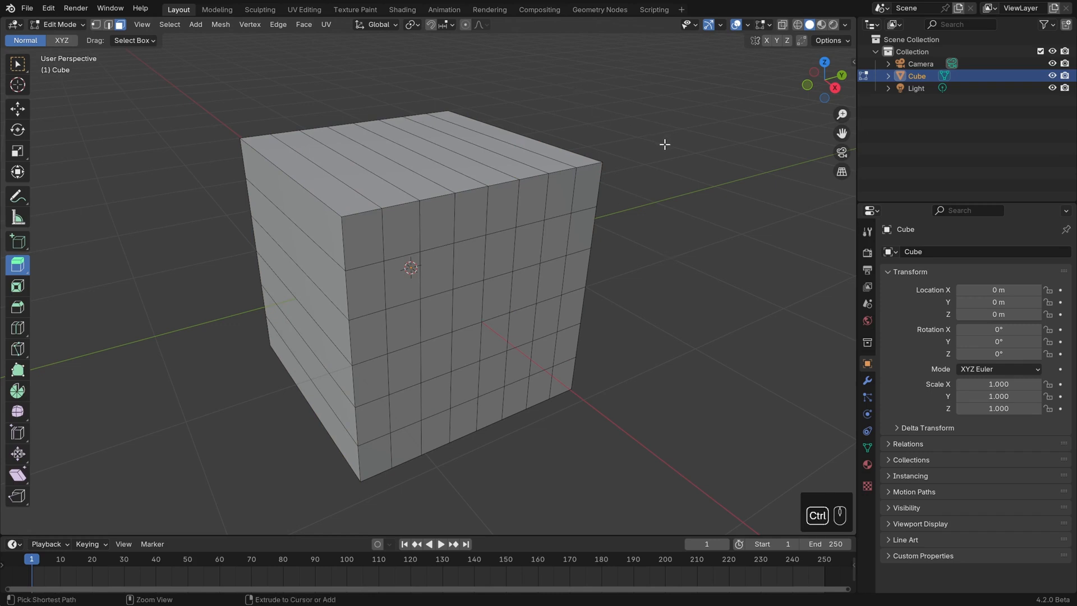
mouse_move(663, 144)
ctrl+right_down()
mouse_move(327, 194)
mouse_move(659, 361)
mouse_move(692, 147)
ctrl+right_up()
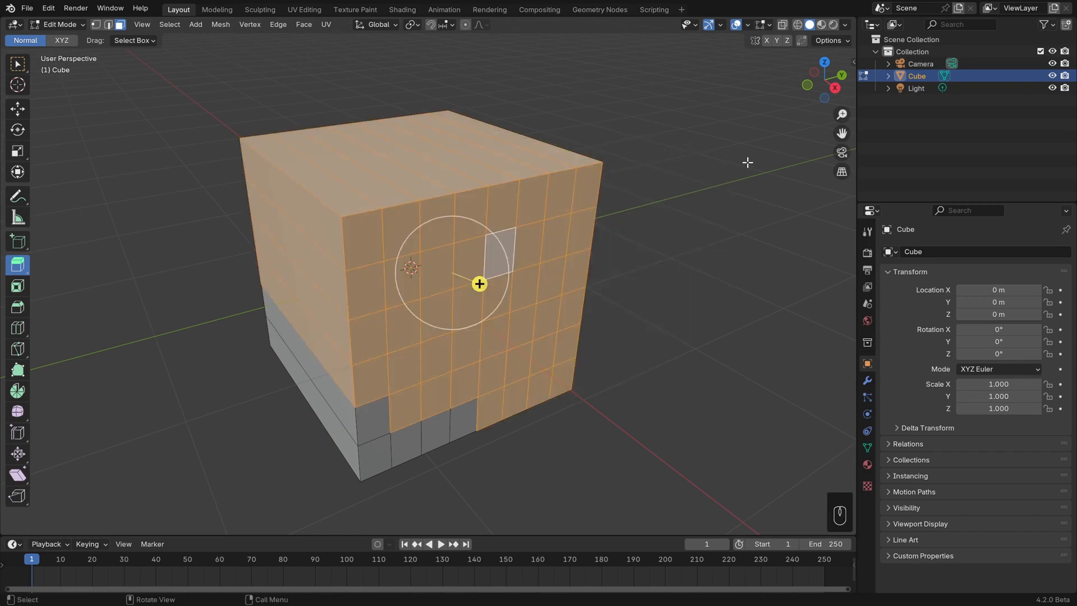
Return to the Tweak tool, lasso the near lower-corner faces into the selection, and lasso-subtract most of the side and top faces
click(20, 65)
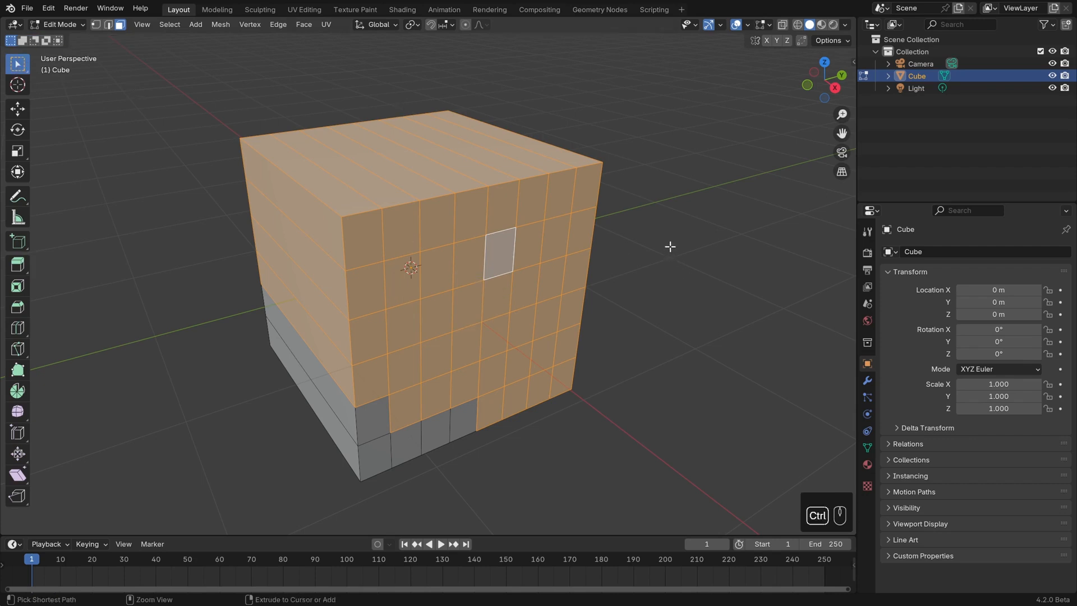
mouse_move(644, 206)
ctrl+right_down()
mouse_move(390, 463)
mouse_move(656, 289)
mouse_move(494, 384)
mouse_move(707, 399)
ctrl+right_up()
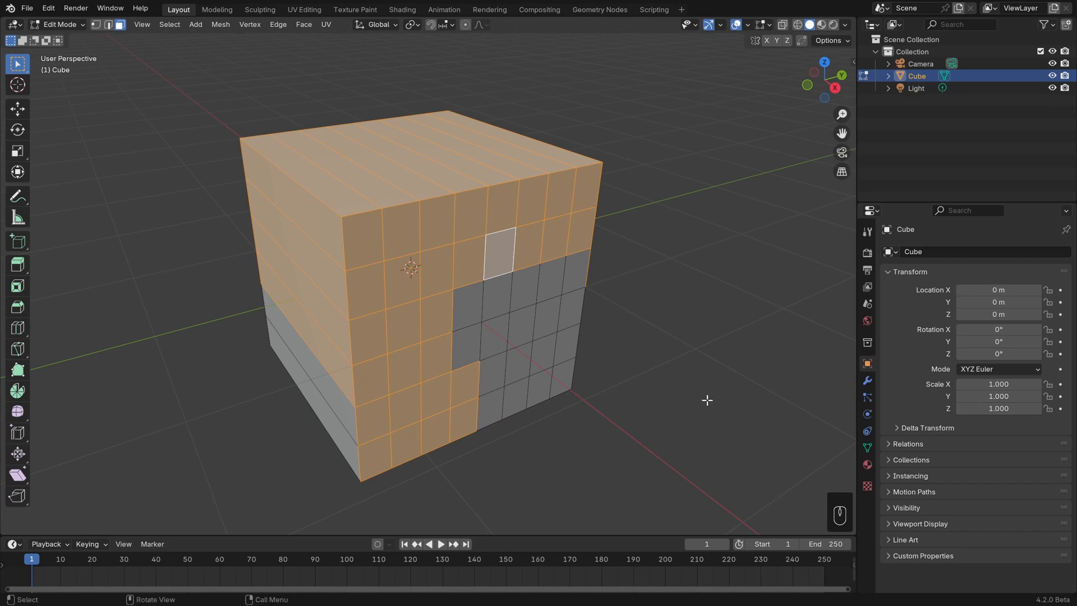
mouse_move(648, 120)
ctrl+shift+right_down()
mouse_move(451, 160)
mouse_move(642, 154)
ctrl+shift+right_up()
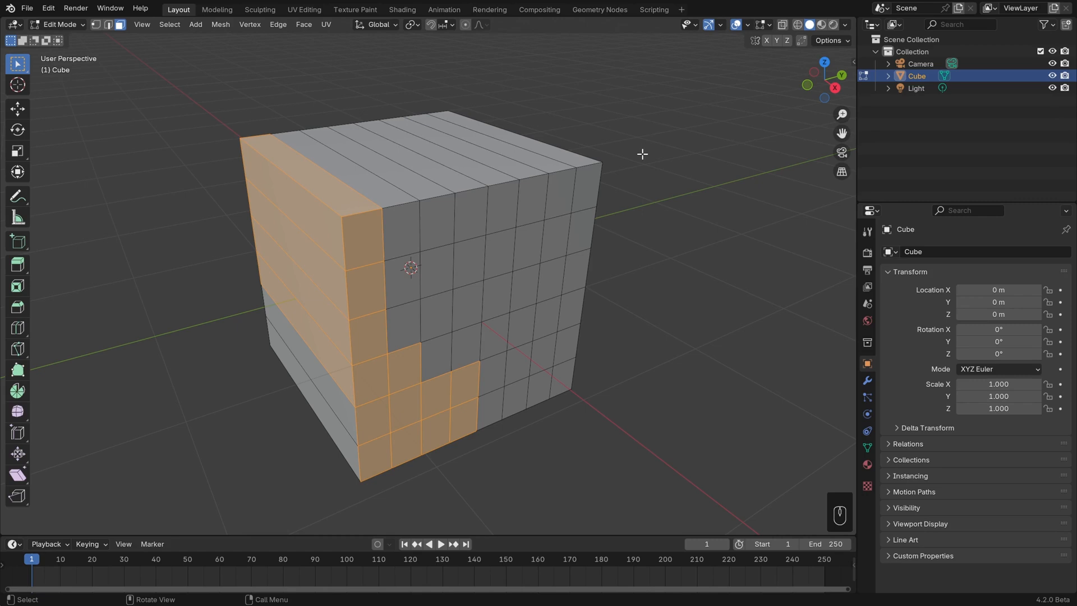
Box-deselect all remaining faces and lasso-select the small block of faces at the side's lower far corner
key(b)
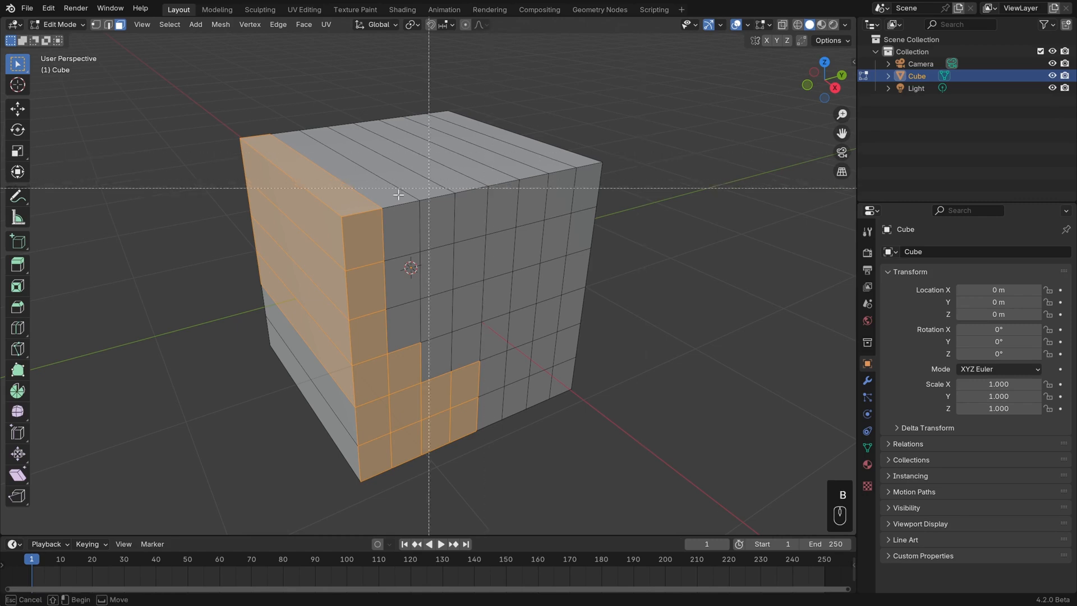
drag(202, 196, 609, 493)
middle_drag(609, 493, 609, 493)
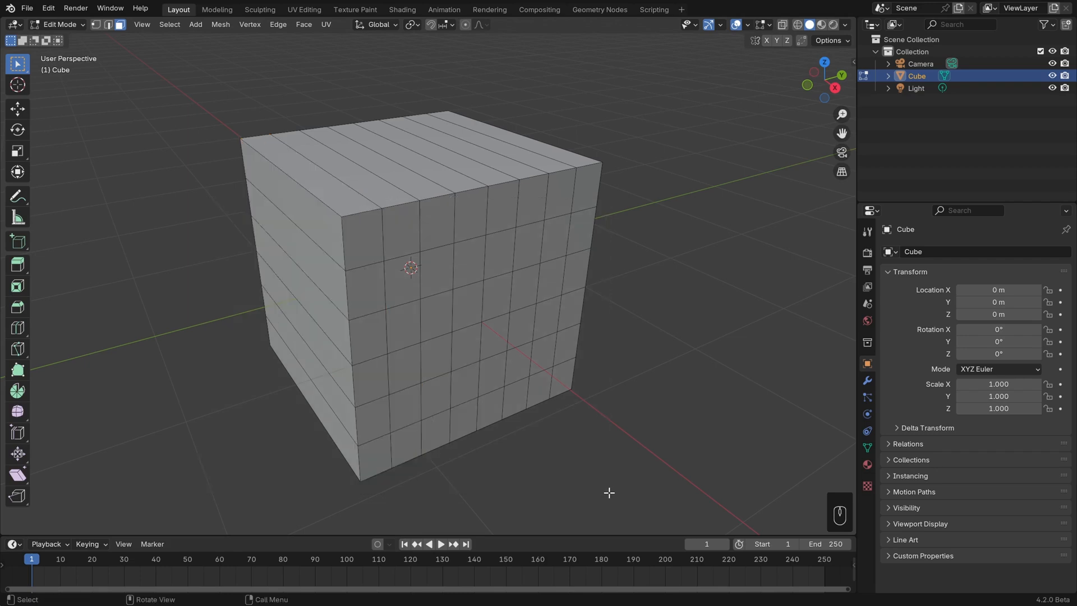
key(ctrl+z)
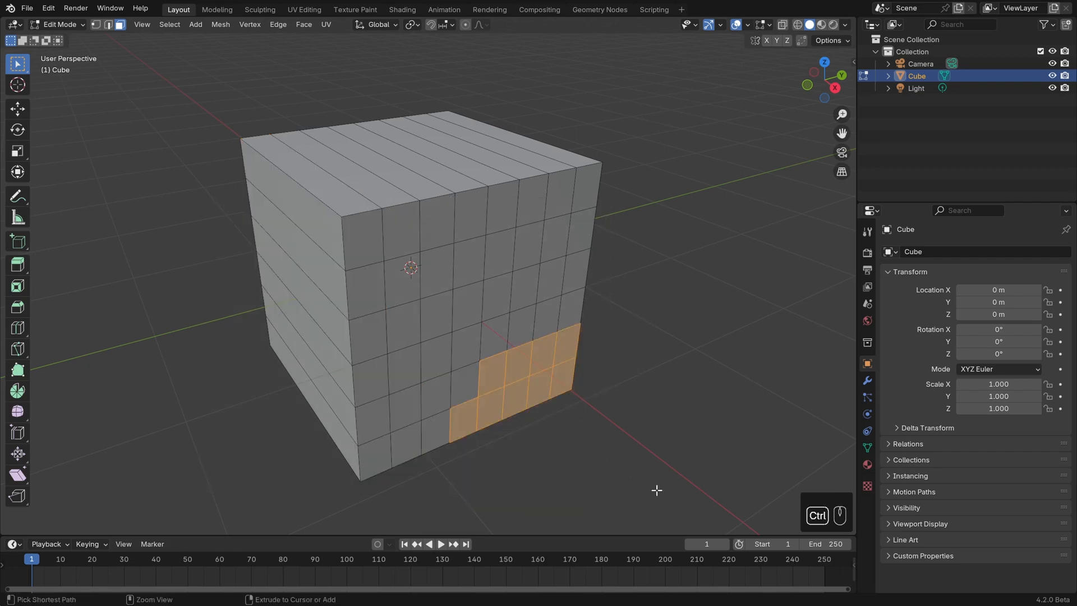
ctrl+middle_drag(653, 331, 512, 320)
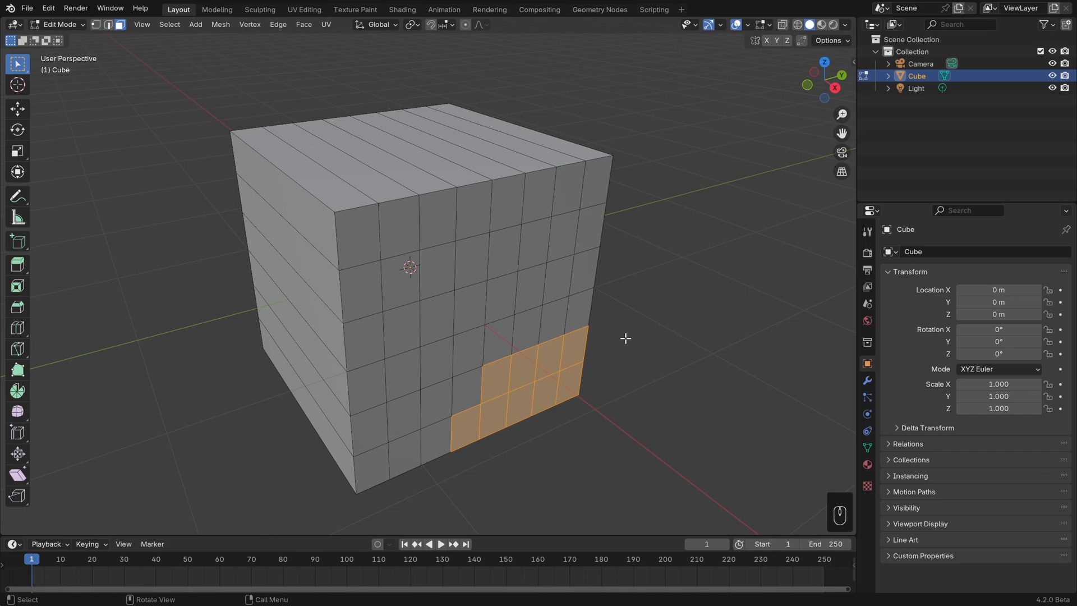
Select the single face in the side's fourth column and third row, and grow the selection twice with Select More
click(471, 308)
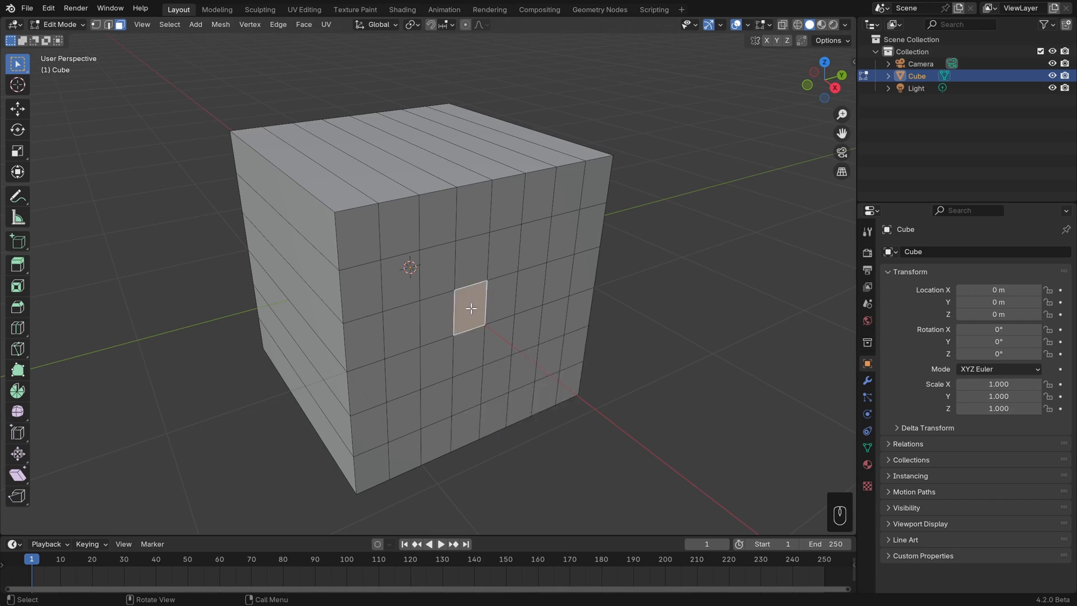
click(170, 25)
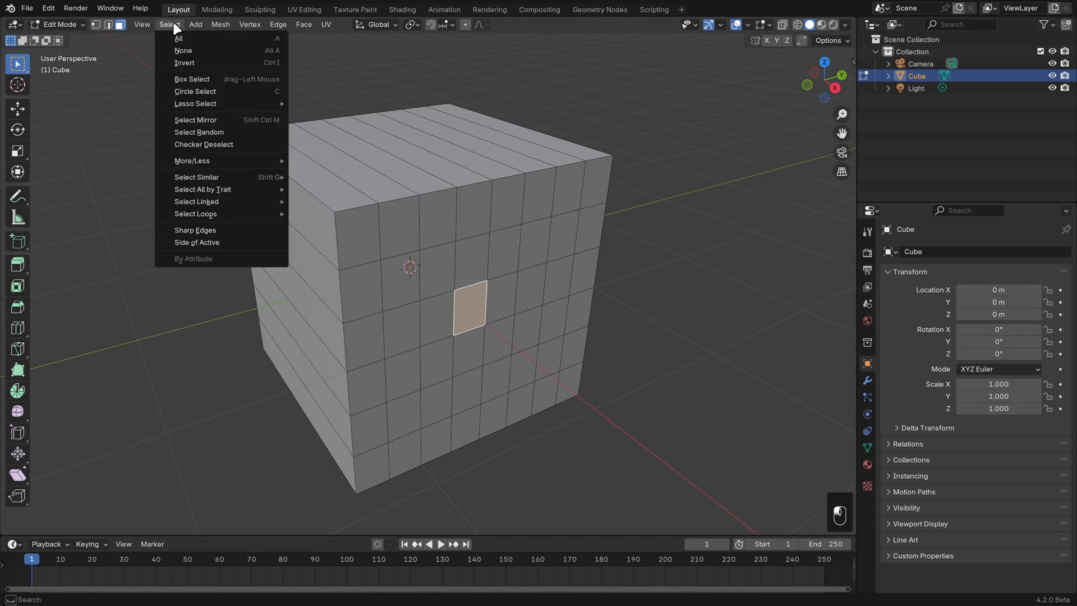
mouse_move(216, 161)
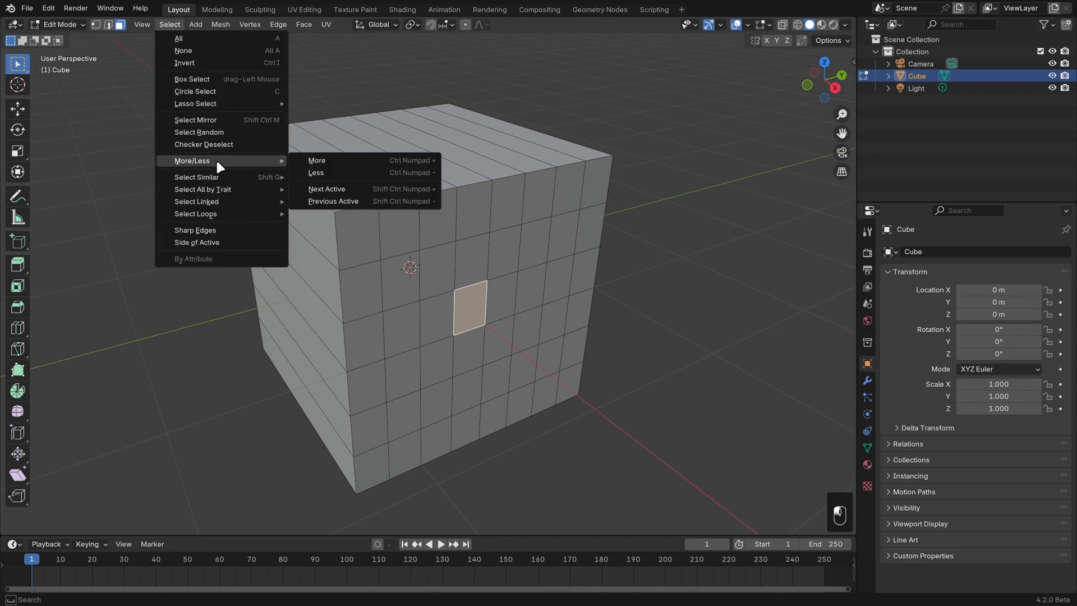
click(344, 158)
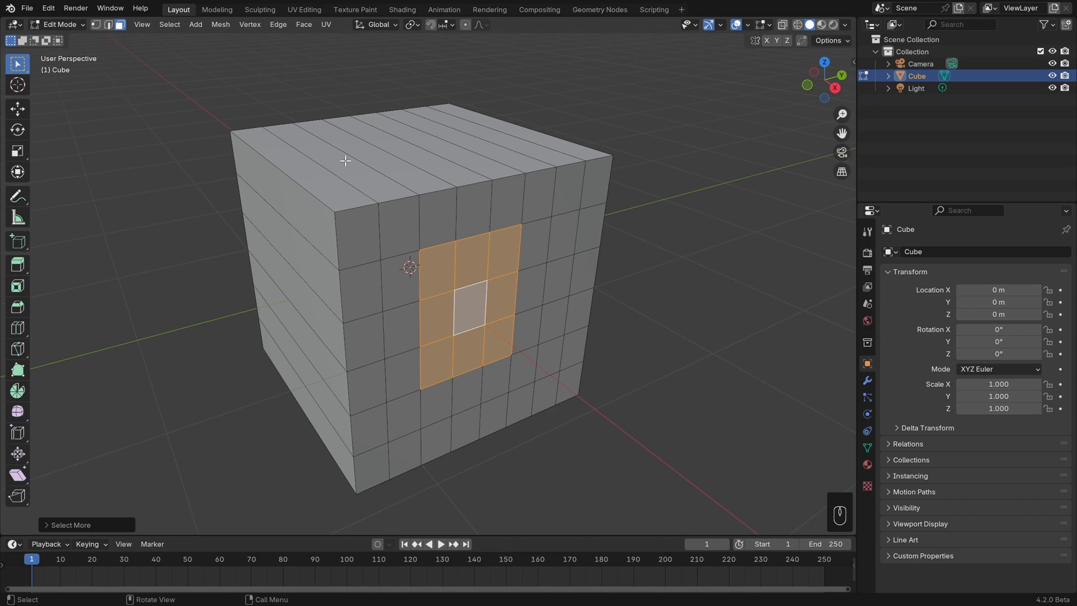
key(ctrl)
key(ctrl+KP_Add)
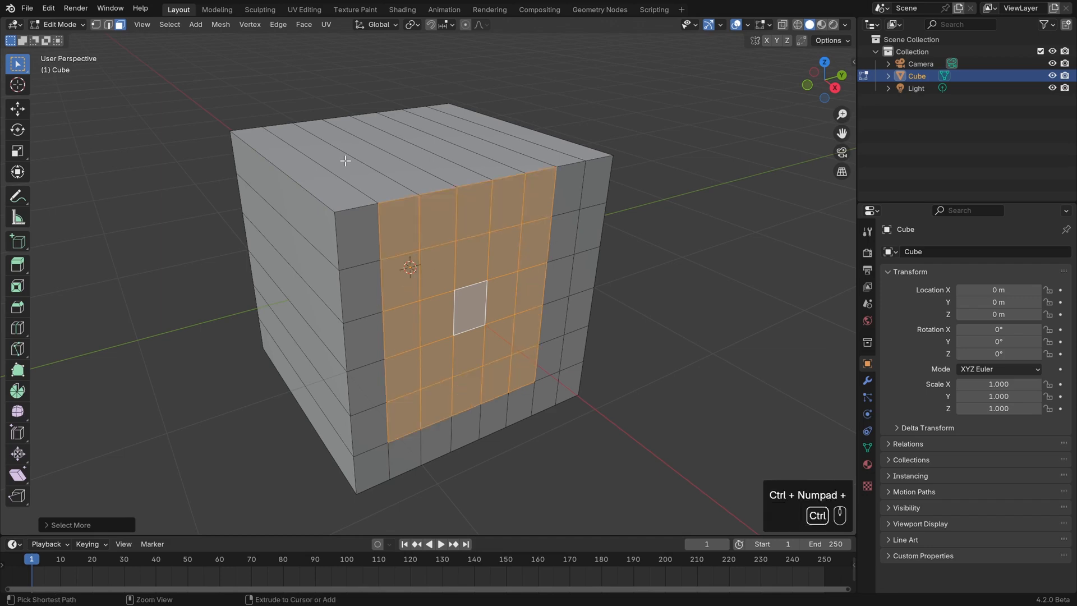
Grow and shrink the selection repeatedly, ending on the three-by-three face block, and expand the Select Less options
key(ctrl+KP_Add)
key(ctrl+KP_Subtract)
key(ctrl+KP_Subtract)
key(ctrl+KP_Subtract)
key(ctrl+KP_Add)
key(ctrl+KP_Add)
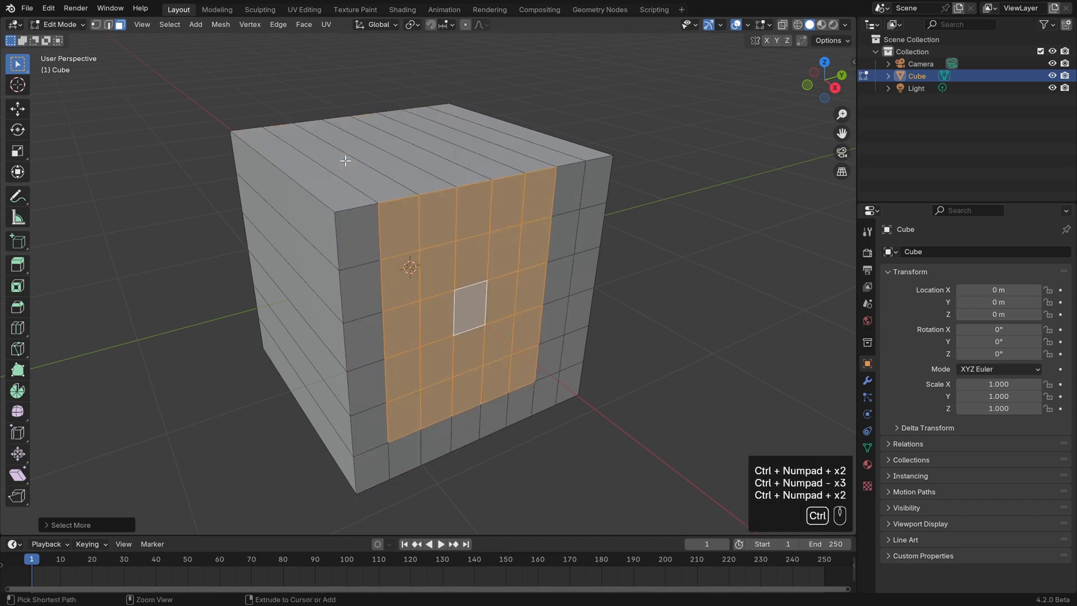
key(ctrl+KP_Subtract)
click(130, 525)
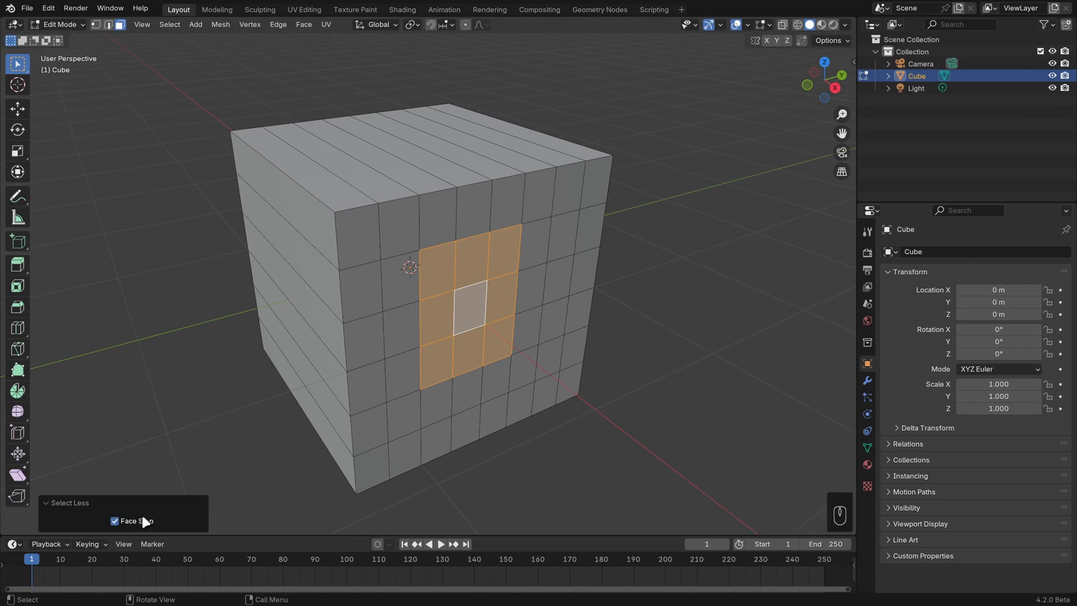
Reselect the block's central face and grow it with Face Step disabled into a diamond-shaped group reaching two faces each way
click(480, 313)
key(ctrl+KP_Add)
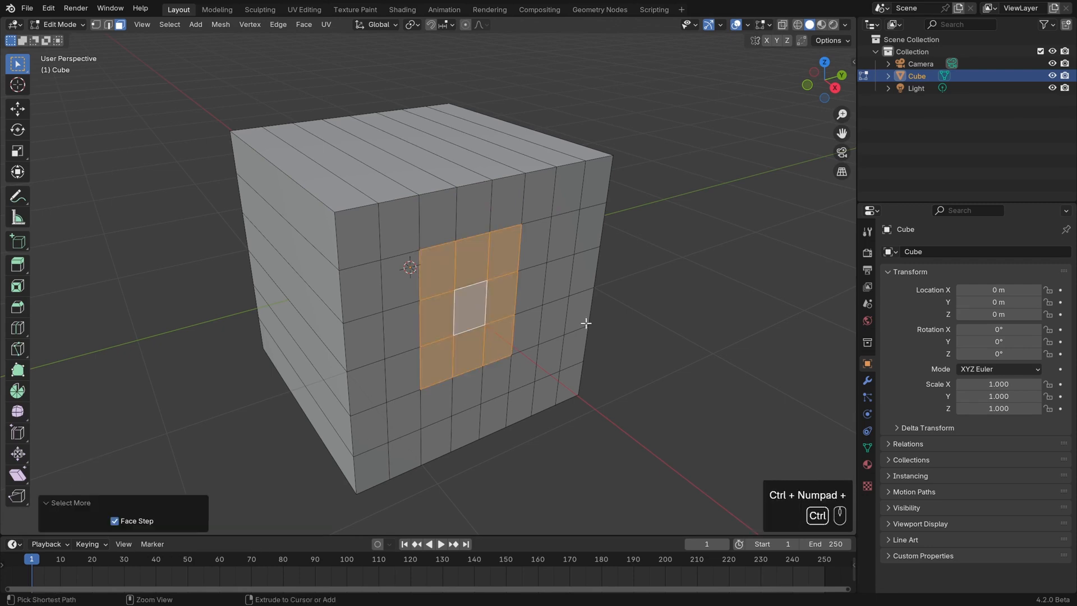
click(145, 520)
key(ctrl+KP_Add)
key(ctrl+KP_Add)
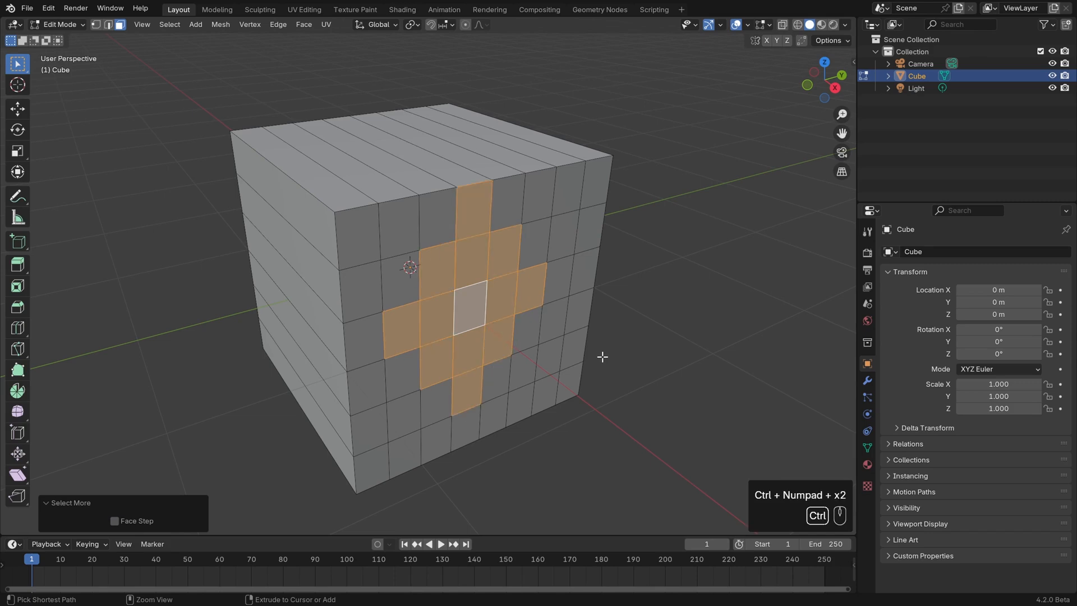
Grow the selection further, shrink it back to a cross around the central face, and re-enable Face Step for Select Less
key(ctrl+KP_Add)
key(ctrl+KP_Subtract)
key(ctrl+KP_Subtract)
key(ctrl+KP_Subtract)
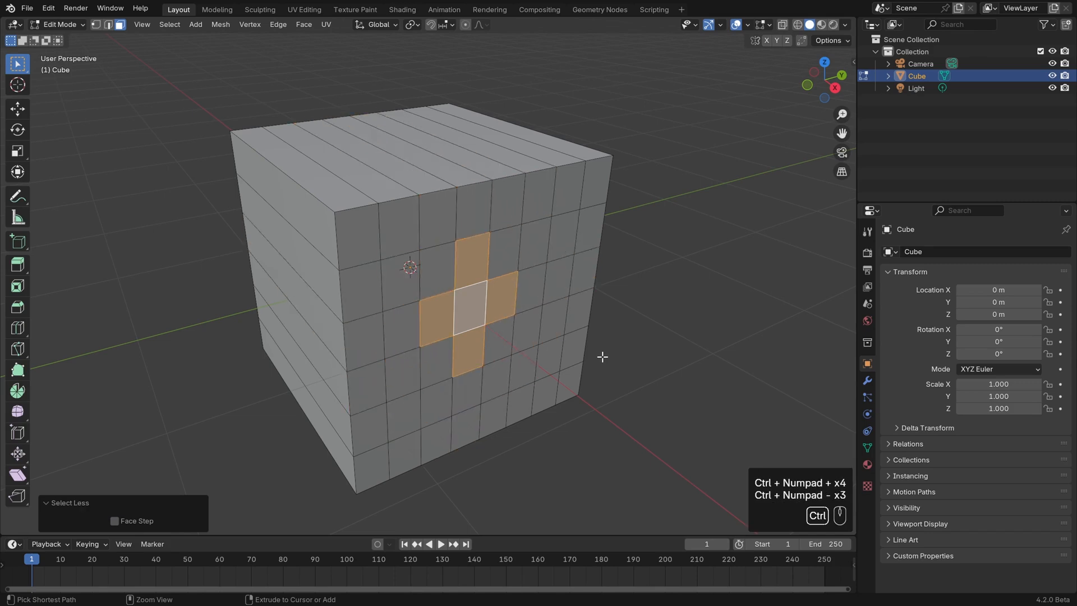
click(123, 517)
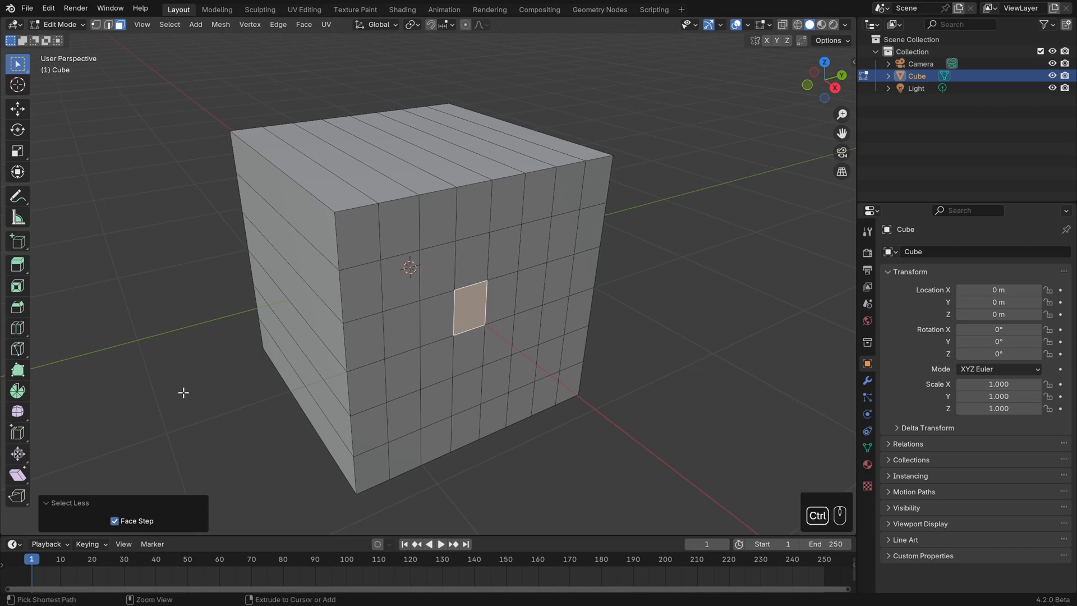
Re-enable Face Step for Select More, reselect the side's central face, and grow it twice into a five-by-five block
key(ctrl+KP_Add)
key(ctrl+KP_Add)
click(120, 520)
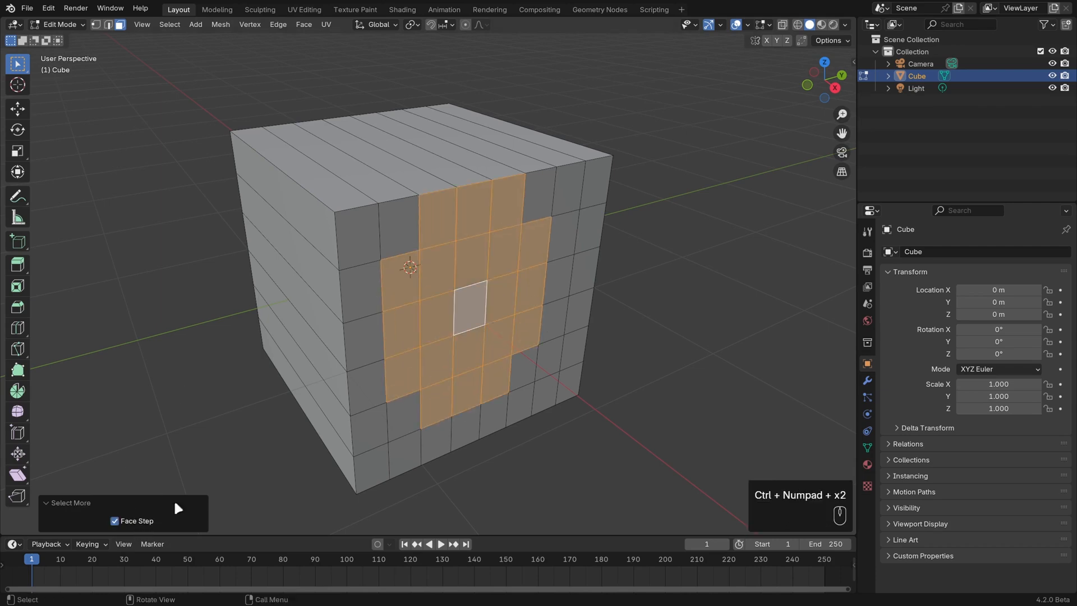
click(476, 320)
key(ctrl+KP_Add)
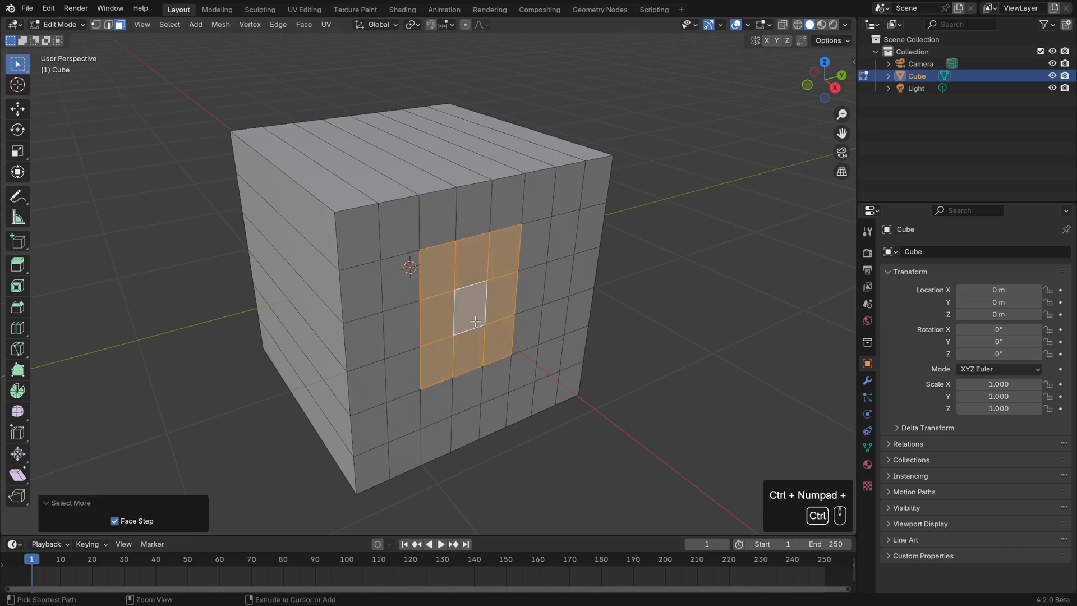
key(ctrl+KP_Add)
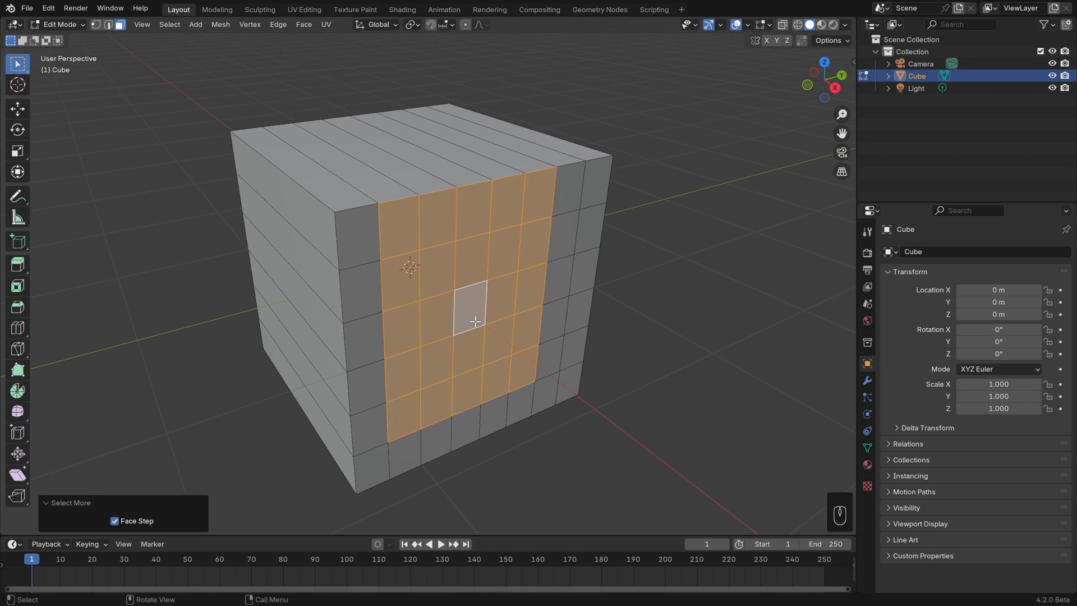
Select two diagonally opposite corner faces plus a middle face on the gridded side, and grow once and shrink twice all three groups
click(359, 235)
middle_drag(359, 234, 549, 340)
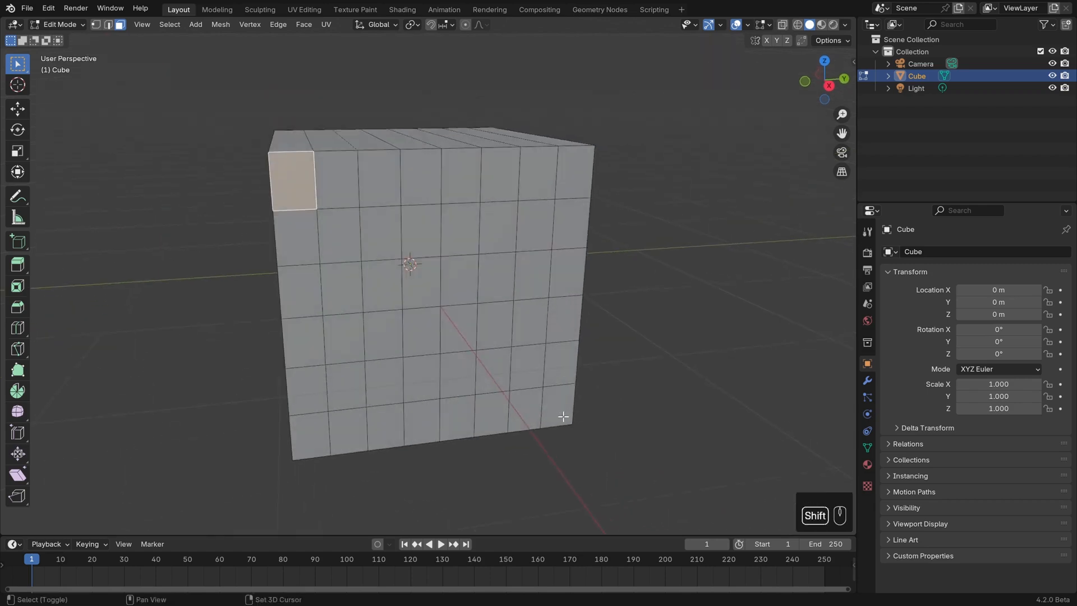
shift+click(563, 417)
shift+click(459, 283)
key(ctrl+KP_Add)
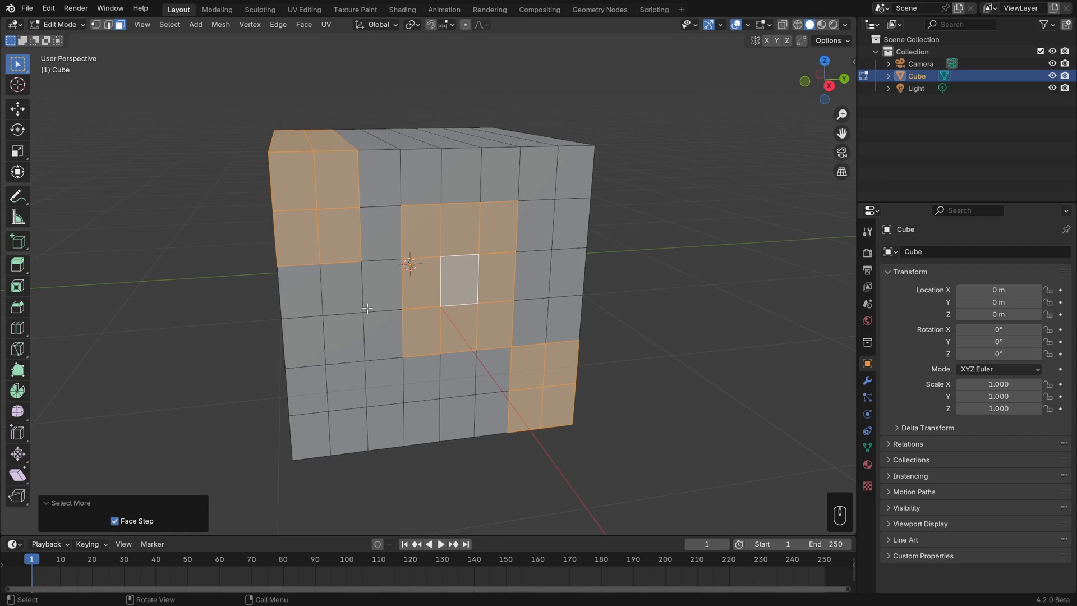
key(ctrl)
key(ctrl+KP_Subtract)
key(ctrl+KP_Subtract)
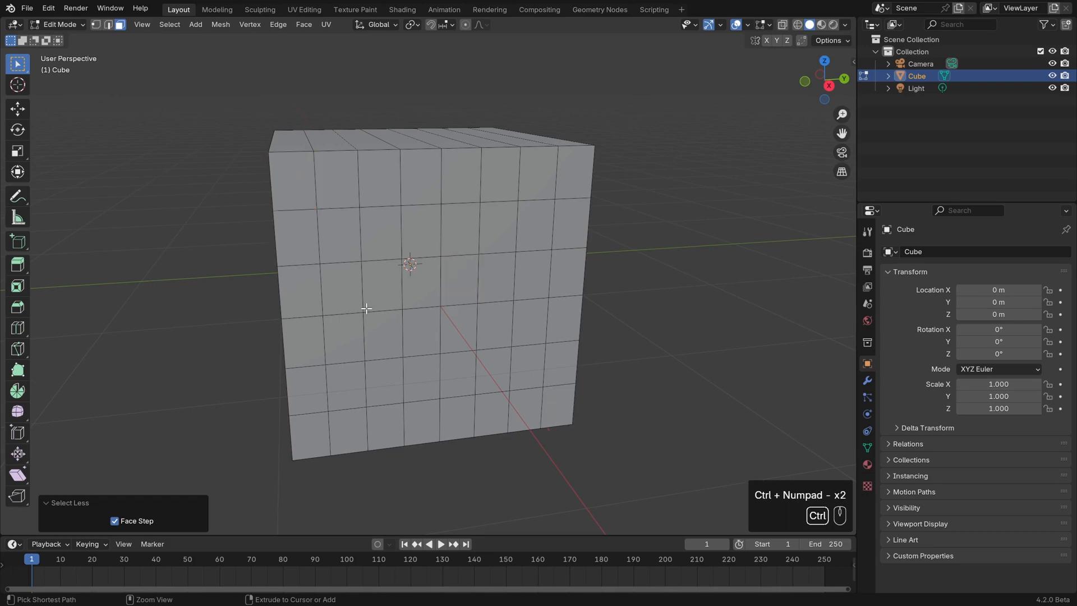
Select the sharp edges in face mode, and repeat the Sharp Edges selection in edge mode after clearing the selection
click(170, 24)
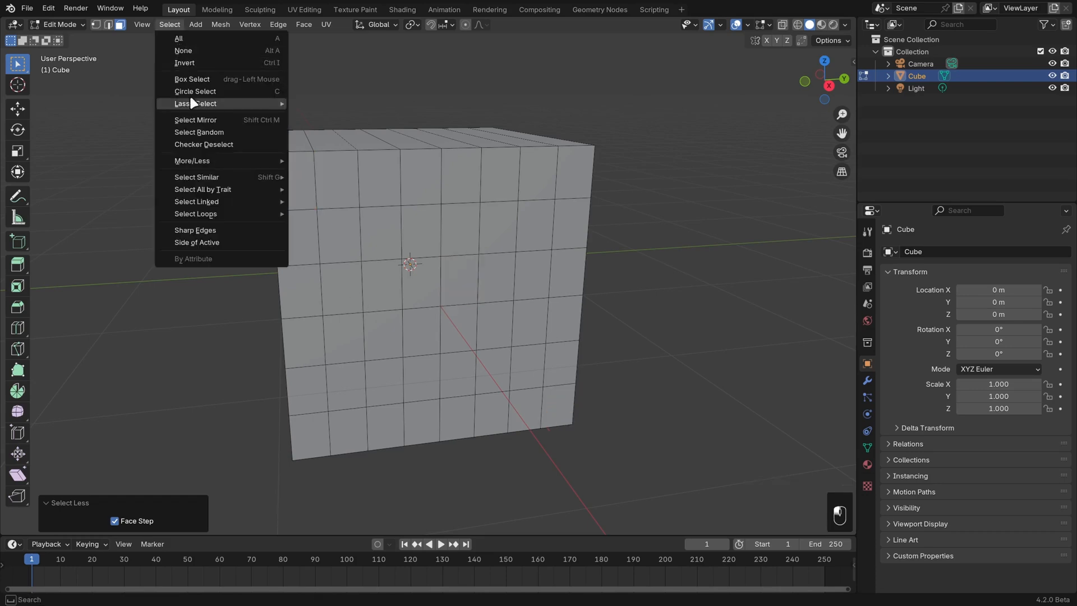
click(245, 232)
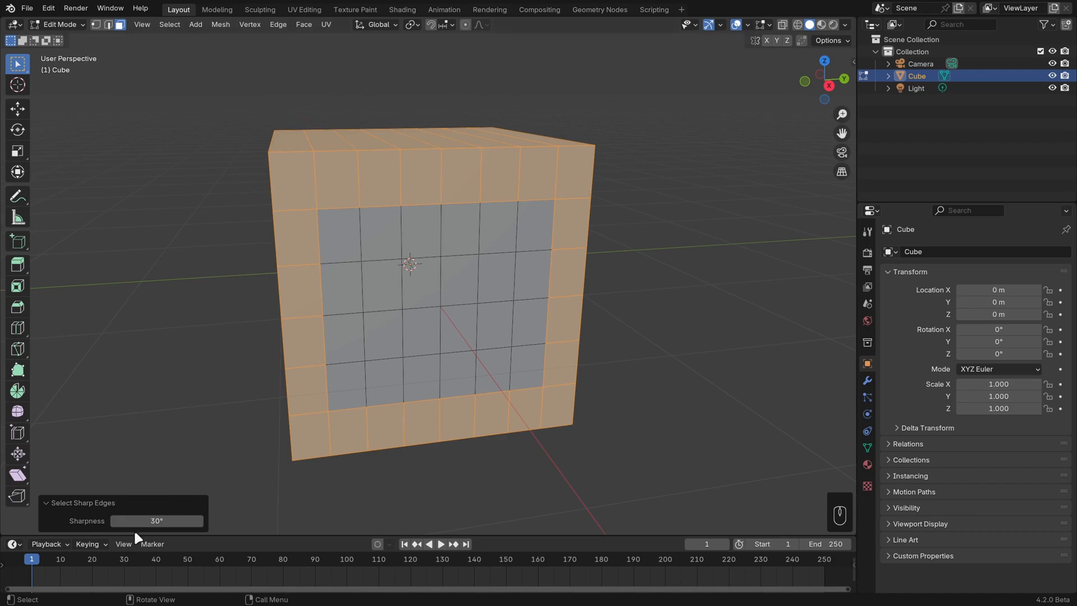
click(109, 26)
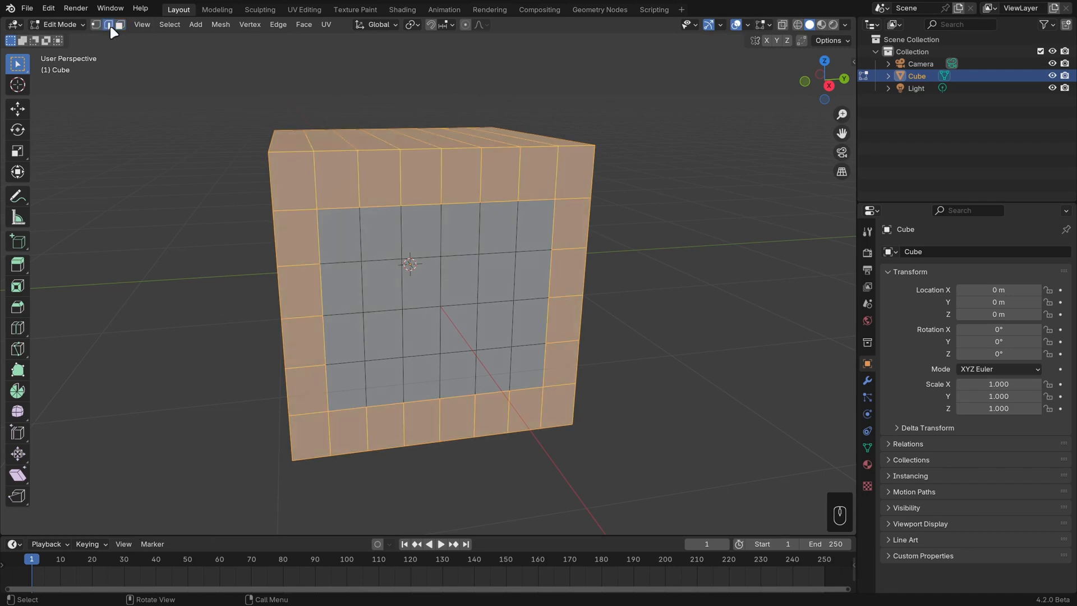
key(alt+a)
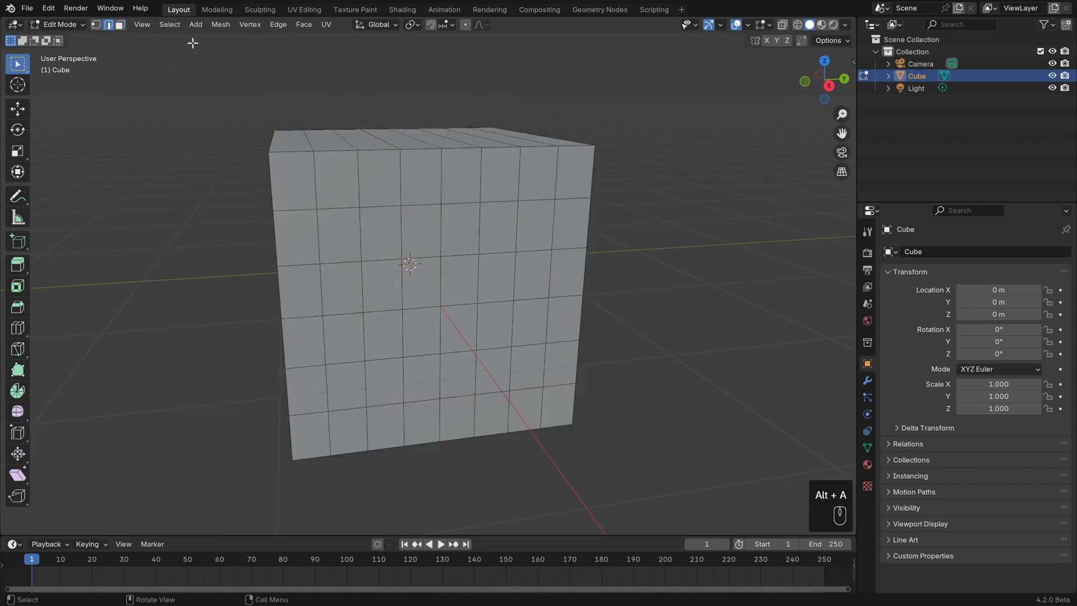
click(171, 25)
click(222, 230)
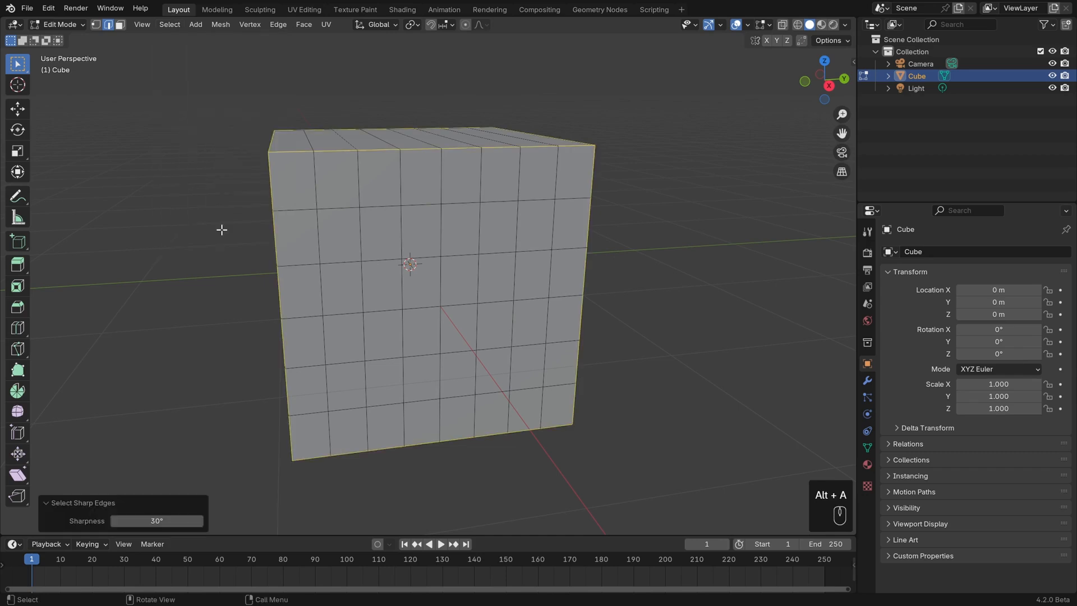
middle_drag(196, 245, 256, 259)
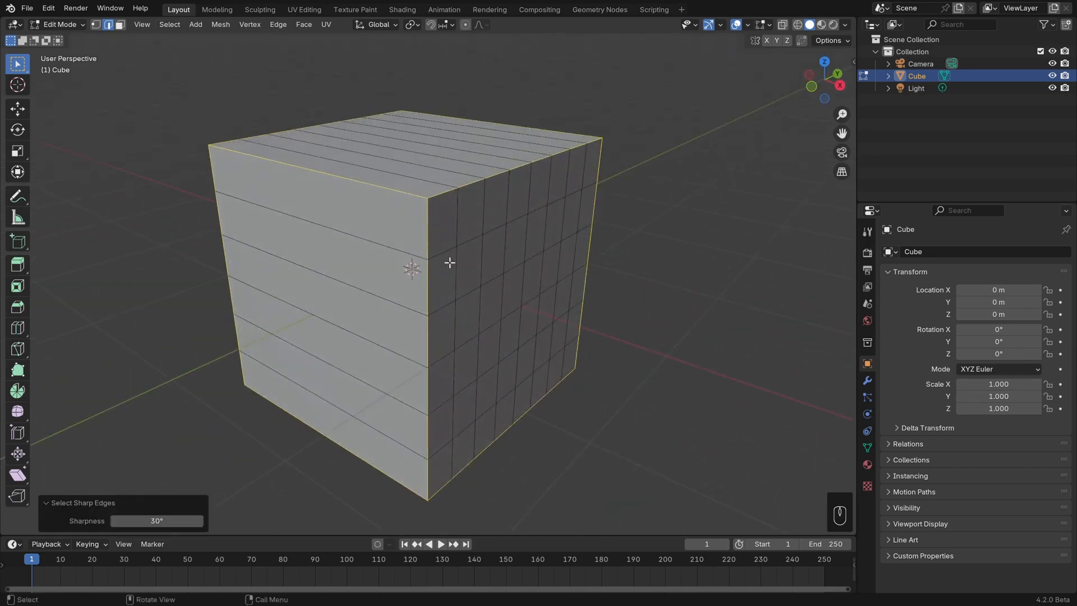
Select the short horizontal edge beneath the gridded side's top corner face, and select all edges of similar Length
click(448, 251)
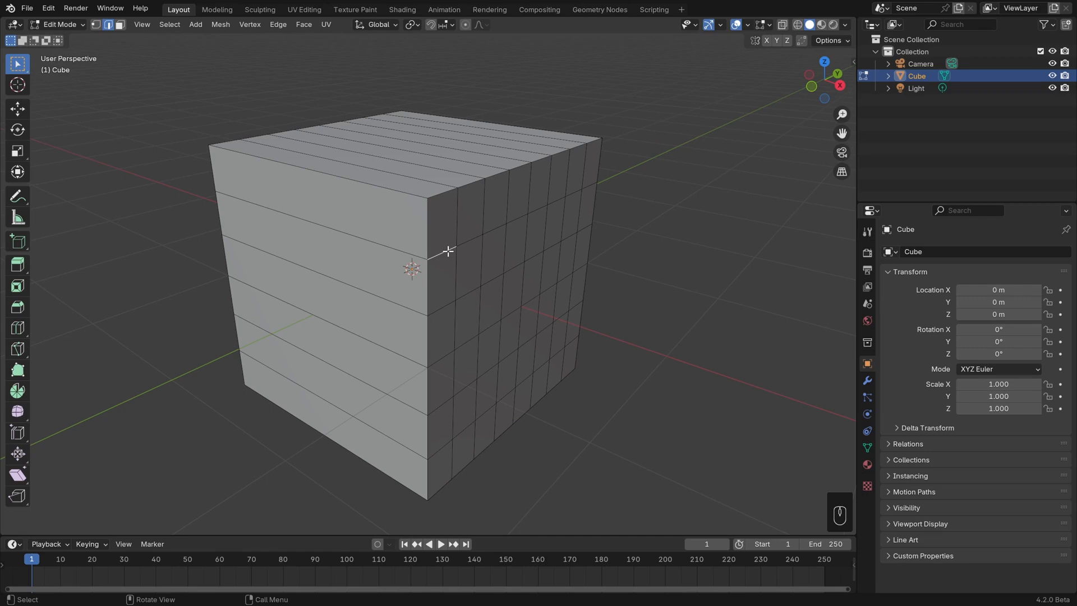
click(168, 25)
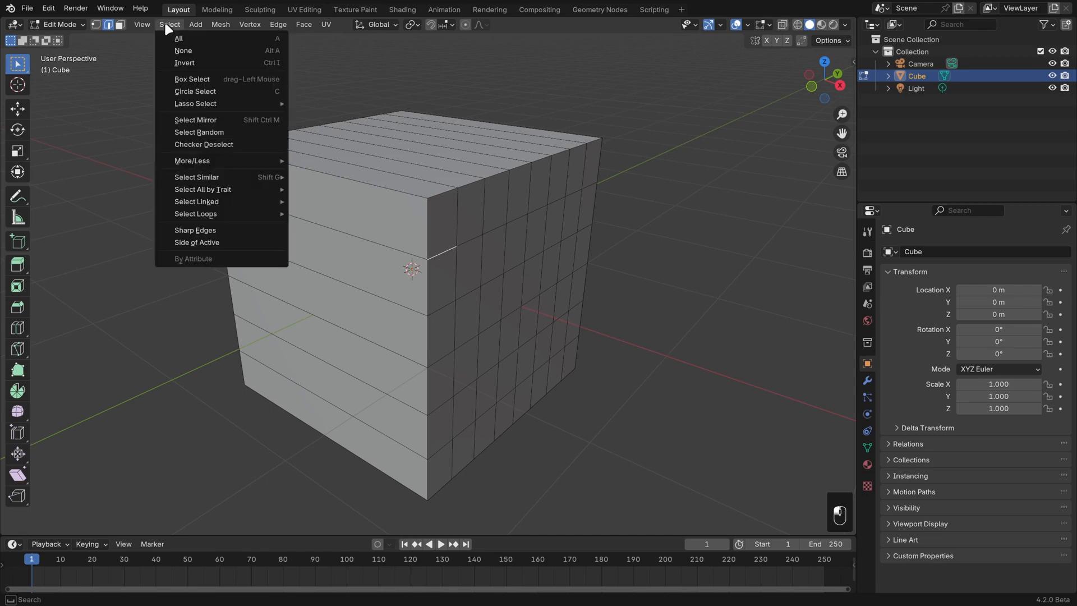
mouse_move(243, 177)
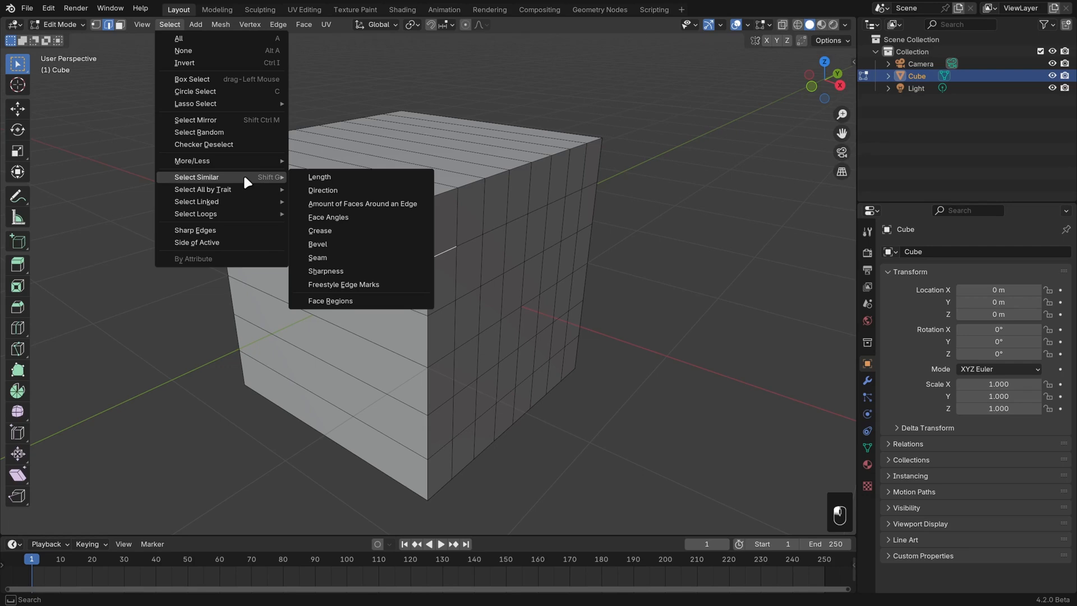
click(348, 175)
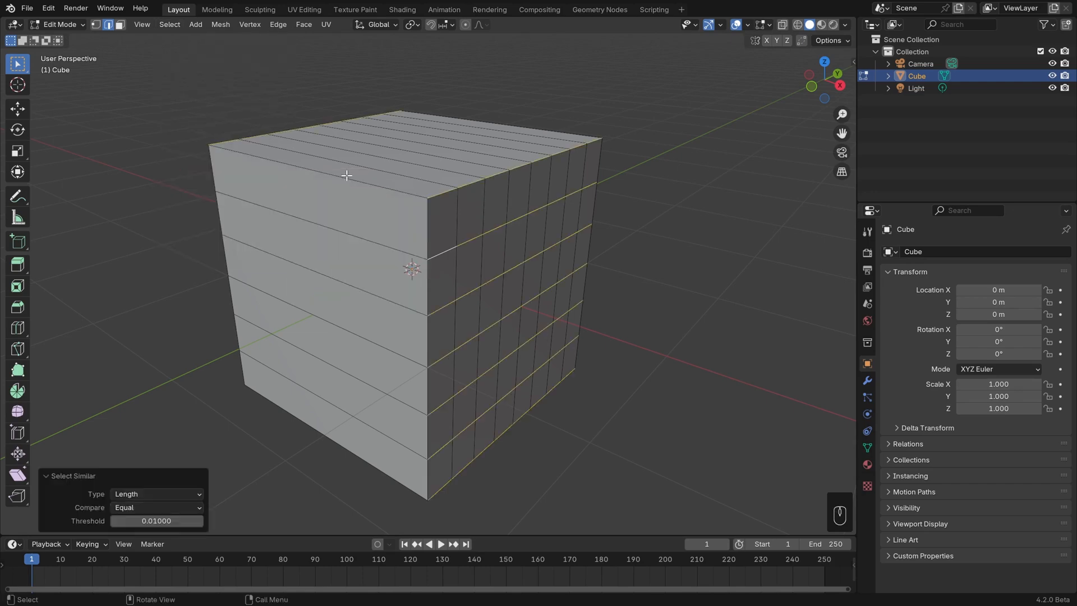
mouse_move(739, 308)
middle_down()
mouse_move(547, 306)
mouse_move(721, 306)
middle_up()
key(shift+g)
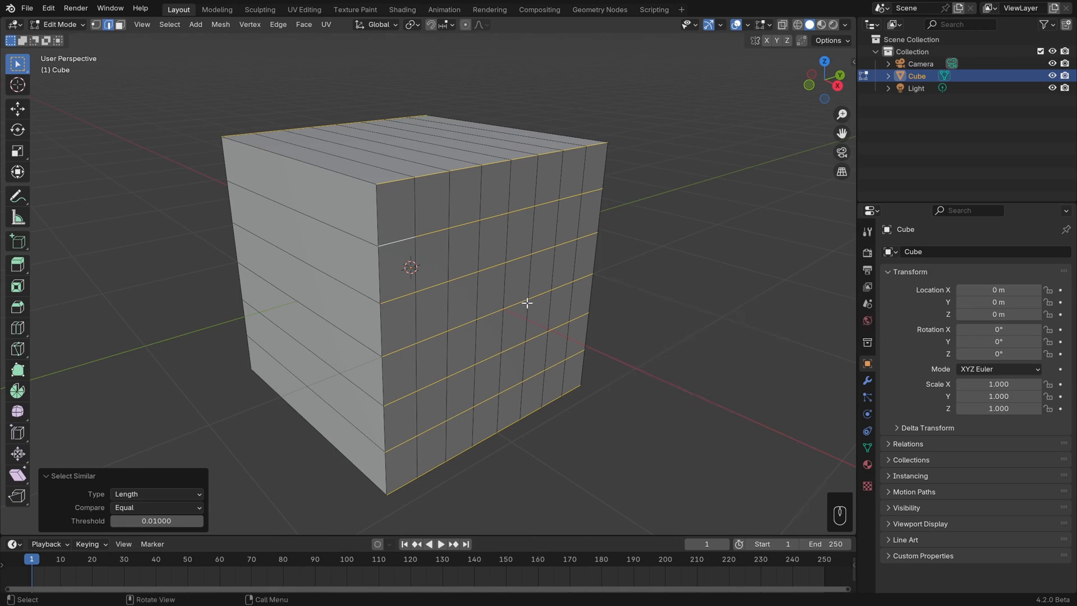
In vertex mode, select the cube's nearest upper corner vertex and all vertices with a similar Amount of Connecting Edges
key(a)
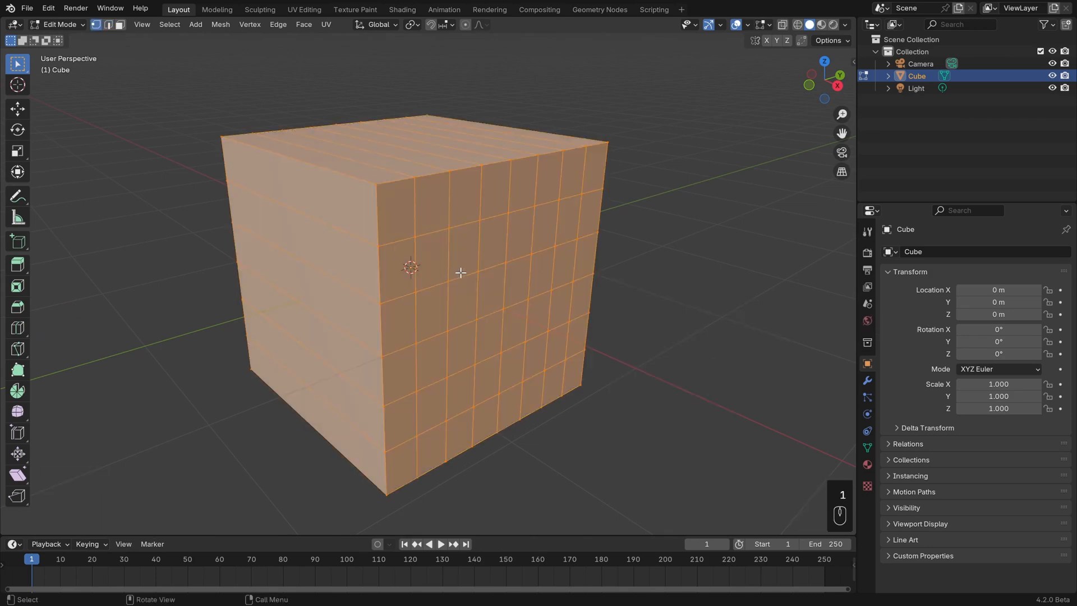
key(1)
click(362, 186)
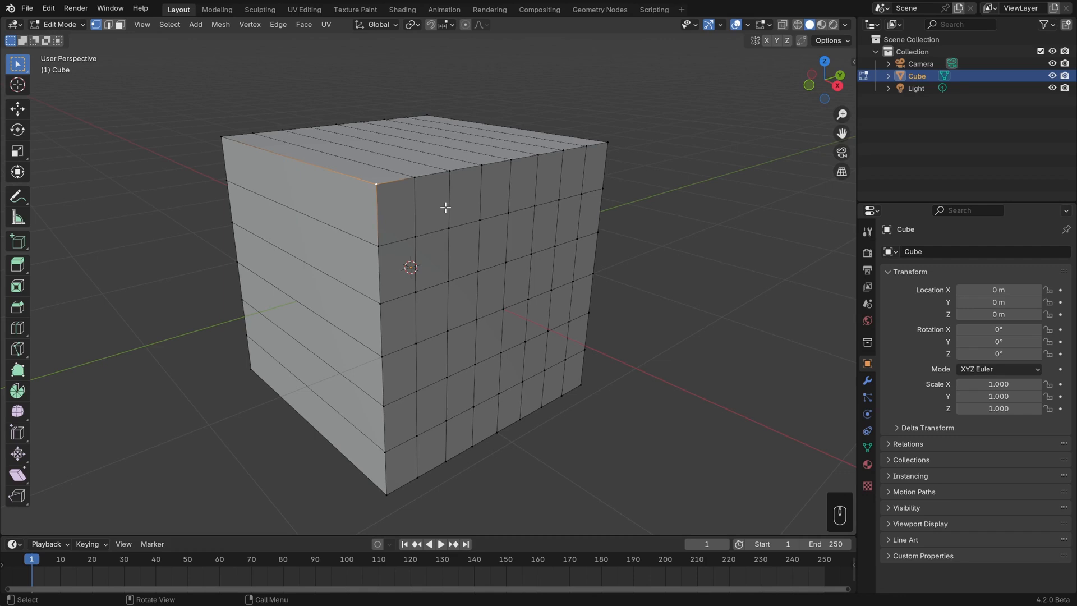
key(shift)
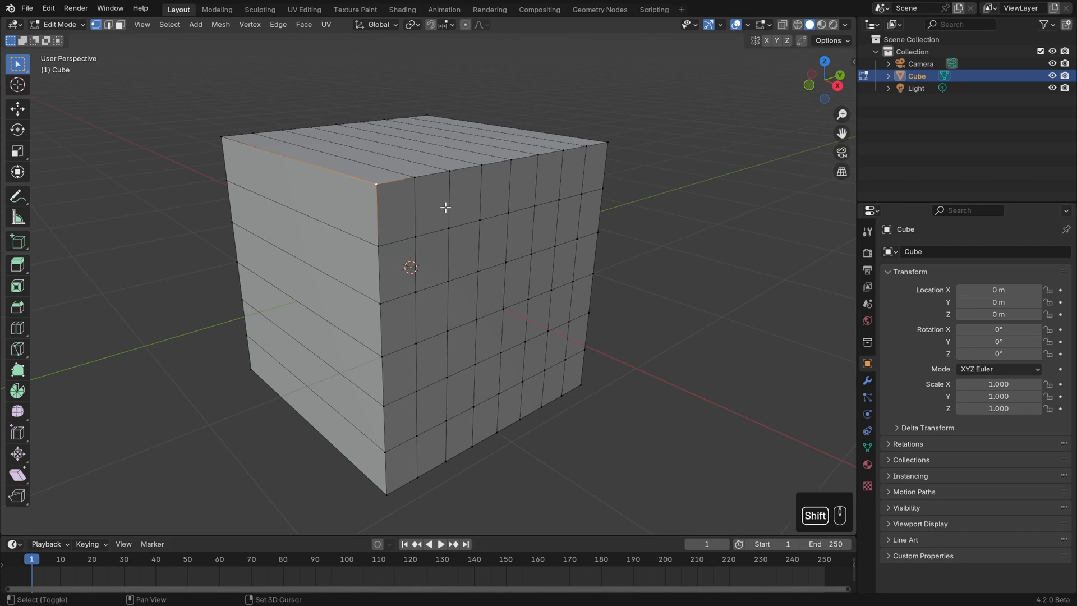
key(shift+g)
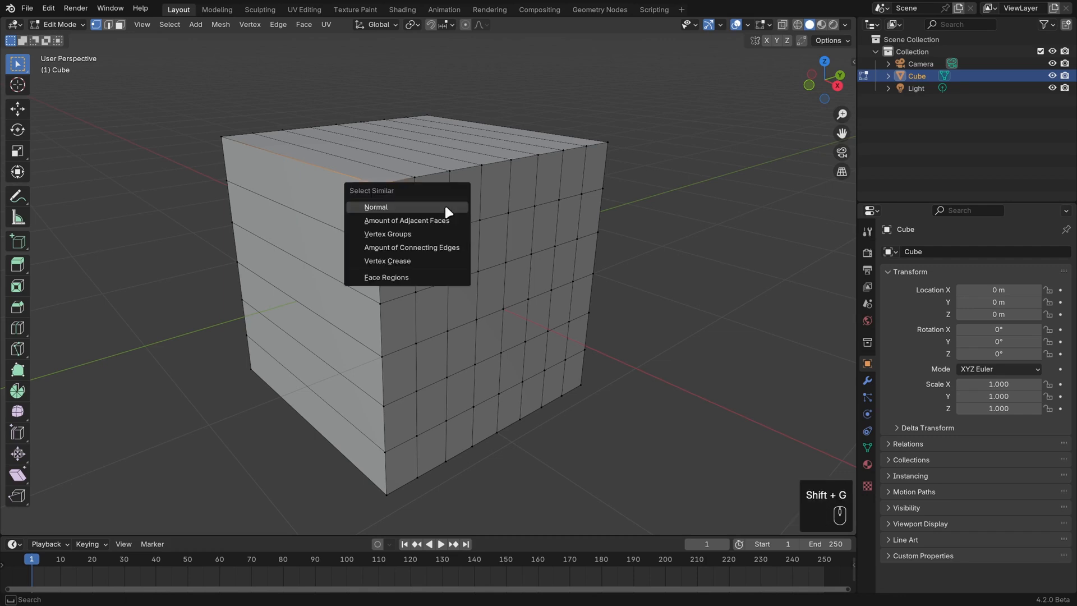
click(435, 248)
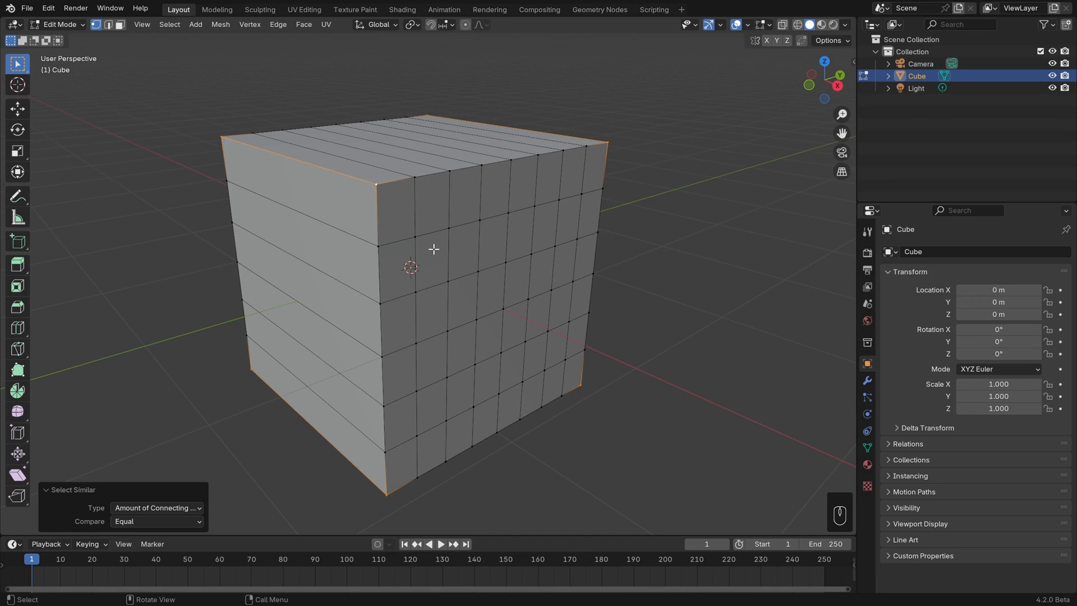
In face mode, select the gridded side's top corner face and all faces with a similar Area
key(3)
click(405, 213)
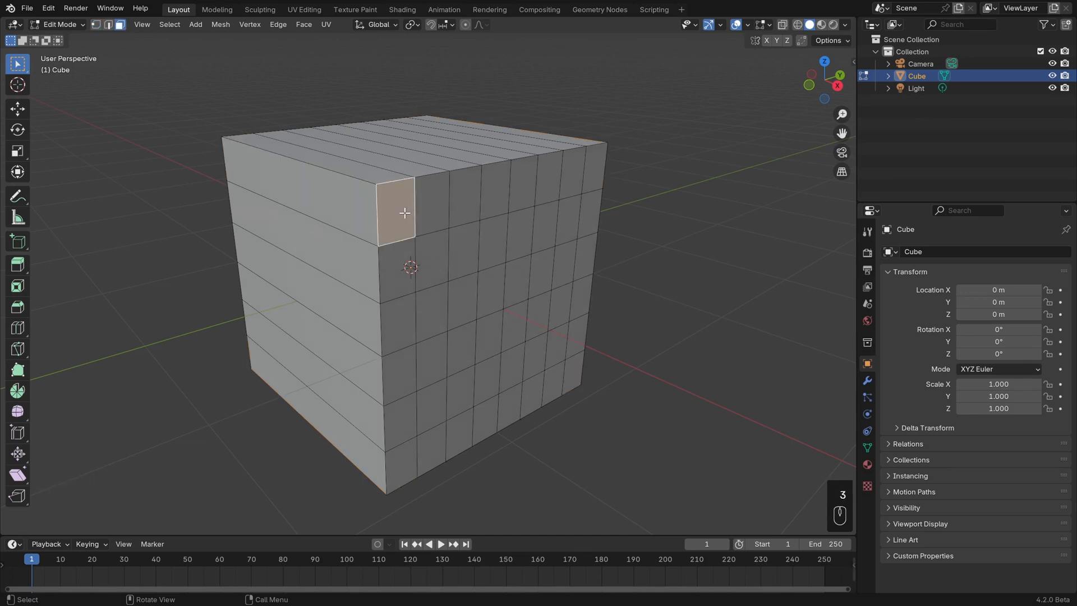
key(shift+g)
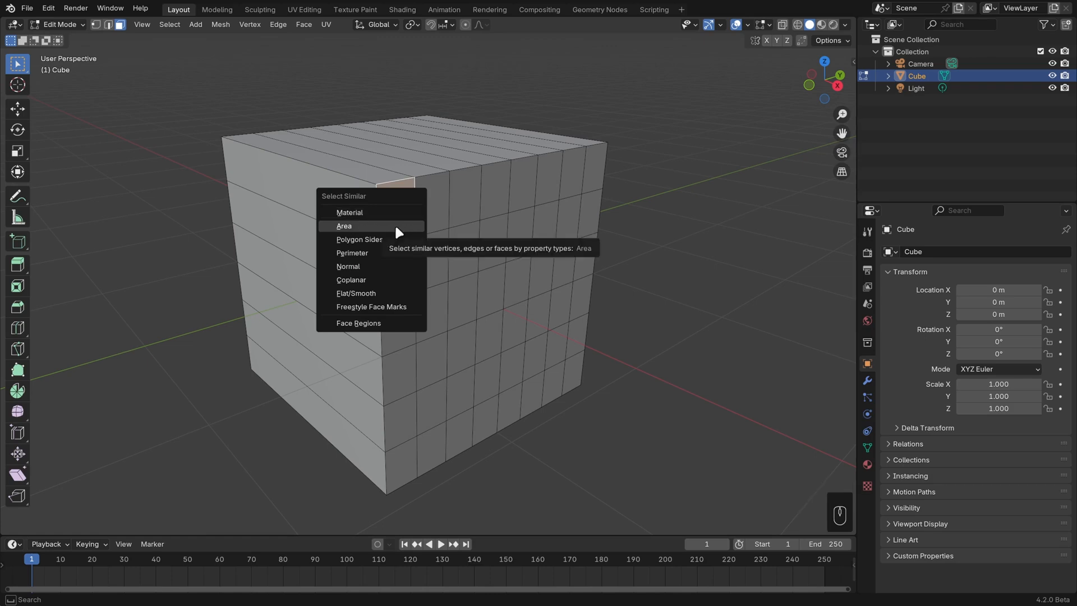
click(395, 225)
Select the top strip face on the side with horizontal strips, and extend the selection to all Coplanar faces
click(330, 196)
key(shift+g)
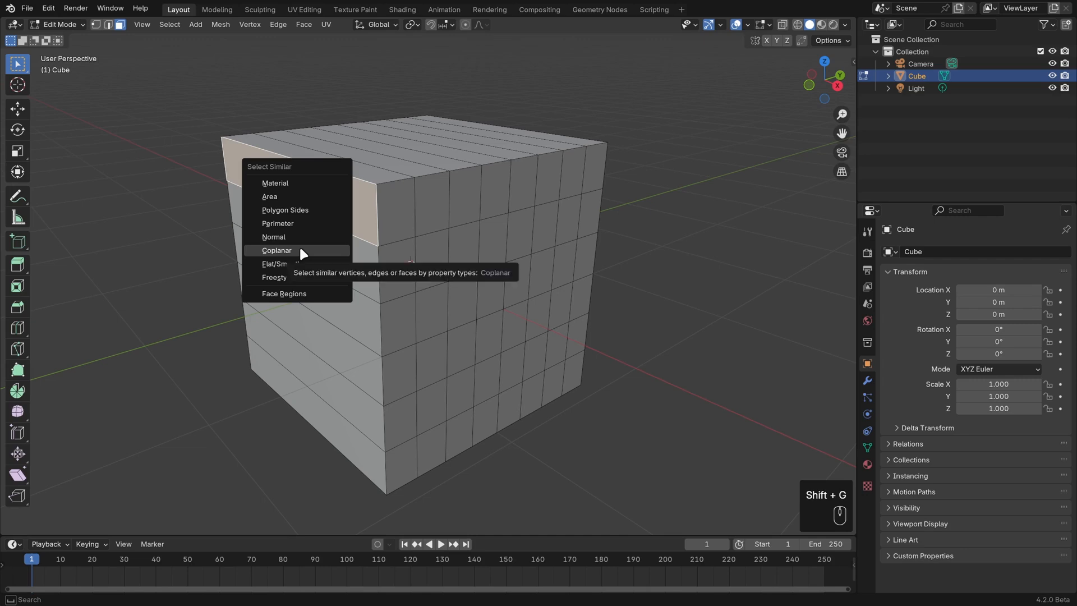
click(327, 251)
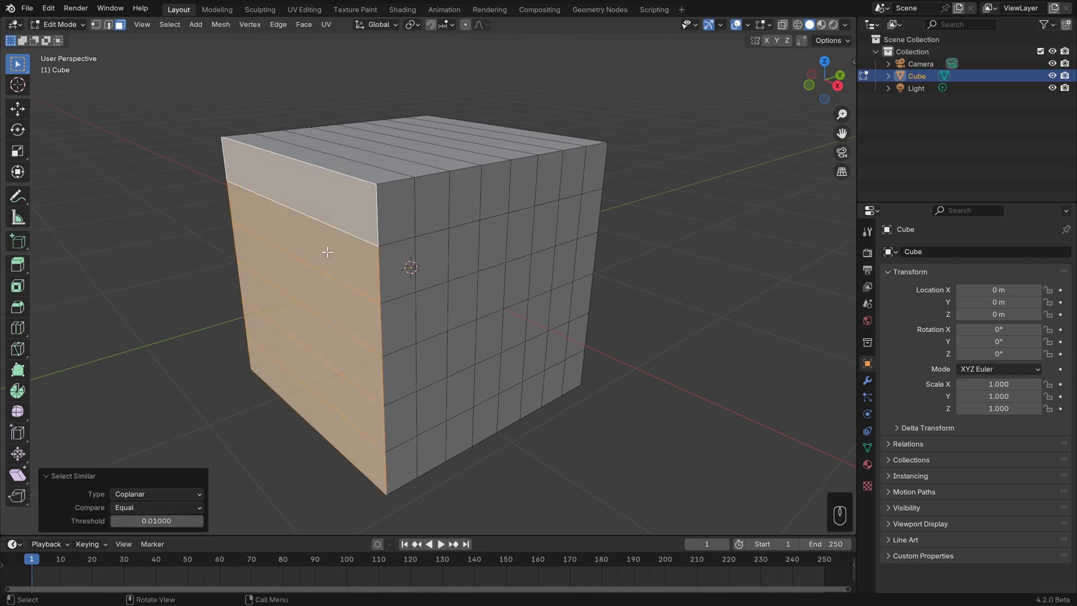
Duplicate the selected strip faces and place the copy about 2.53 m away along negative X
scroll(328, 252, down, 2)
middle_drag(349, 316, 391, 295)
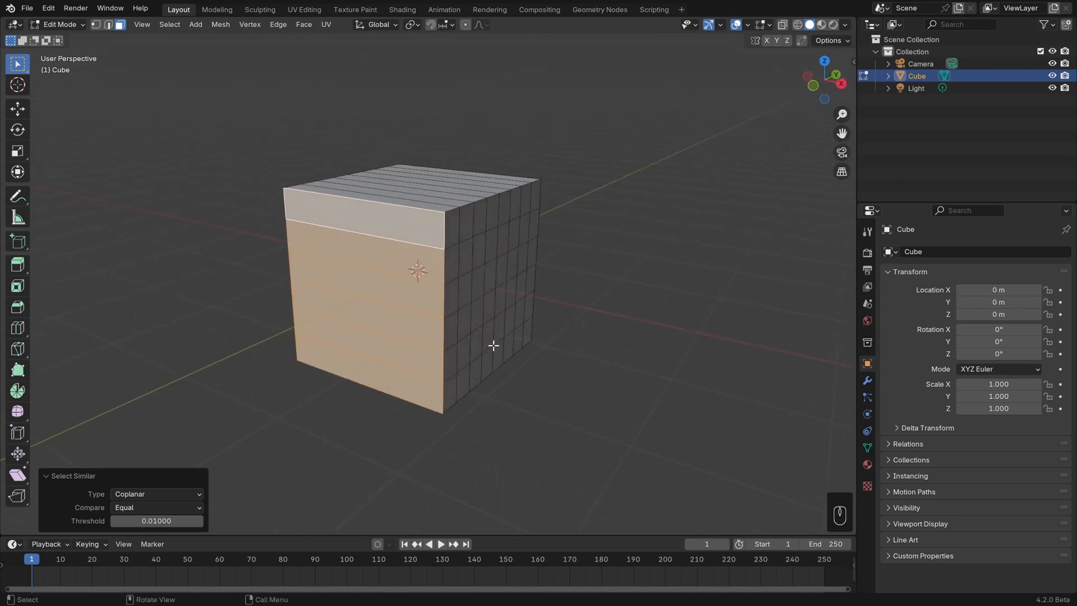
key(shift+d)
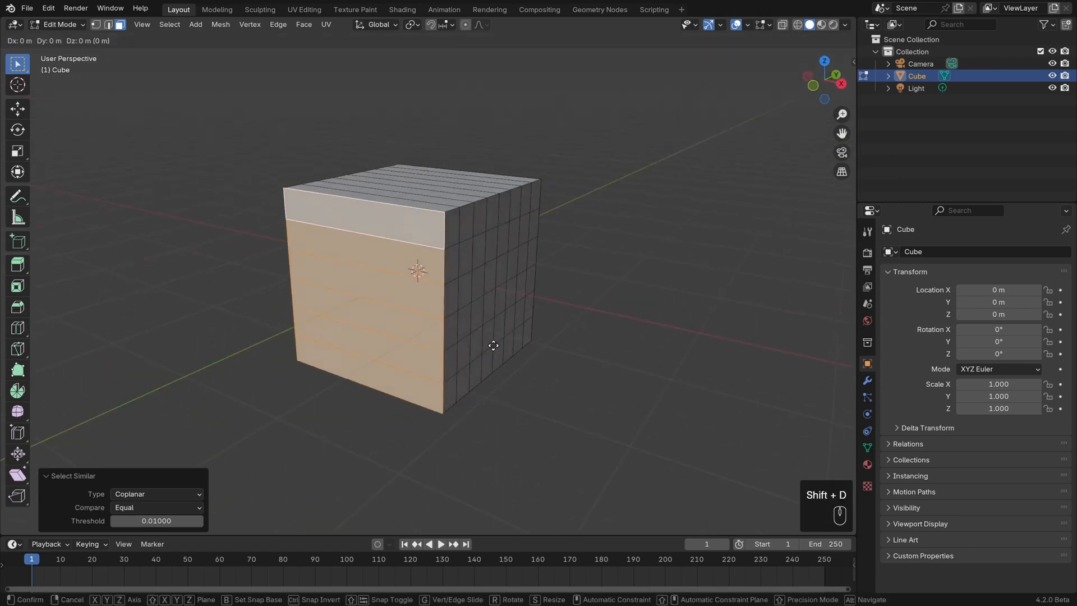
key(x)
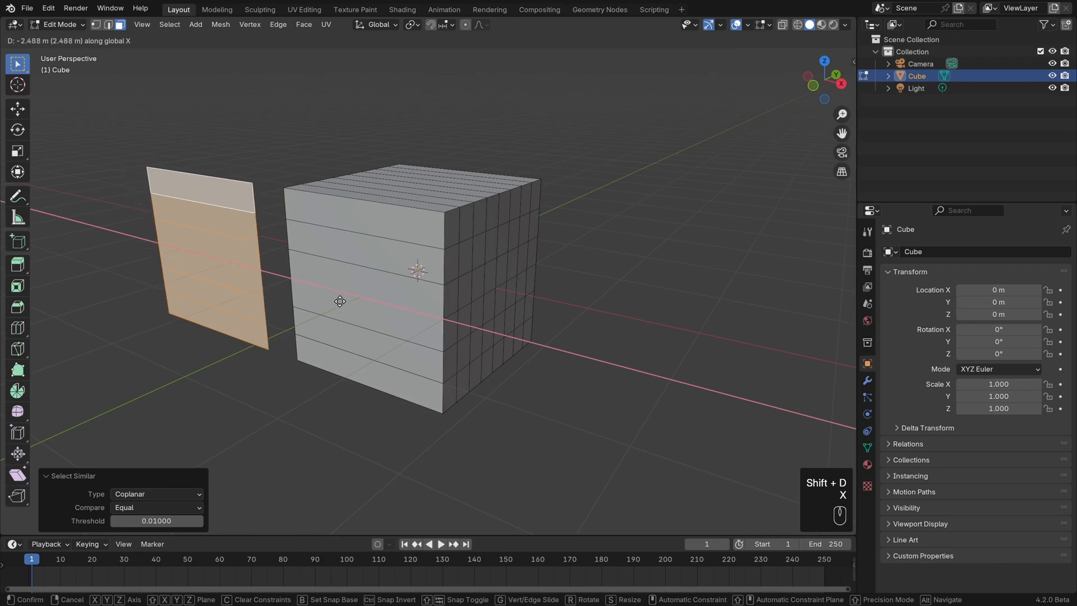
click(263, 249)
Duplicate the copied faces another 2.44 m or so along negative X, and offset the new copy about 0.36 m along negative Y
shift+middle_drag(263, 249, 441, 291)
key(shift+d)
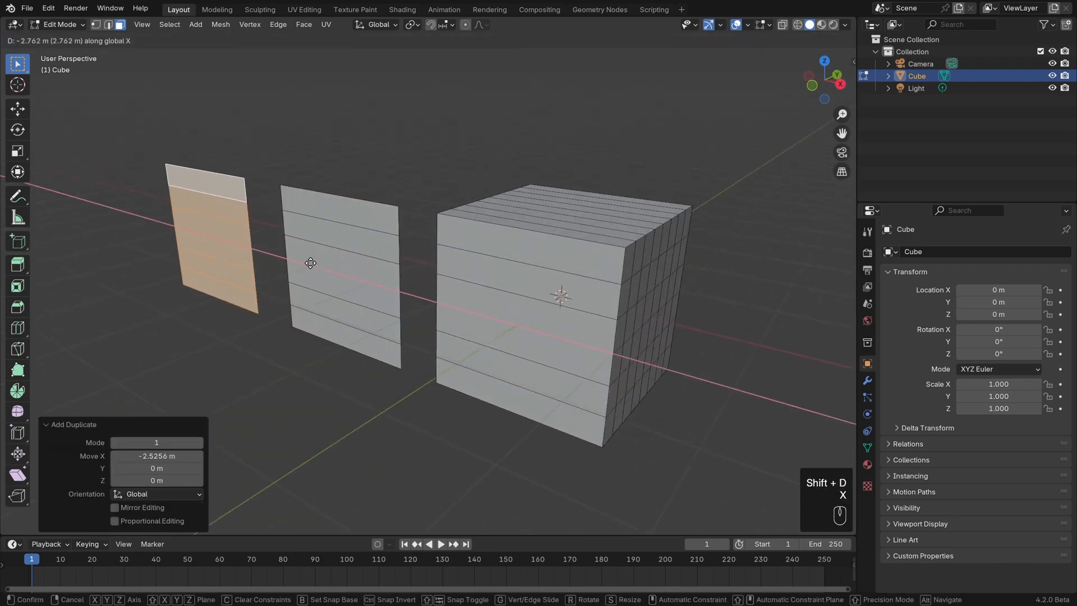
key(x)
click(376, 255)
middle_drag(376, 255, 355, 257)
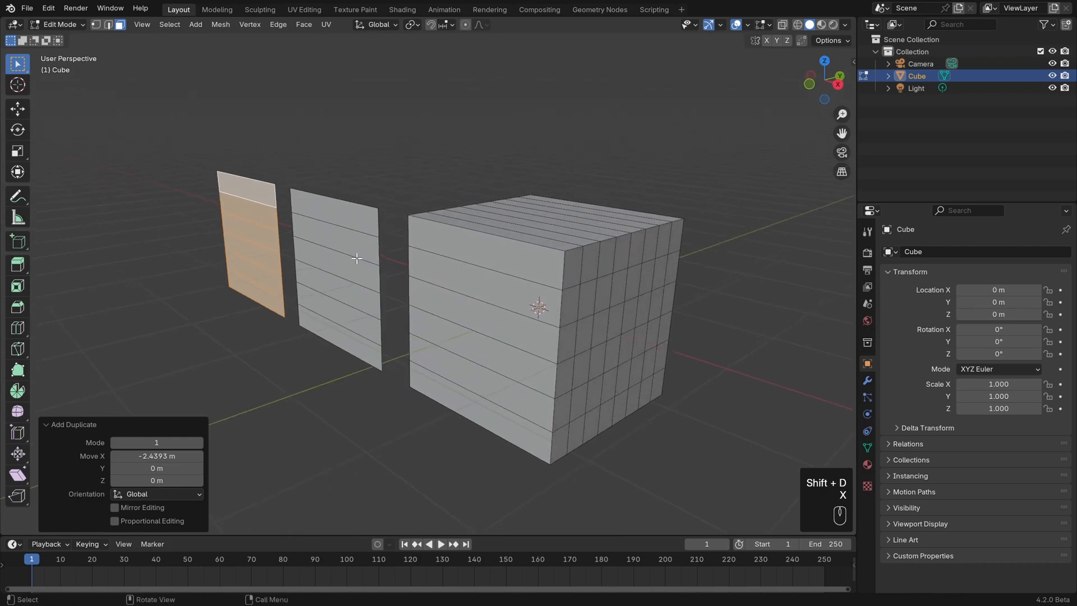
key(g)
key(y)
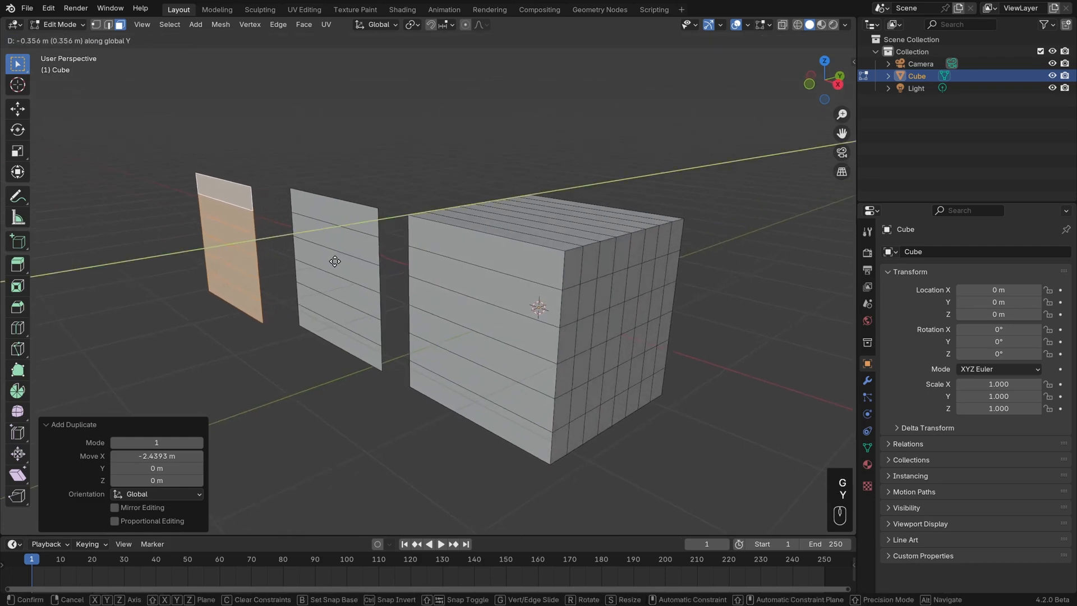
click(332, 259)
Select the cube's top strip face and its similar Coplanar faces, and reselect only the cube's second strip face
click(507, 256)
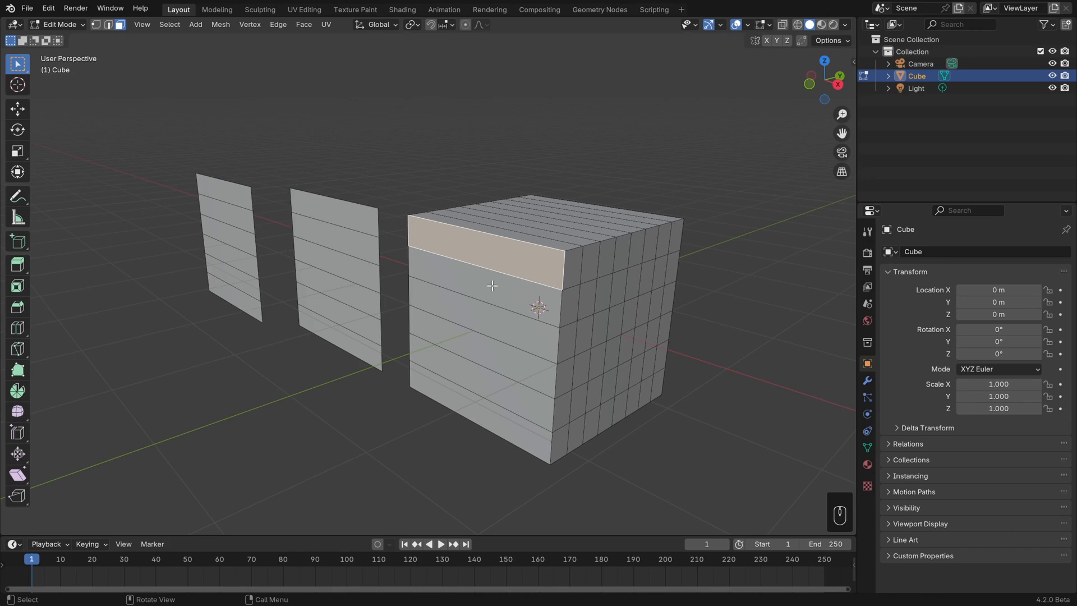
key(shift+g)
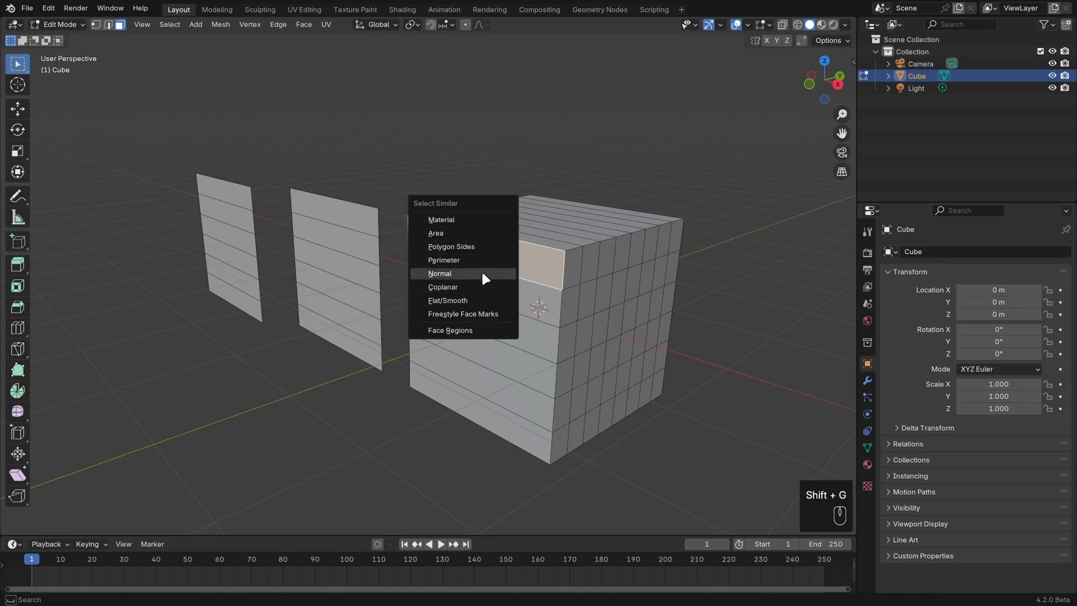
click(481, 285)
middle_drag(463, 316, 371, 185)
middle_drag(400, 428, 445, 284)
click(462, 268)
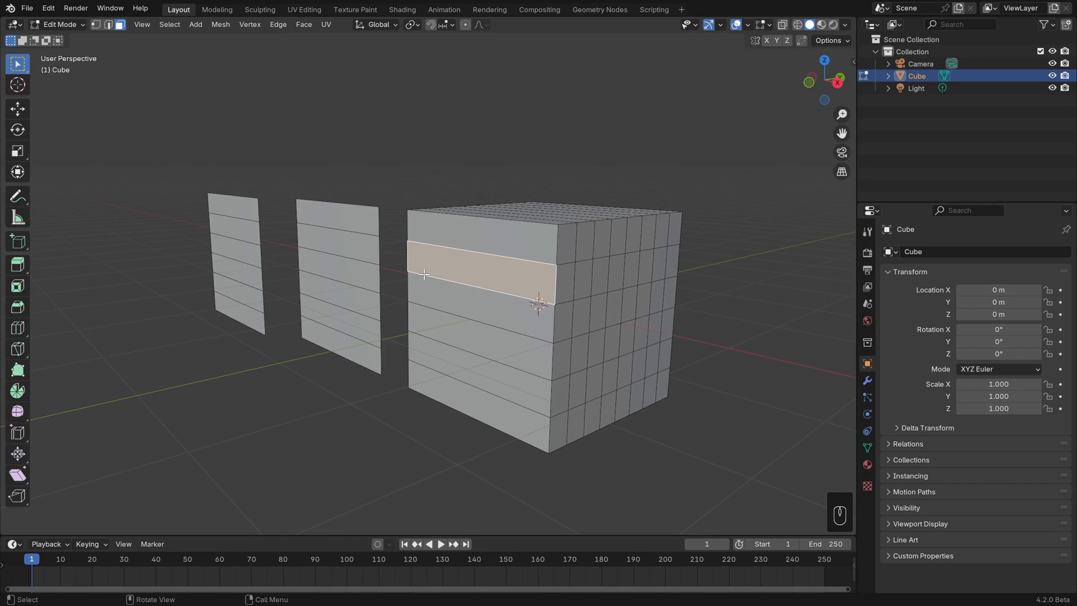
Extend the selection from the cube's second strip to all faces with a similar Normal
middle_drag(503, 291, 467, 282)
key(shift+g)
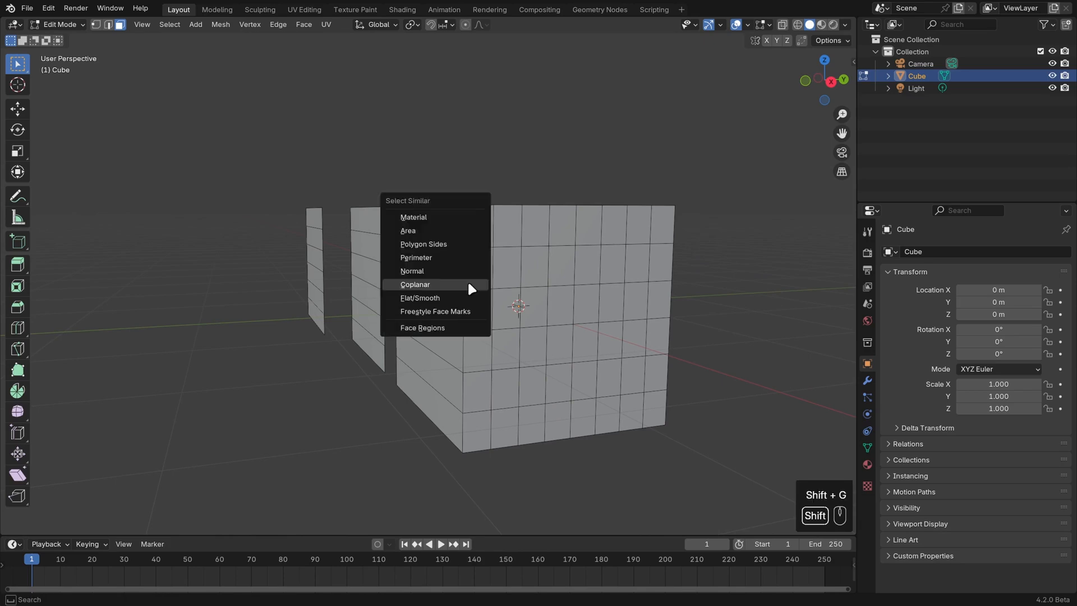
click(469, 271)
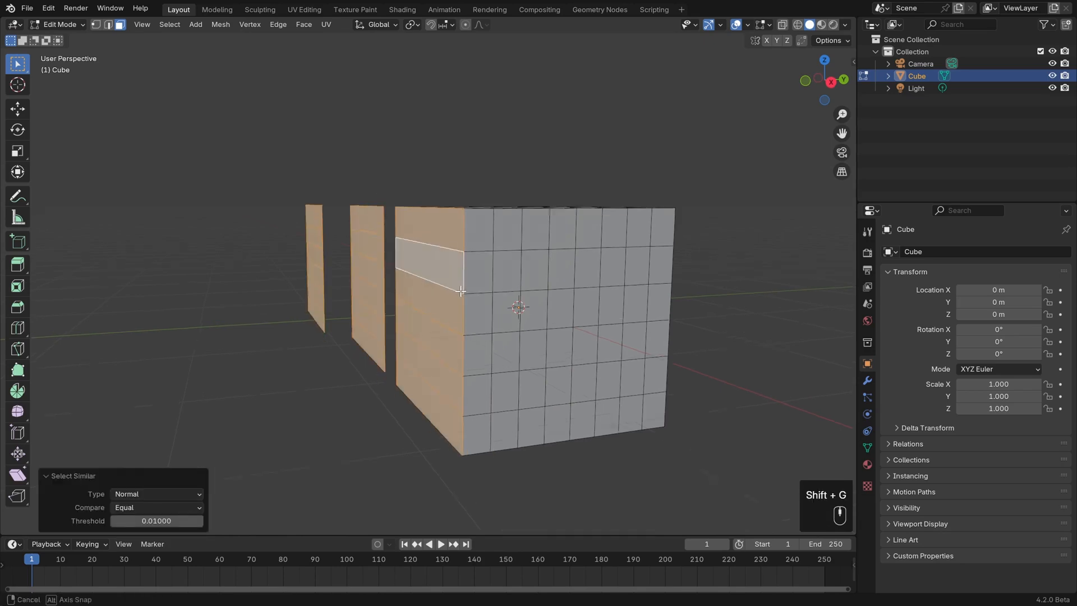
middle_drag(469, 272, 383, 263)
middle_drag(489, 360, 469, 306)
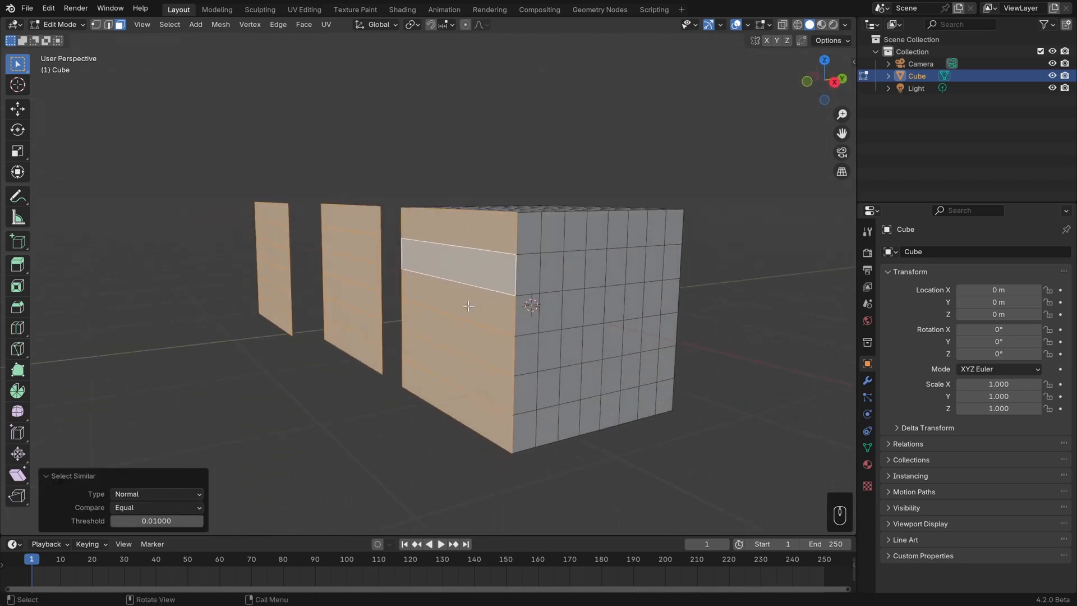
Select the third strip of the panel nearest the cube, extend it to all Linked geometry, and delete that panel
click(350, 269)
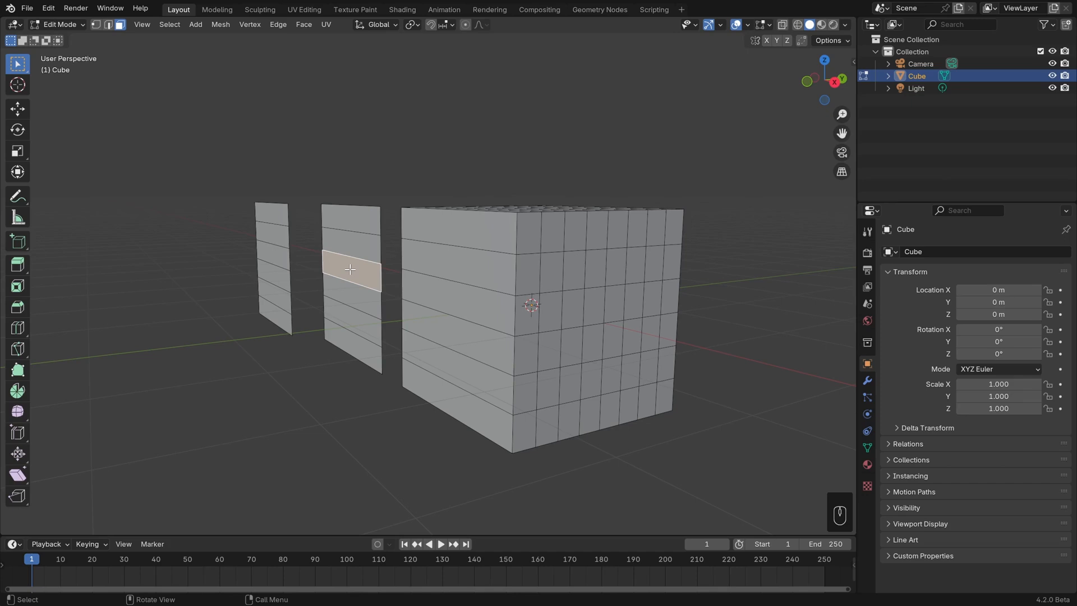
click(170, 24)
mouse_move(221, 197)
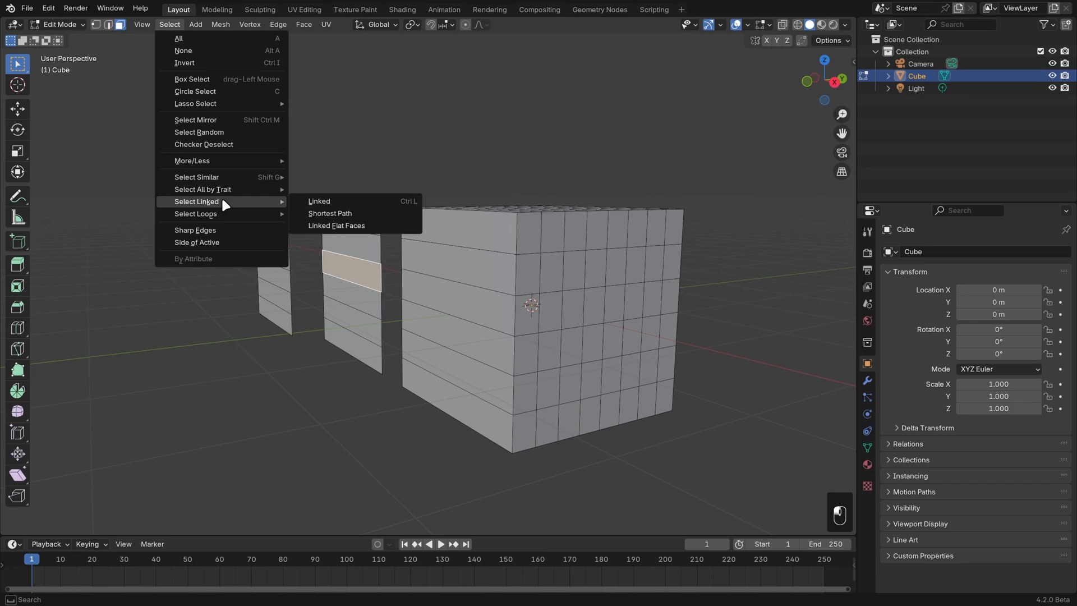
click(358, 202)
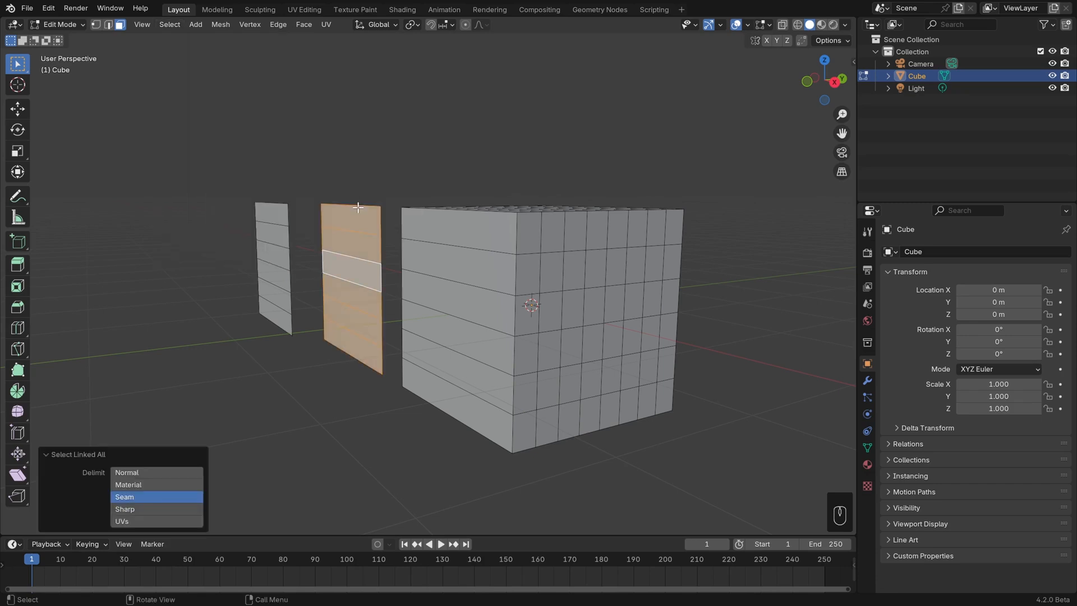
key(x)
click(345, 267)
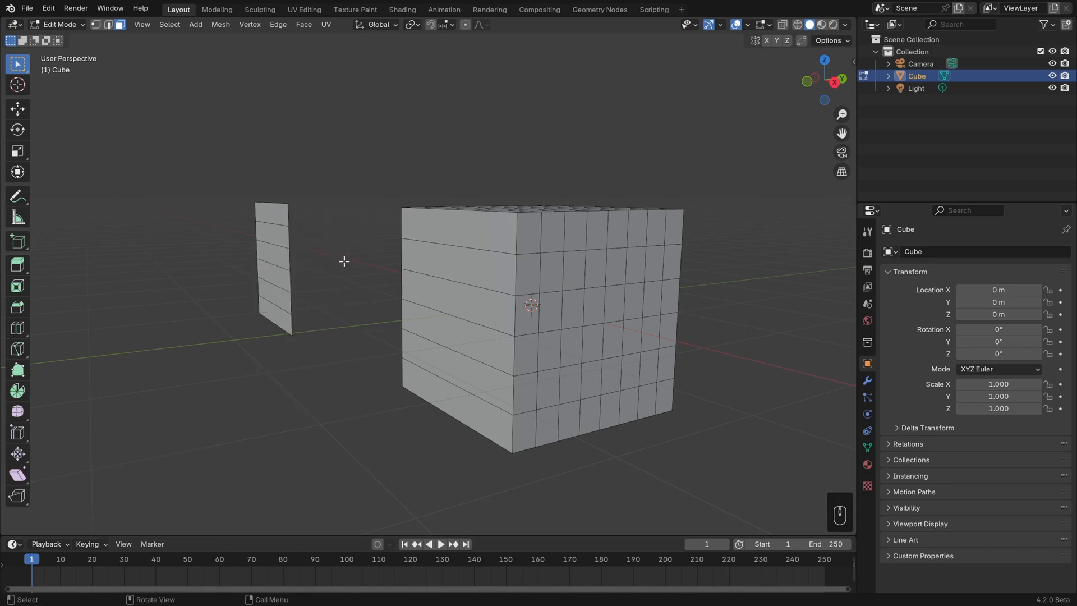
Extend the remaining panel's third strip to its linked faces, and add the cube's whole linked mesh to the selection
click(282, 255)
middle_drag(282, 255, 308, 255)
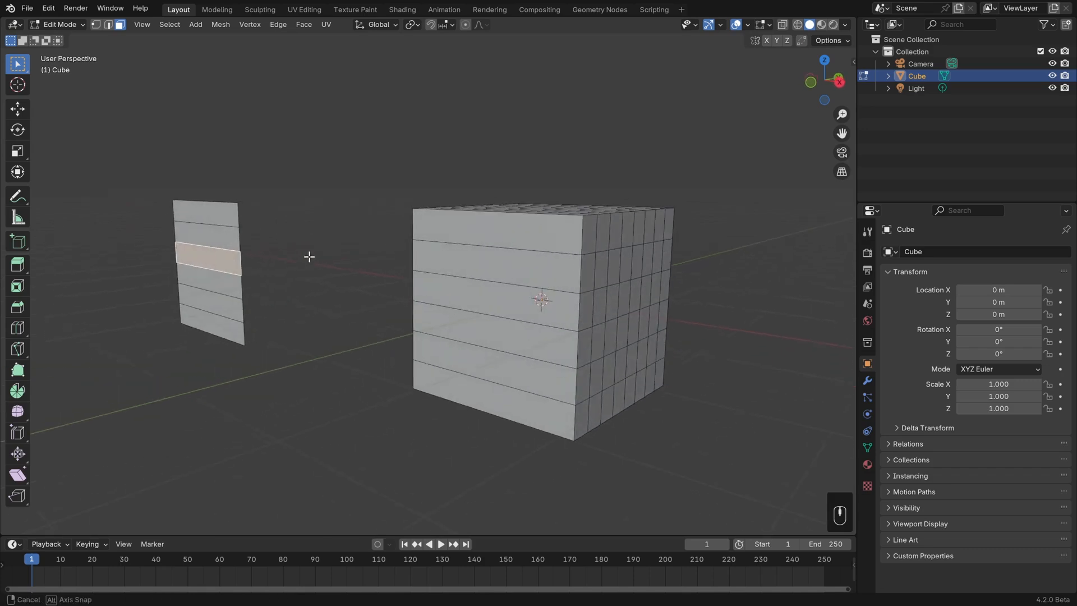
key(ctrl)
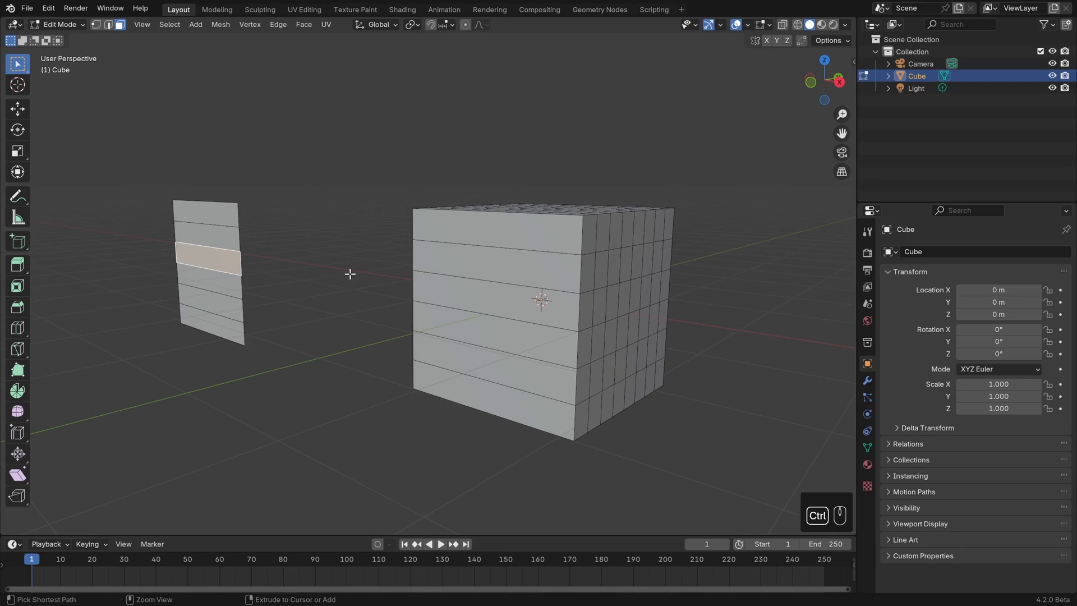
key(ctrl+l)
click(350, 273)
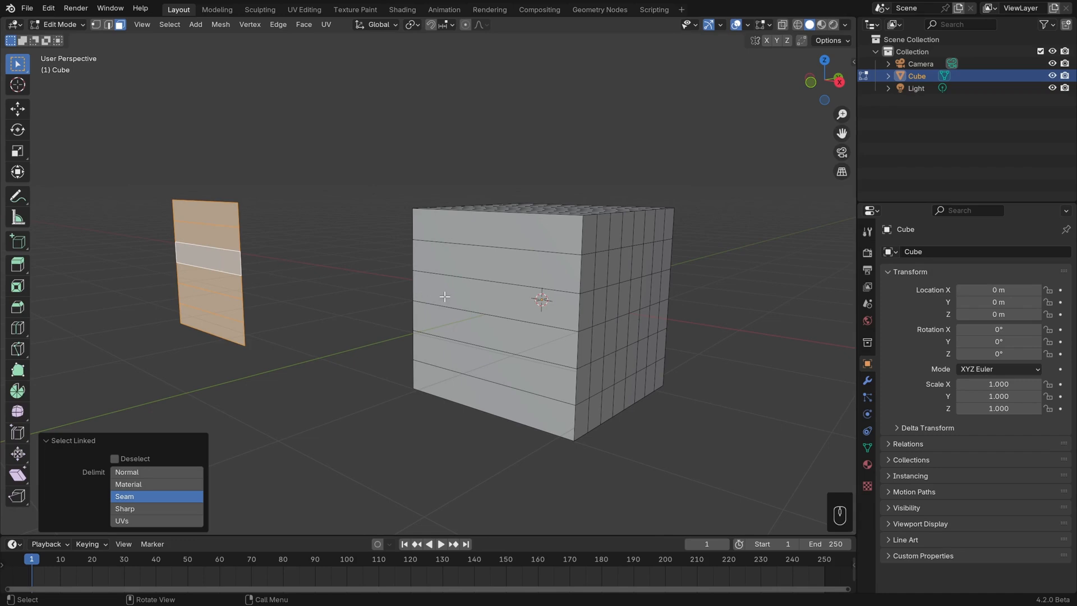
key(l)
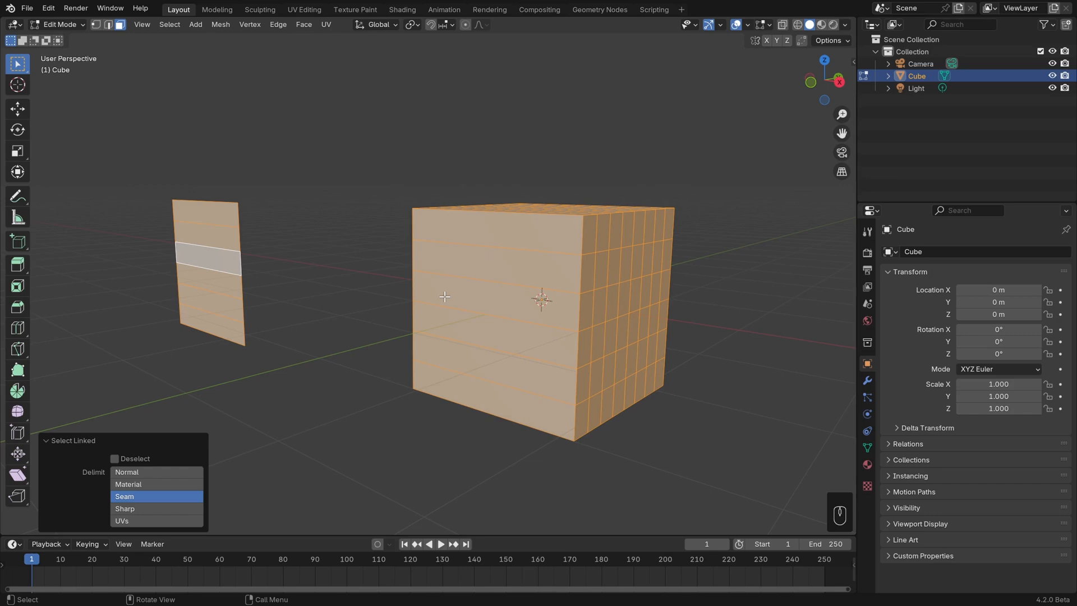
Select the third strip on both the cube and the detached panel, extend both to all linked geometry, and clear the selection
click(492, 301)
shift+click(208, 258)
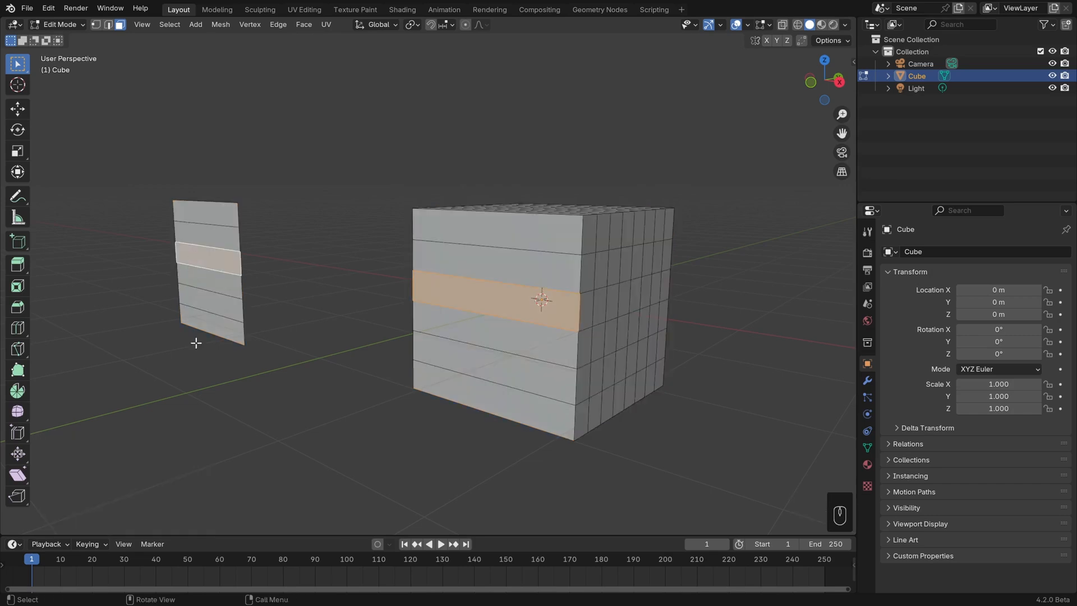
scroll(375, 399, down, 3)
shift+middle_drag(560, 394, 488, 417)
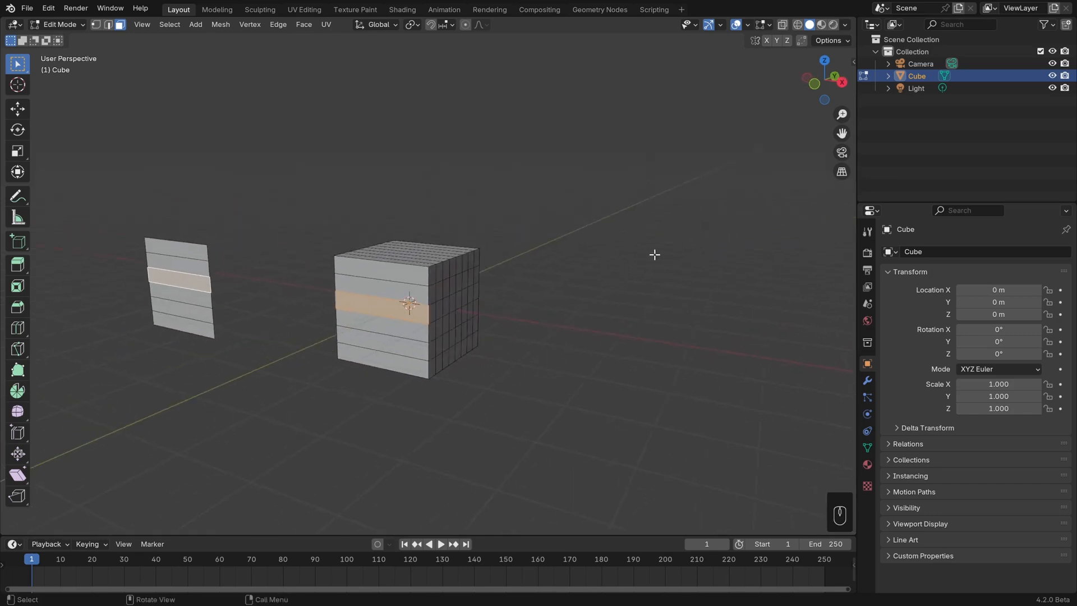
key(ctrl)
key(ctrl+l)
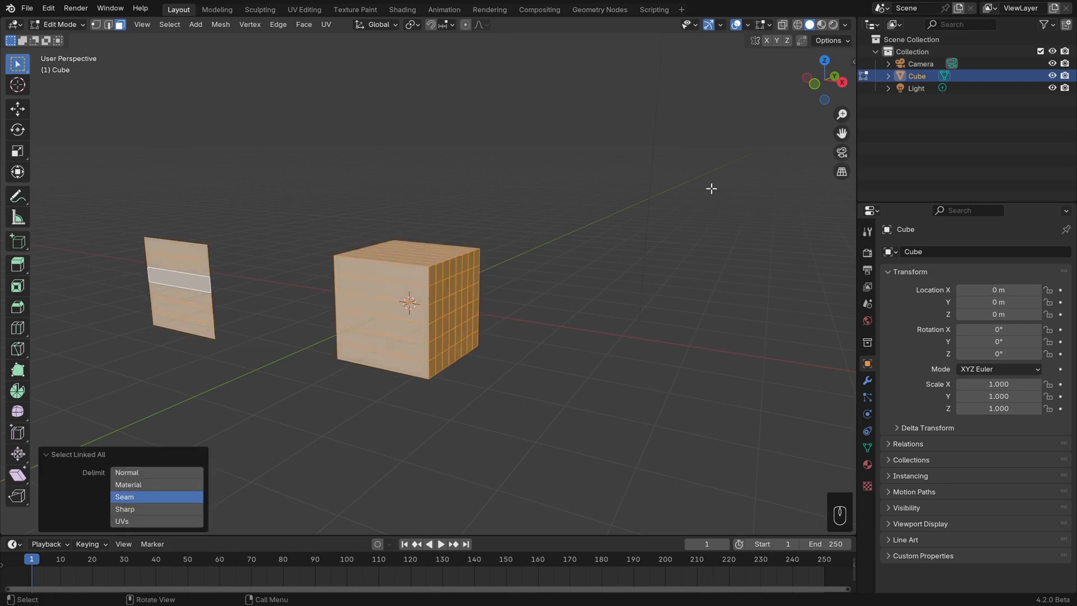
click(711, 188)
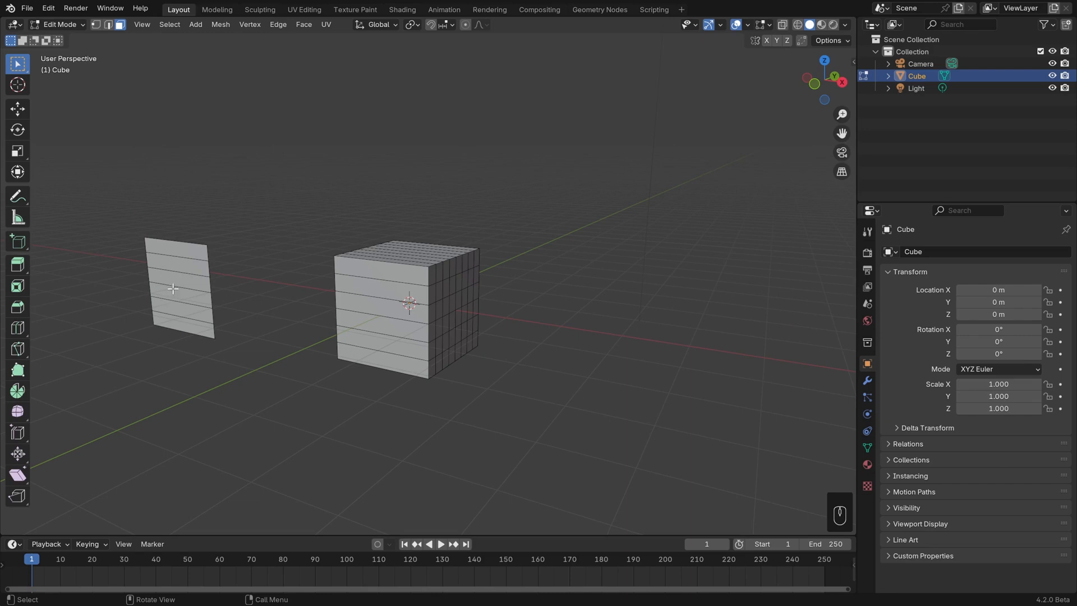
Select the detached panel as linked geometry and delete it
key(l)
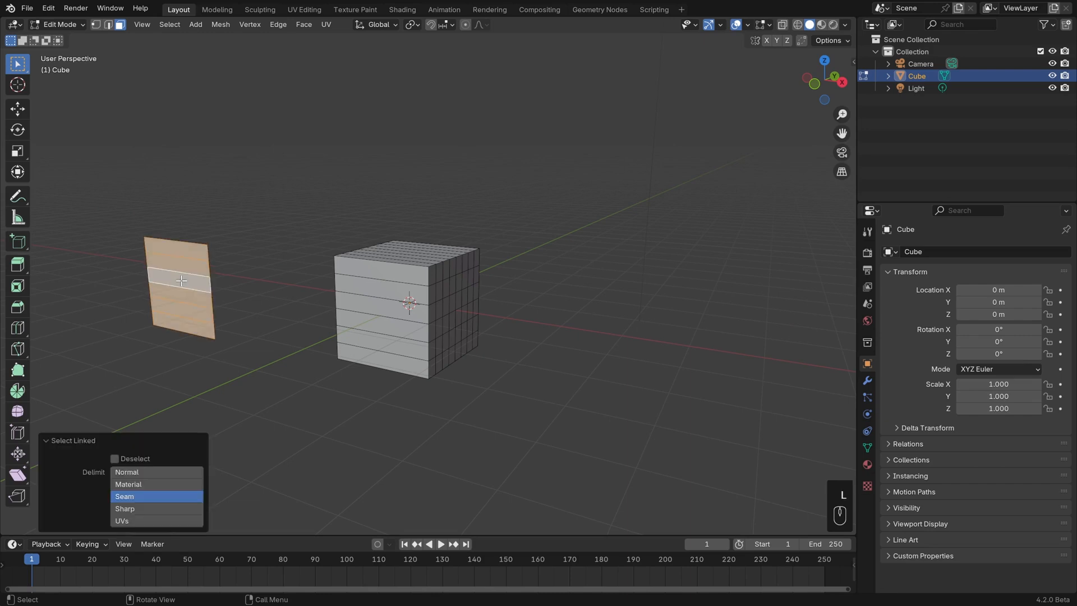
key(Delete)
click(181, 281)
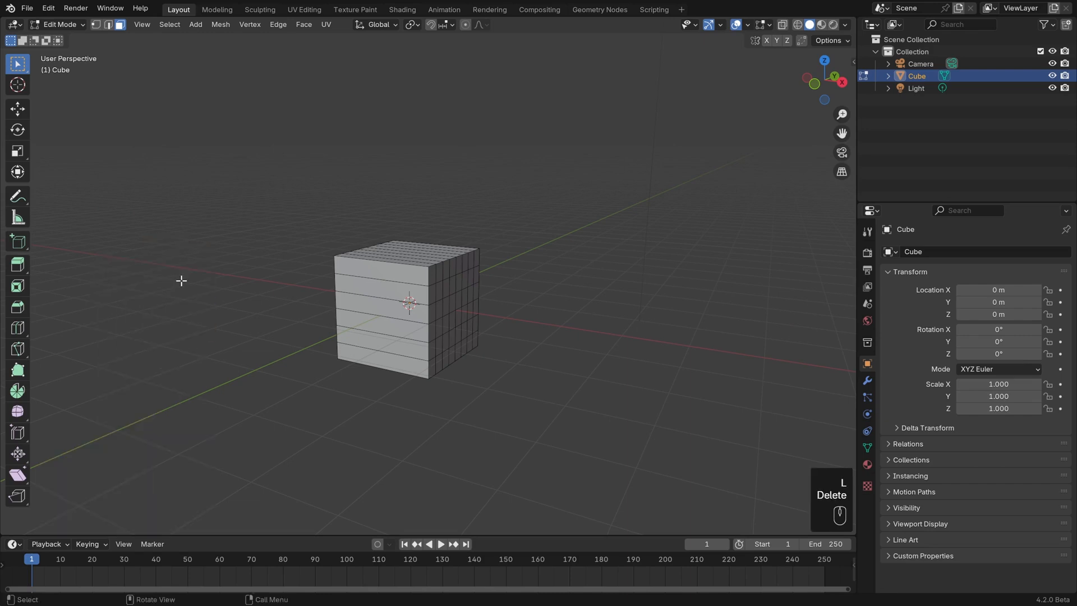
In vertex mode, select the gridded side's upper near corner and lower far corner, and connect them with Shortest Path selection
scroll(485, 397, up, 3)
middle_drag(551, 385, 533, 375)
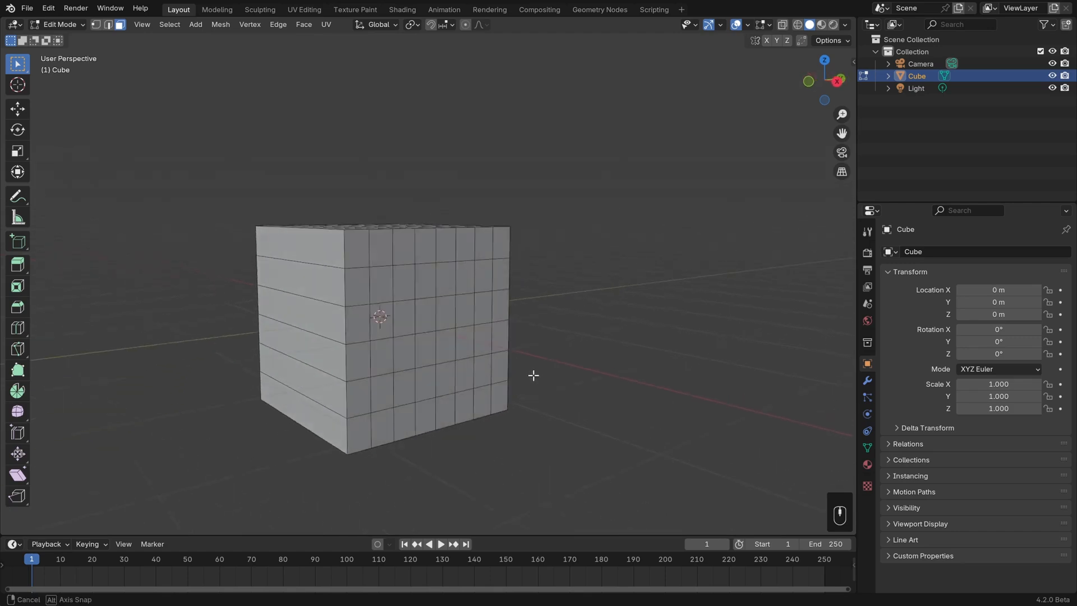
scroll(533, 377, up, 3)
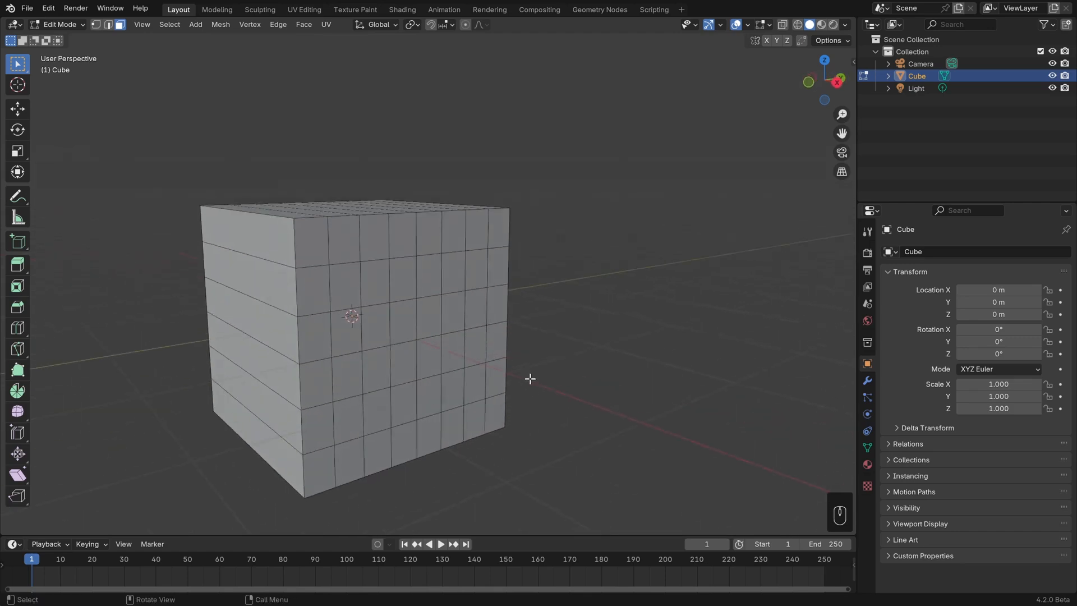
key(1)
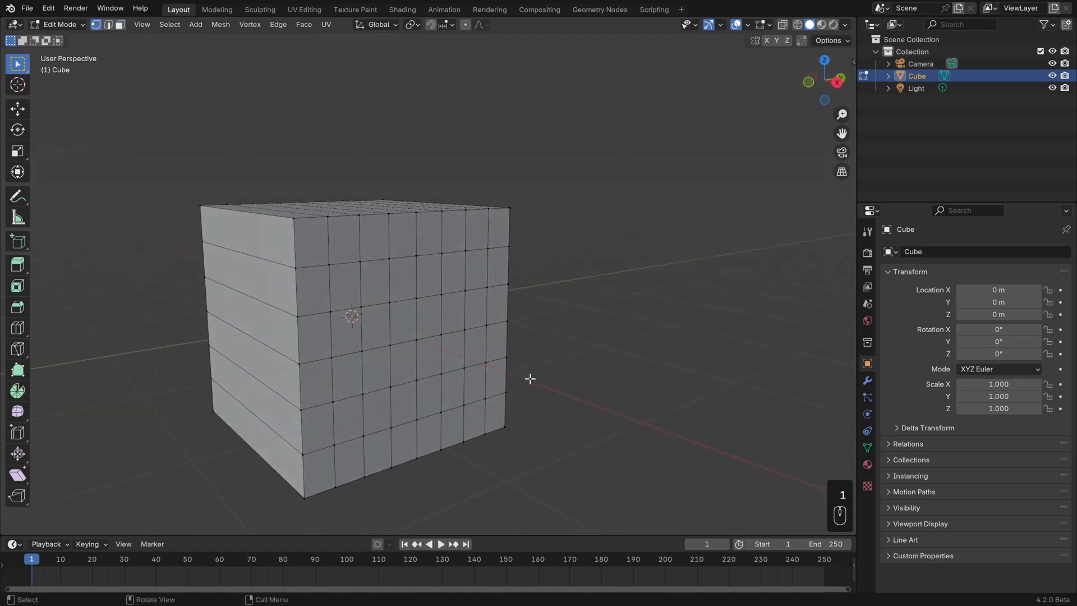
click(294, 217)
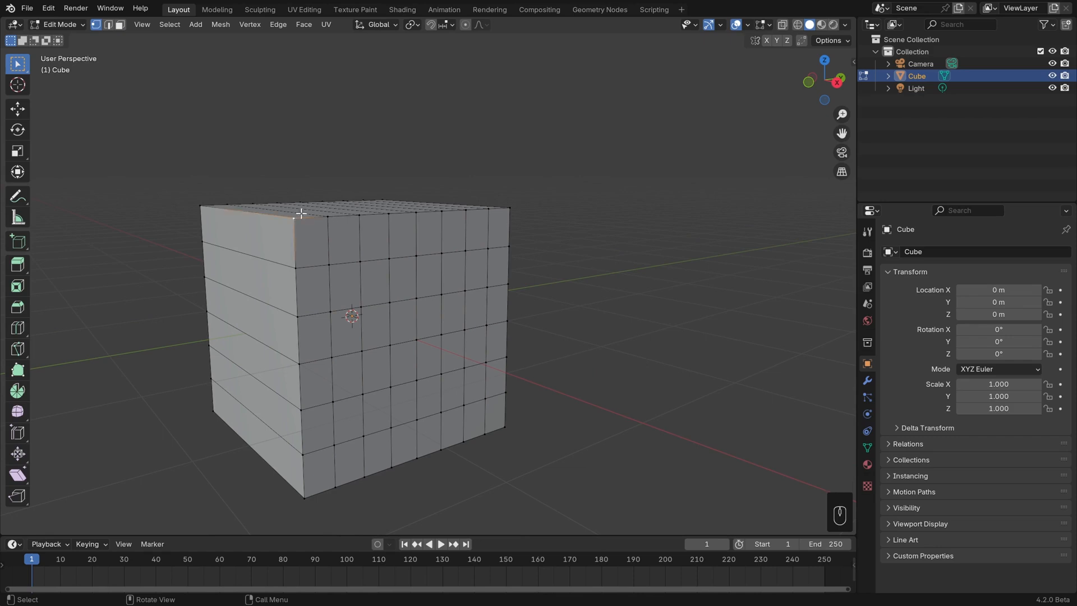
shift+click(508, 427)
click(178, 25)
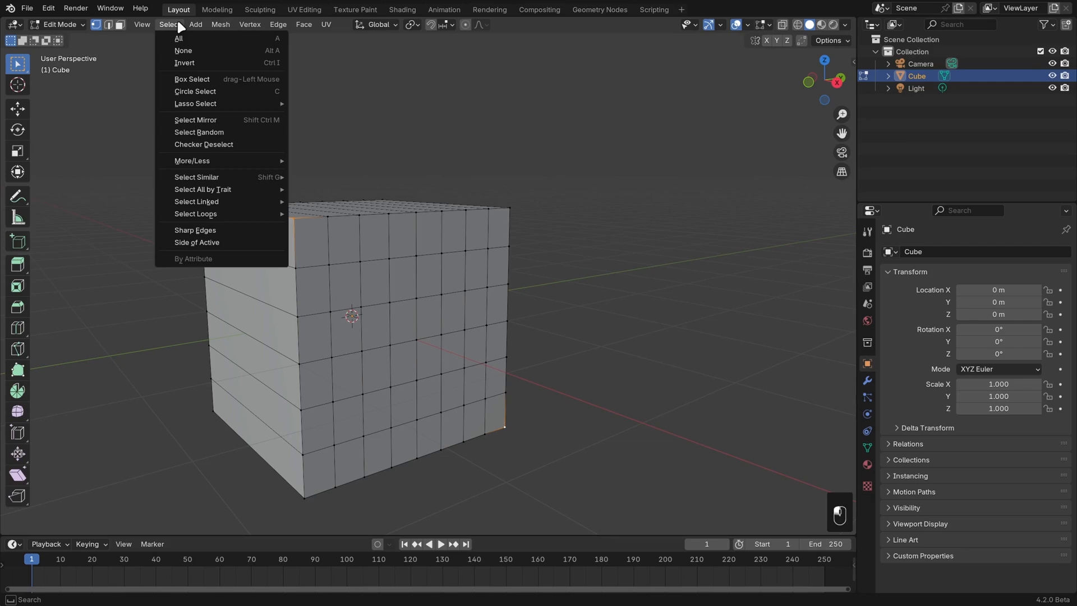
mouse_move(195, 204)
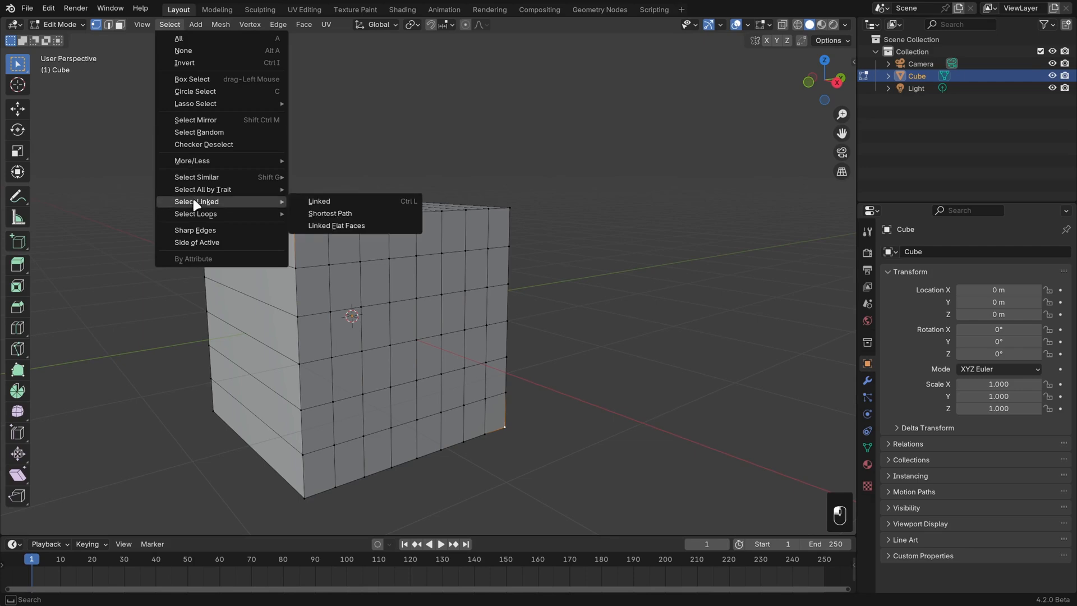
click(351, 215)
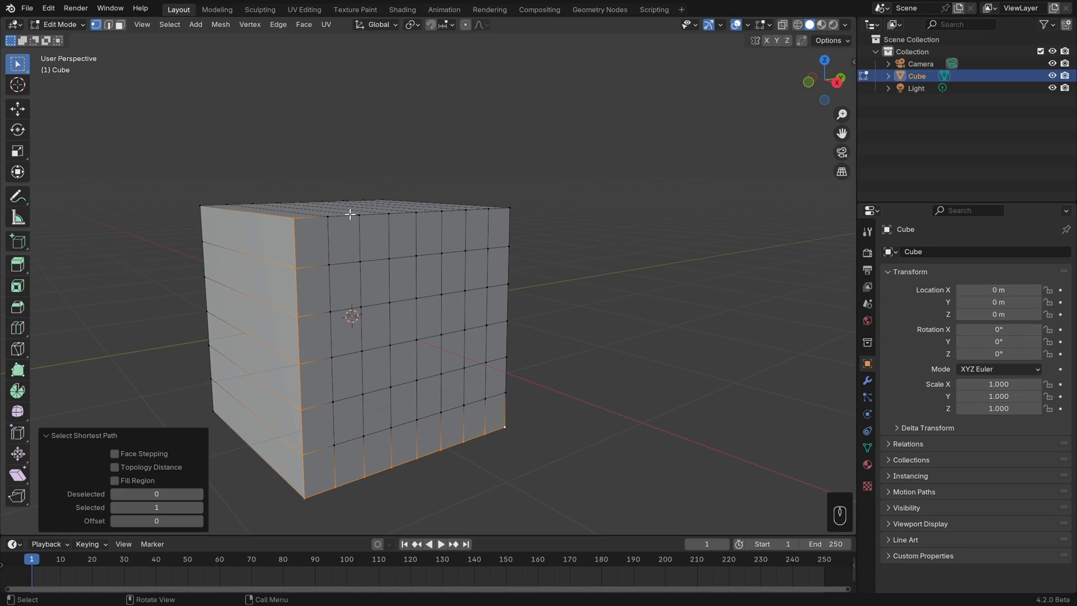
Select the third vertex along the gridded side's top edge, and replace it with the vertical edge loop through that vertex
middle_drag(391, 241, 387, 243)
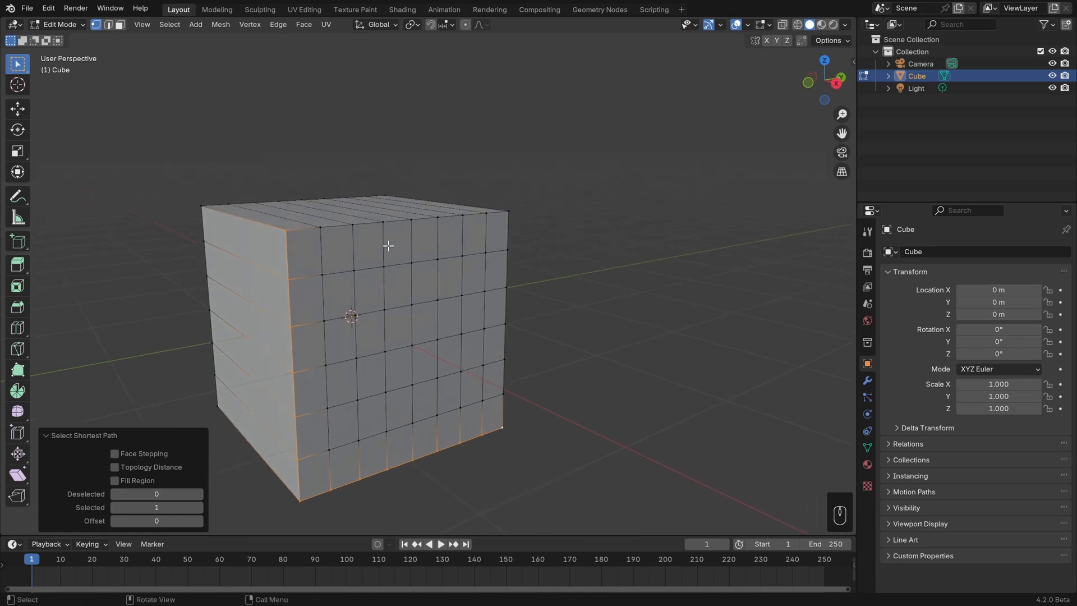
click(353, 225)
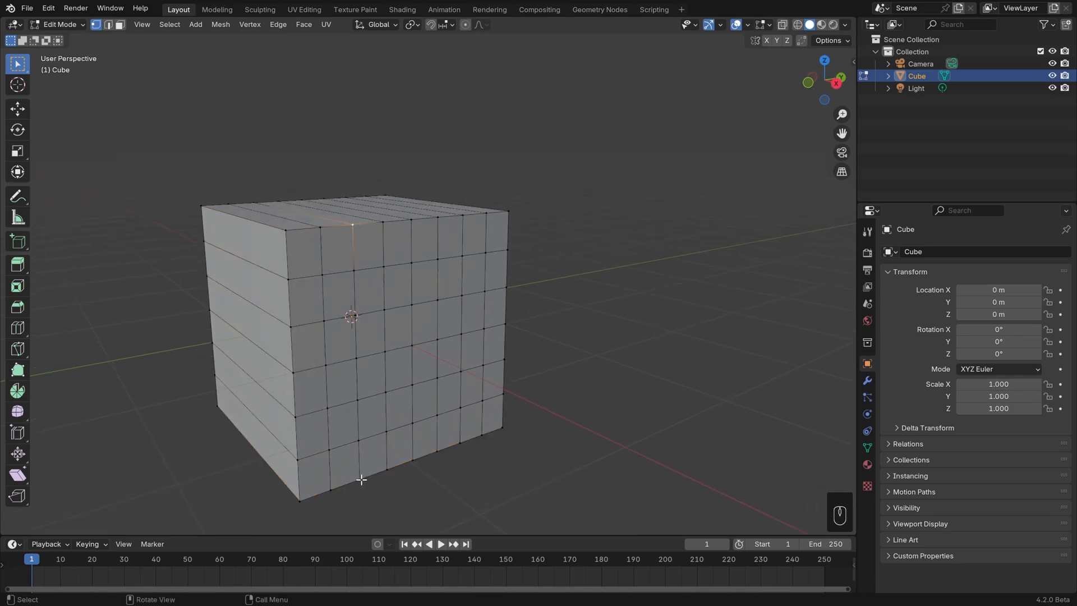
alt+click(356, 289)
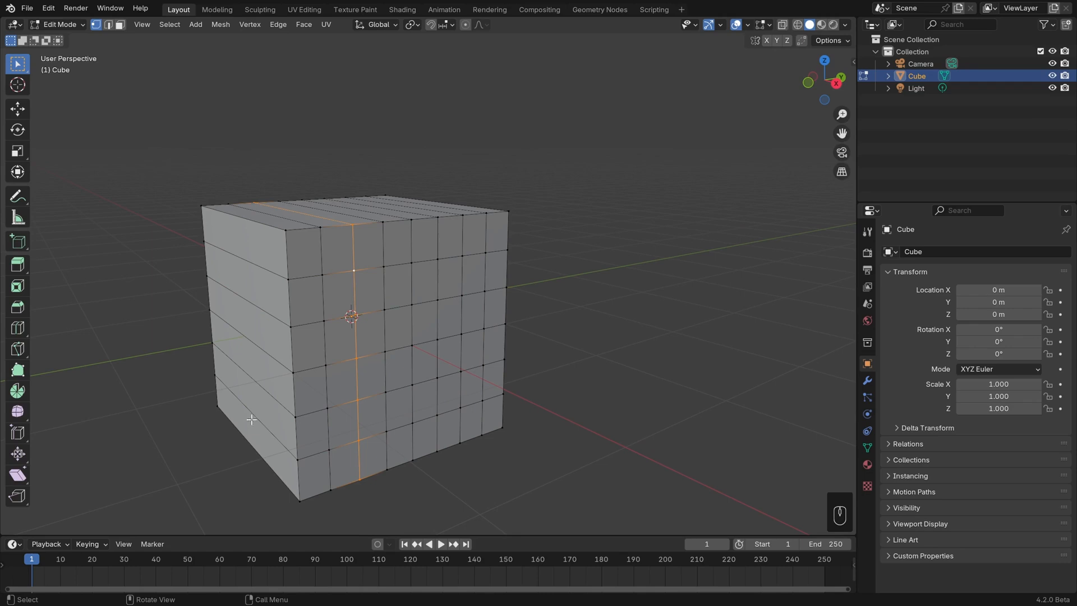
Build a chained shortest-path vertex selection from the gridded side's third top vertex, down to the bottom edge and back up to the top edge
click(352, 224)
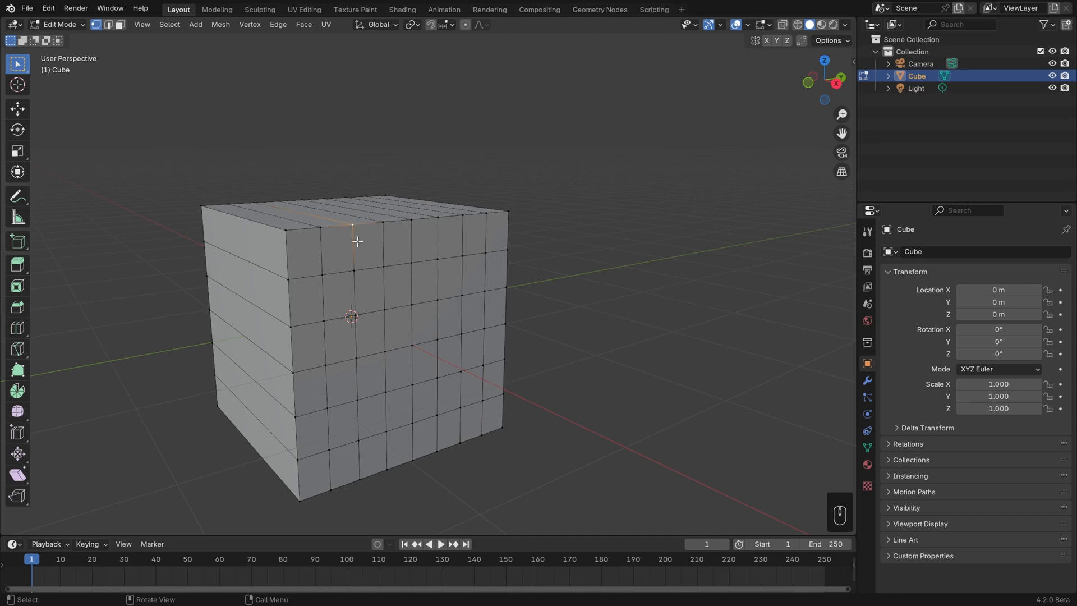
ctrl+click(360, 478)
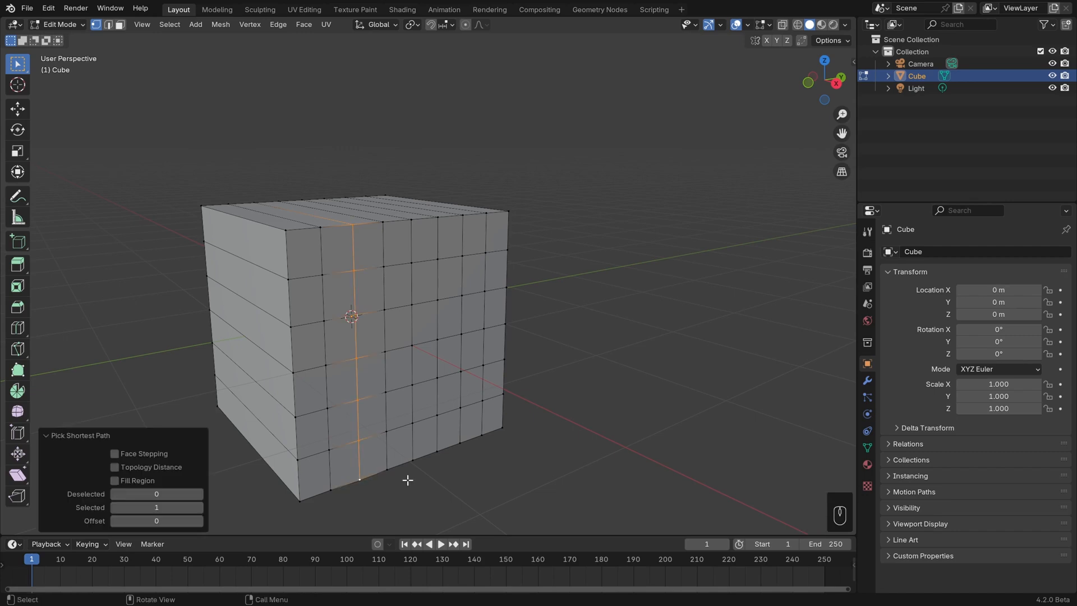
mouse_move(424, 431)
middle_down()
mouse_move(428, 353)
mouse_move(439, 436)
mouse_move(428, 431)
middle_up()
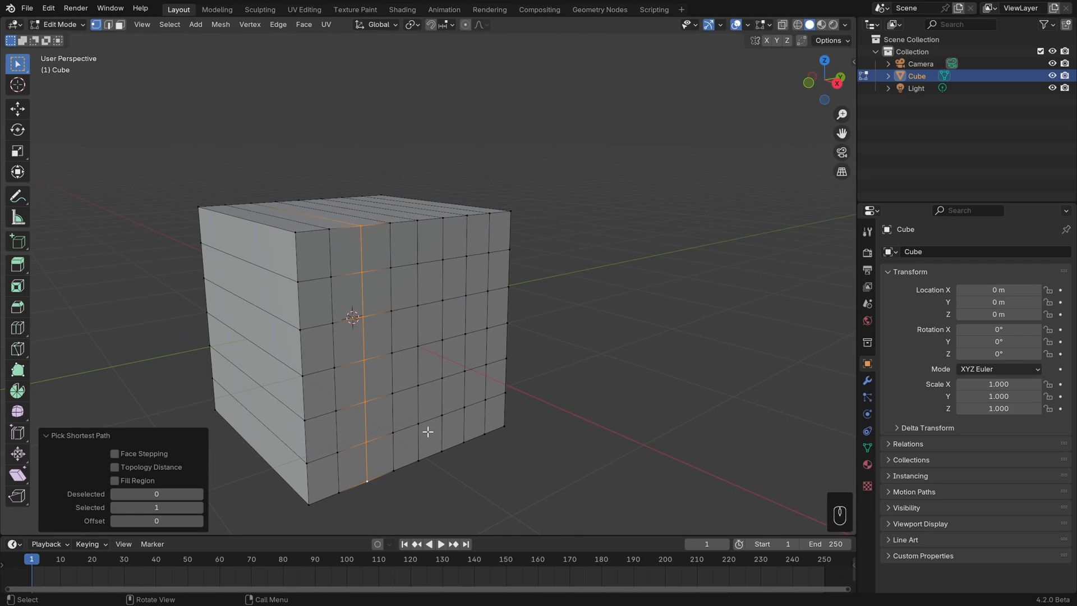
ctrl+click(442, 452)
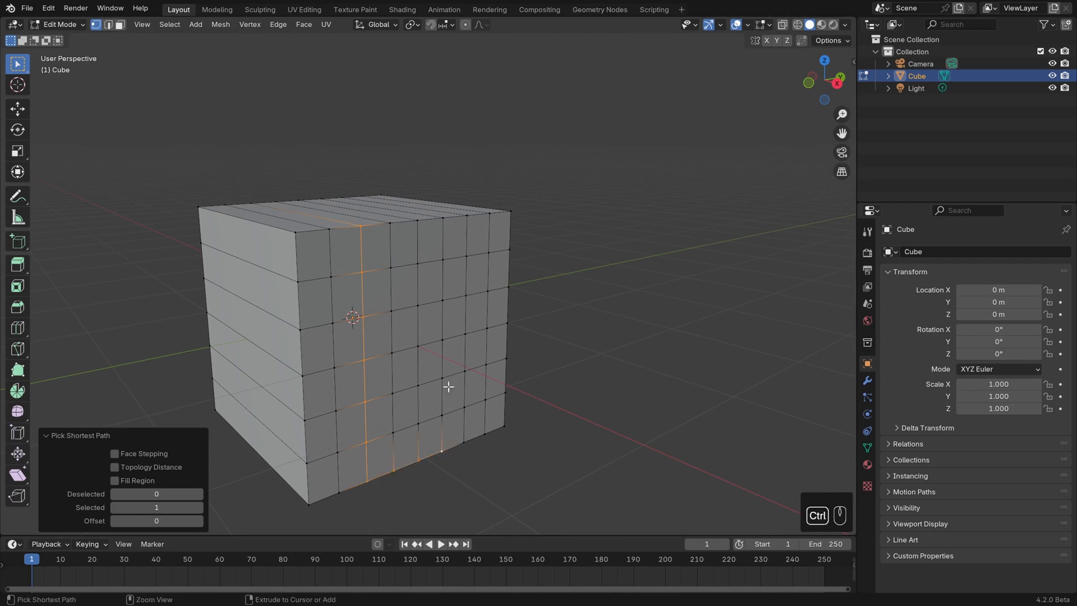
ctrl+click(442, 339)
ctrl+click(487, 290)
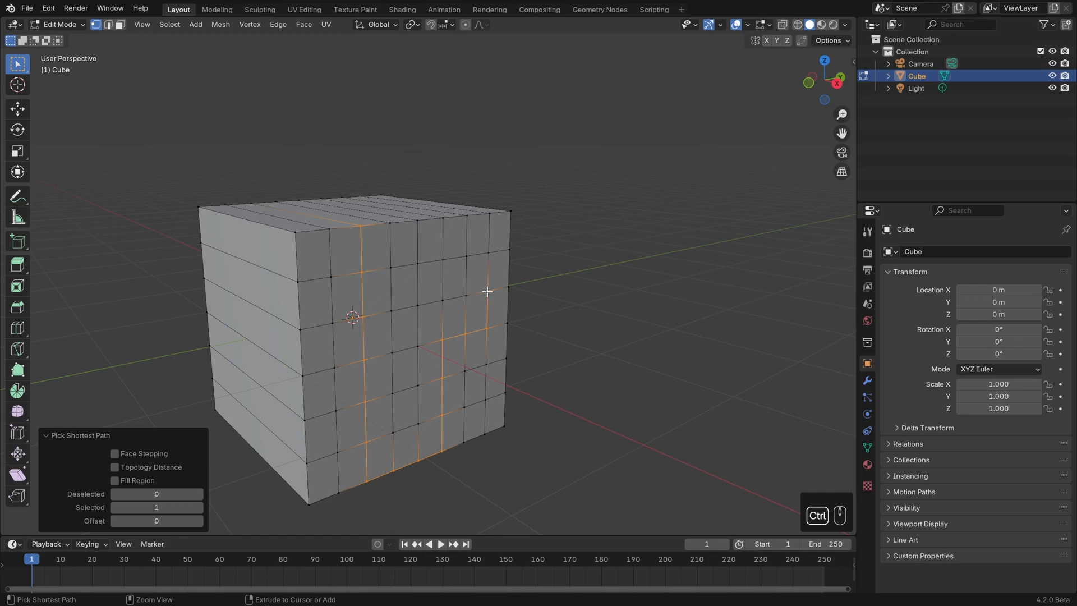
ctrl+click(489, 253)
ctrl+click(416, 226)
Deselect everything and box-select all vertices of the cube's gridded side
key(alt+a)
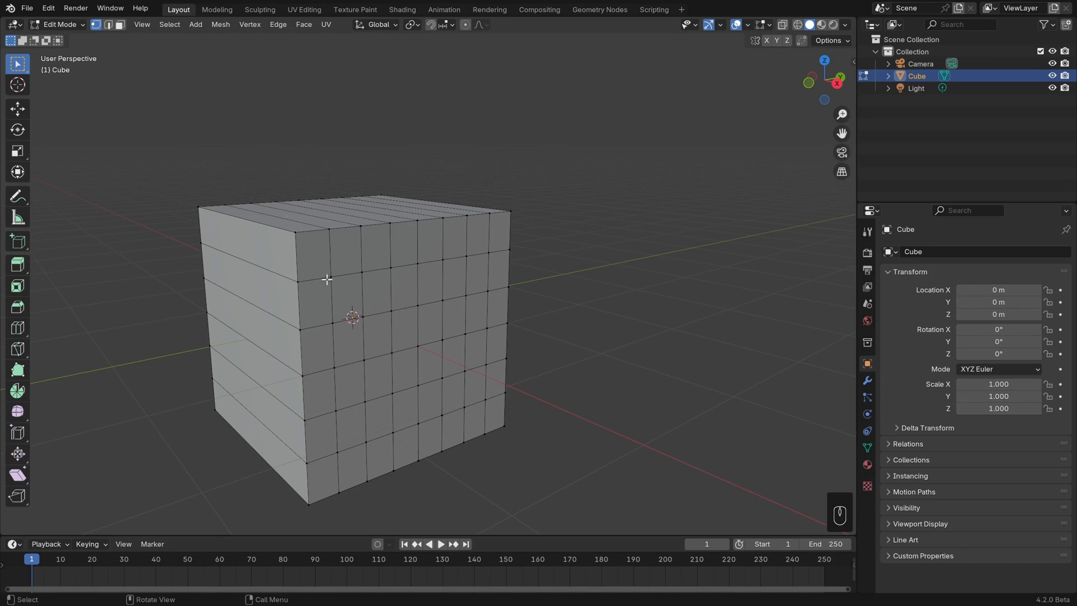
middle_drag(542, 352, 558, 375)
key(b)
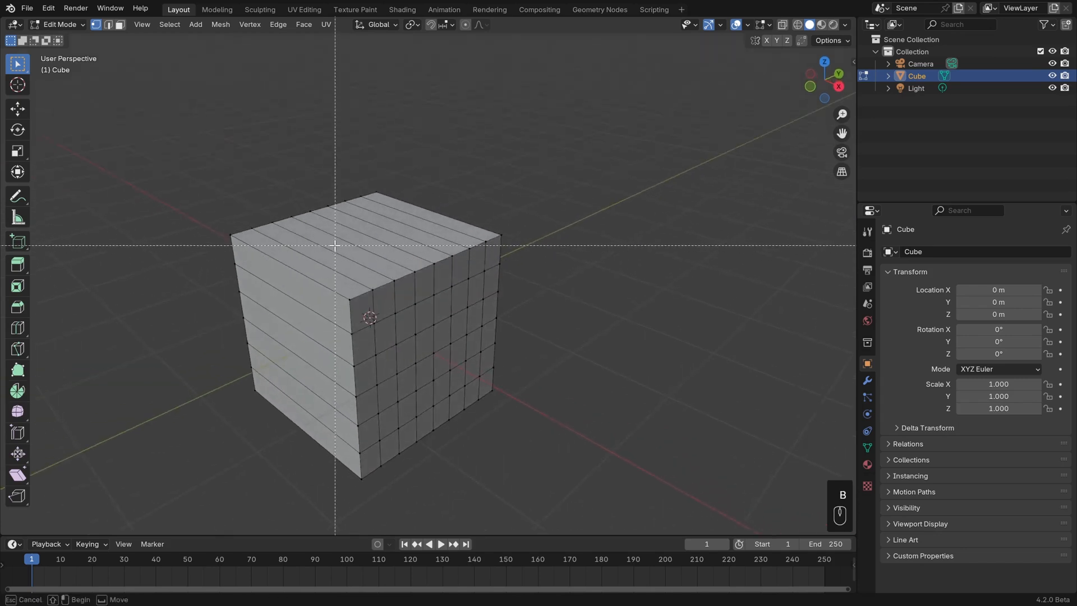
drag(331, 227, 632, 506)
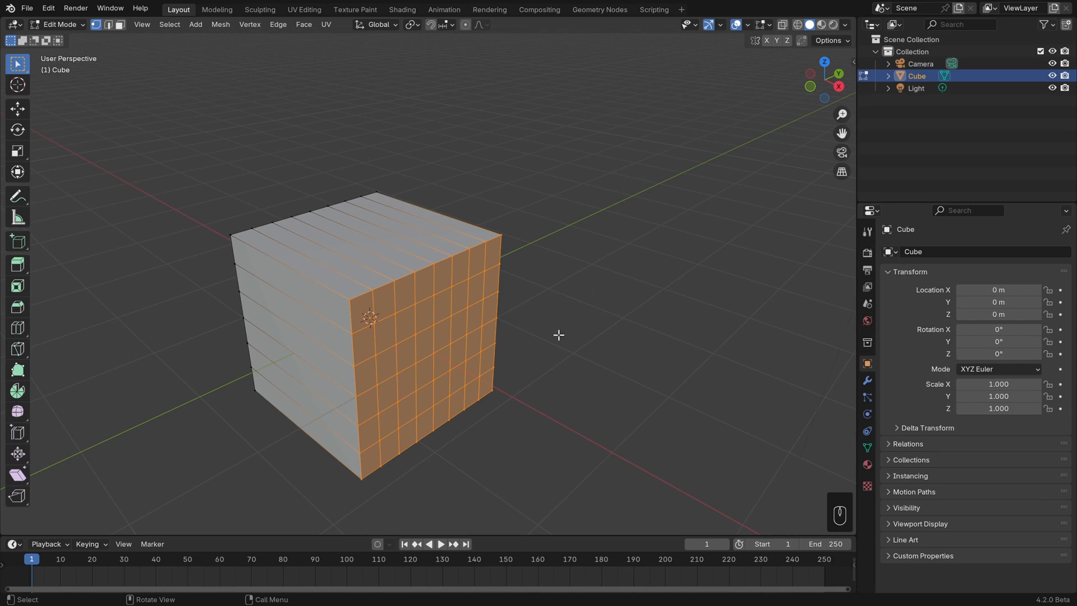
Switch to face mode and apply Checker Deselect to the selected faces of the cube's gridded side
middle_drag(584, 332, 570, 318)
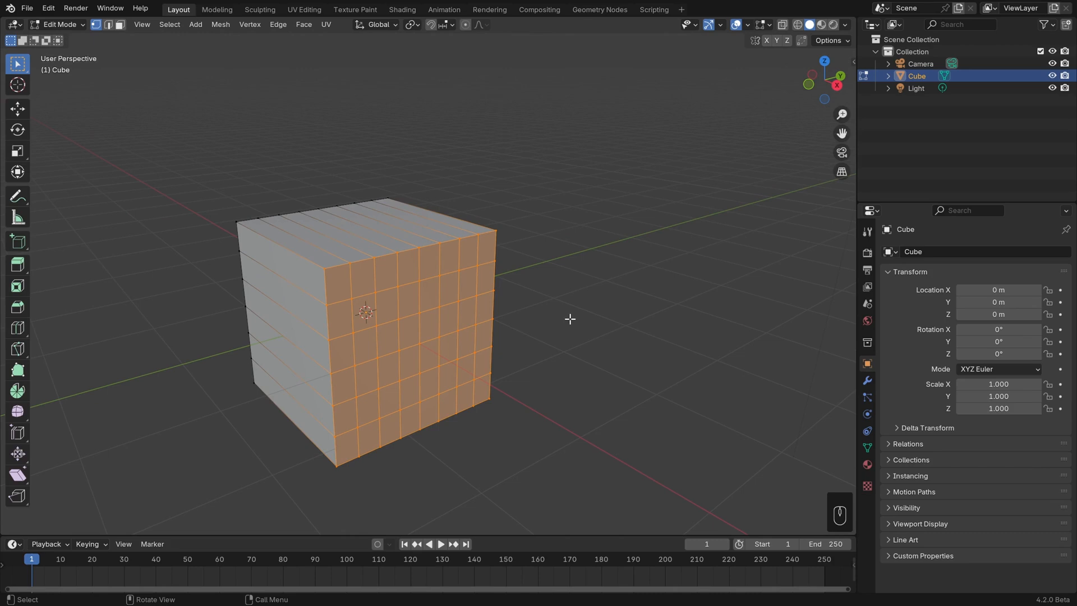
key(3)
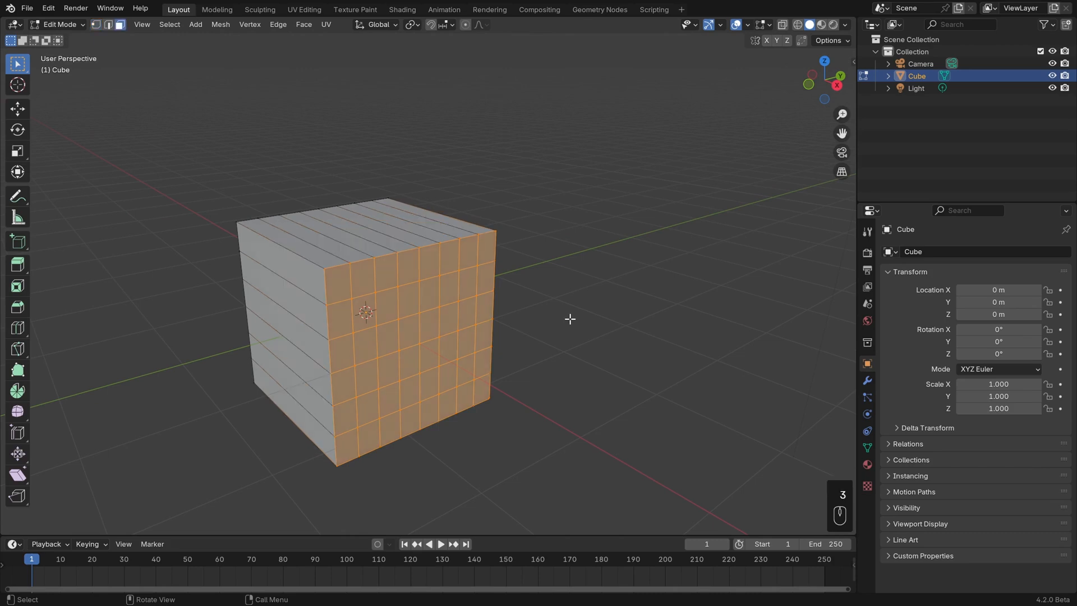
click(170, 24)
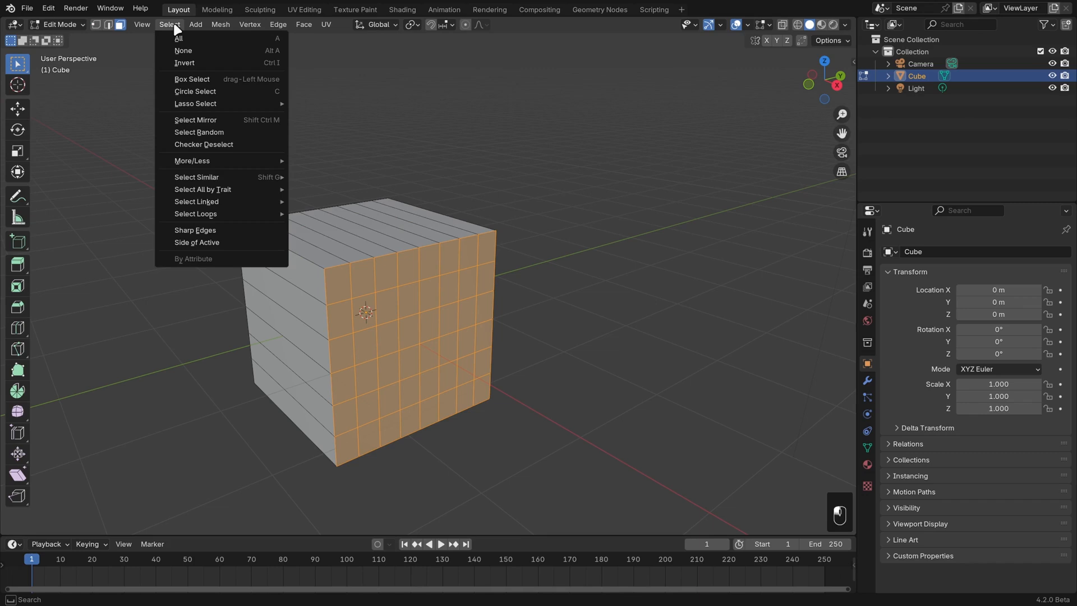
click(229, 145)
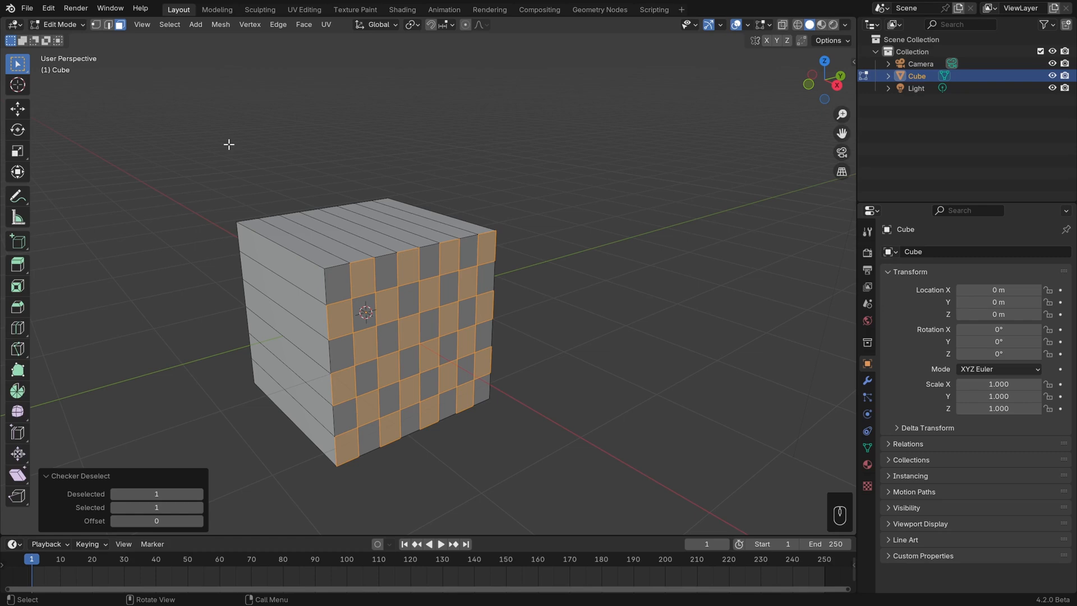
Try a Deselected value of 3 for the Checker Deselect pattern, and return it to 1
click(200, 494)
click(200, 494)
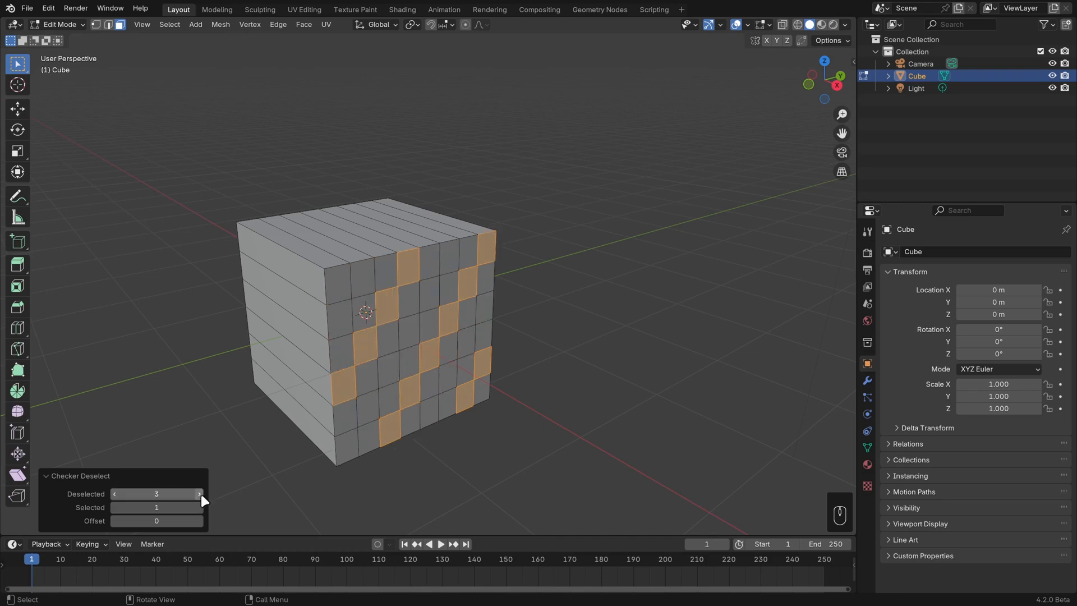
click(114, 494)
click(115, 494)
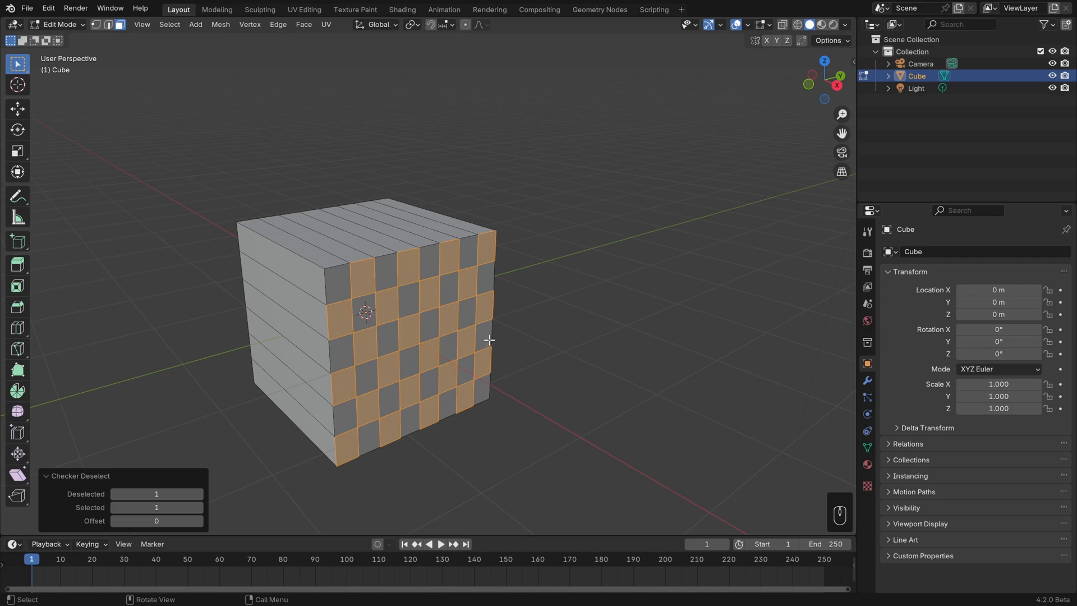
Select the gridded side's third row of faces as a shortest path, and apply Checker Deselect with Deselected 2 and Offset 2
click(486, 308)
ctrl+click(339, 354)
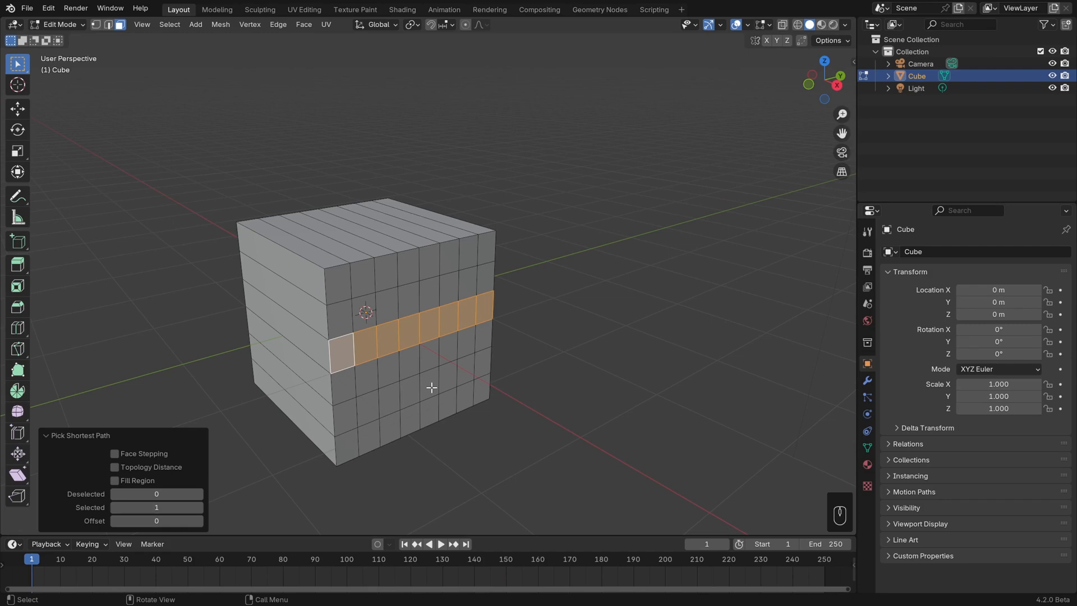
click(161, 24)
click(219, 143)
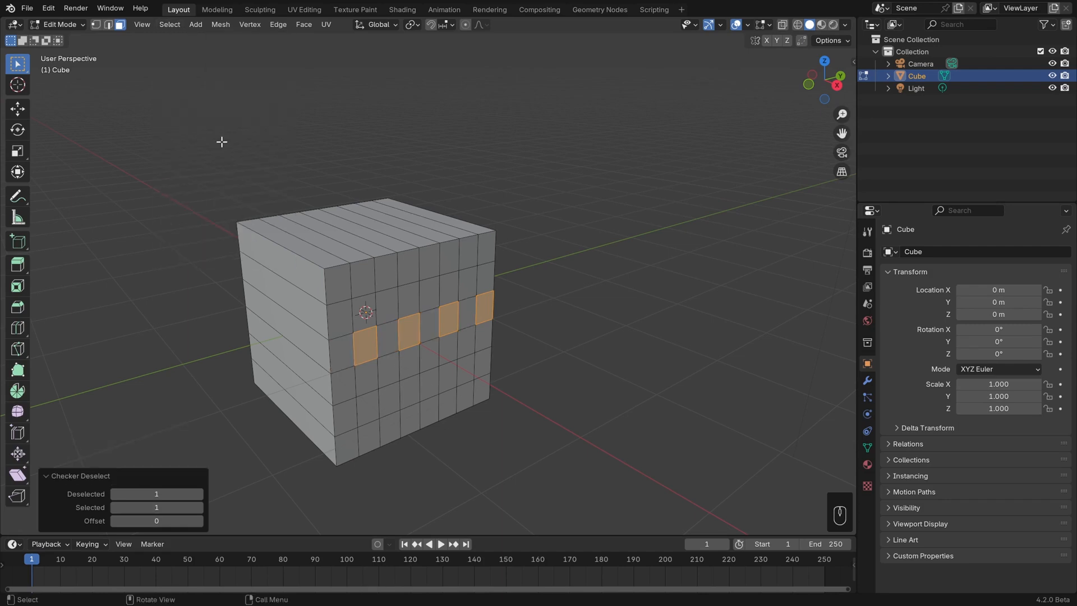
click(199, 494)
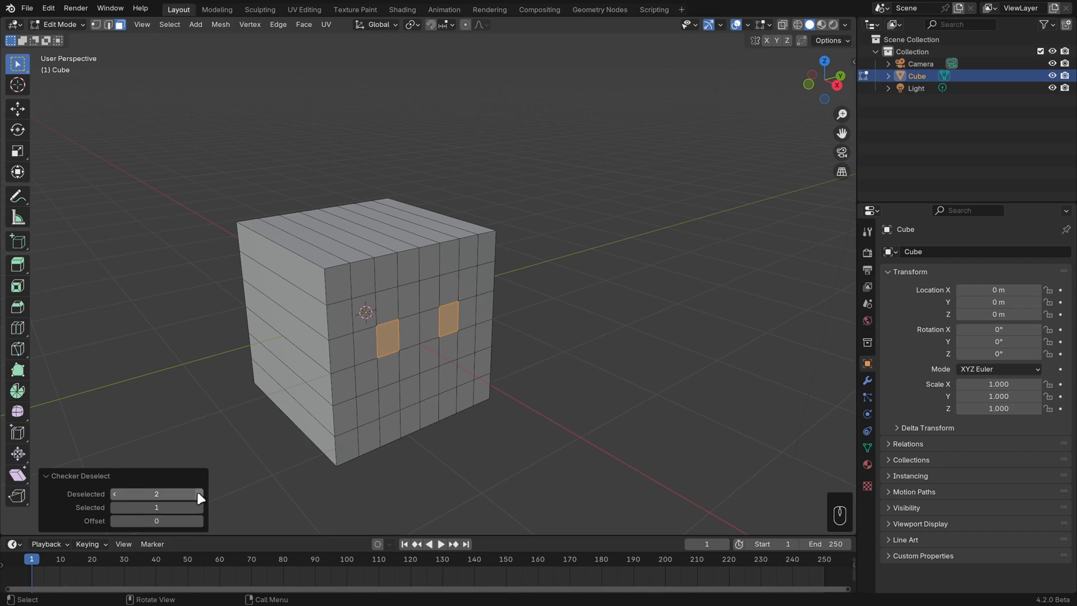
click(200, 520)
click(199, 520)
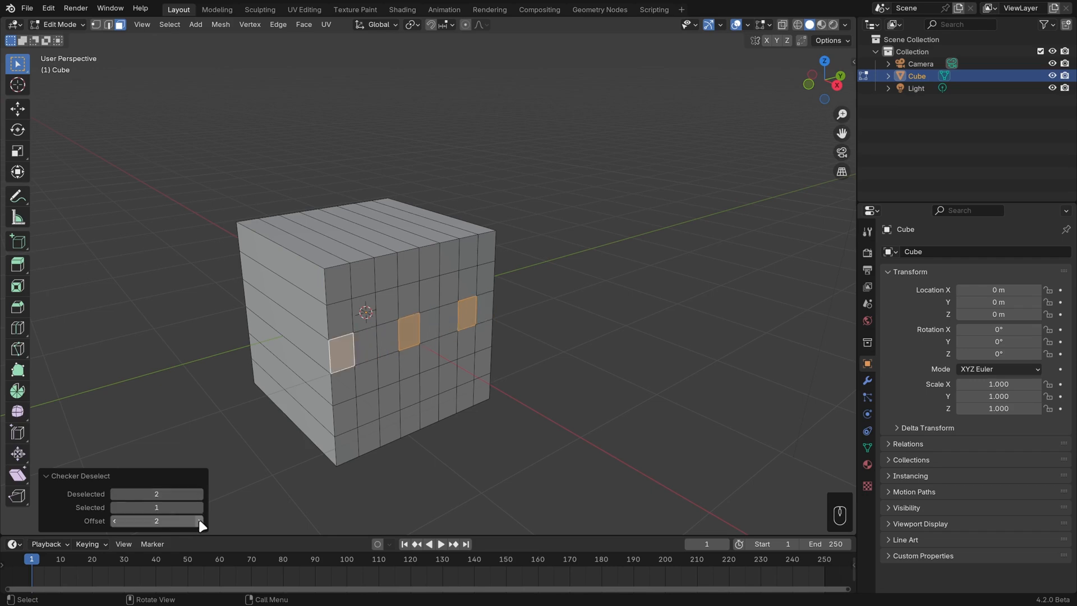
Extrude the checker-selected faces outward about 0.088 m, and undo both the extrusion and the checker deselection
key(e)
click(472, 398)
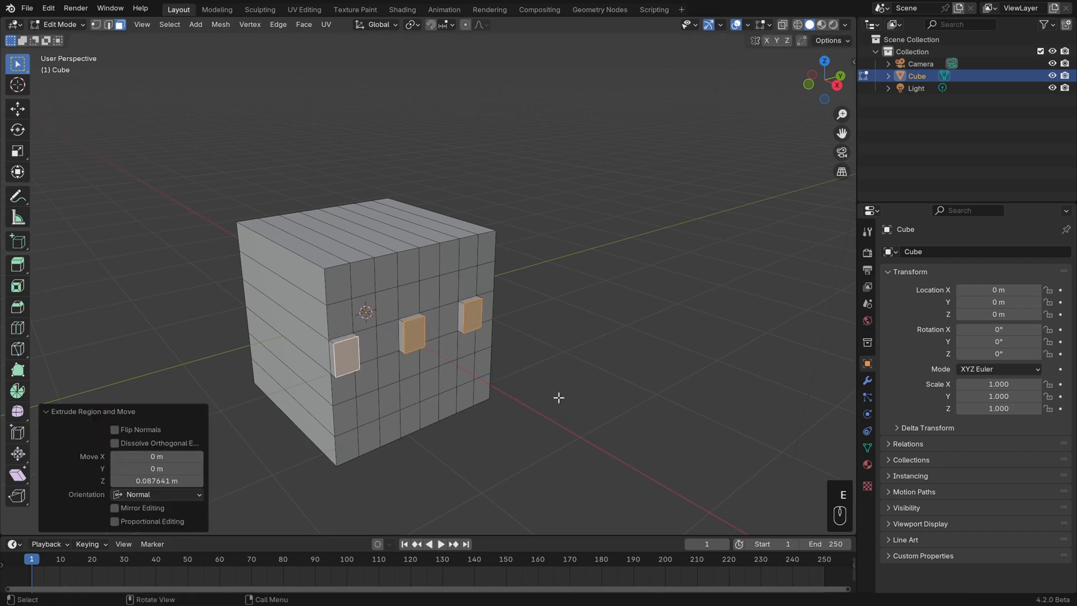
key(ctrl+z)
key(ctrl+z)
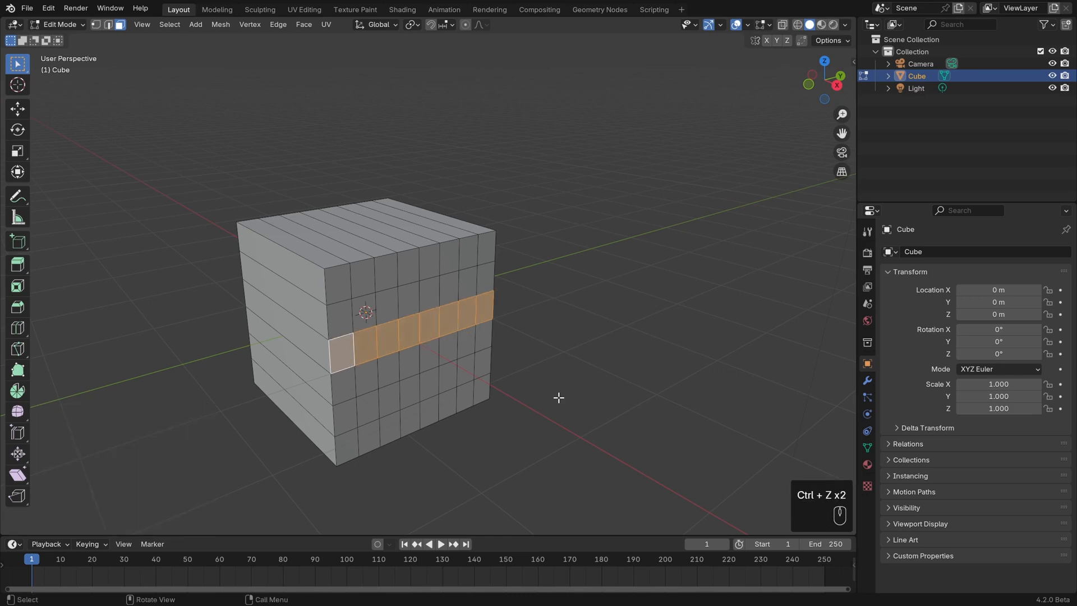
click(170, 24)
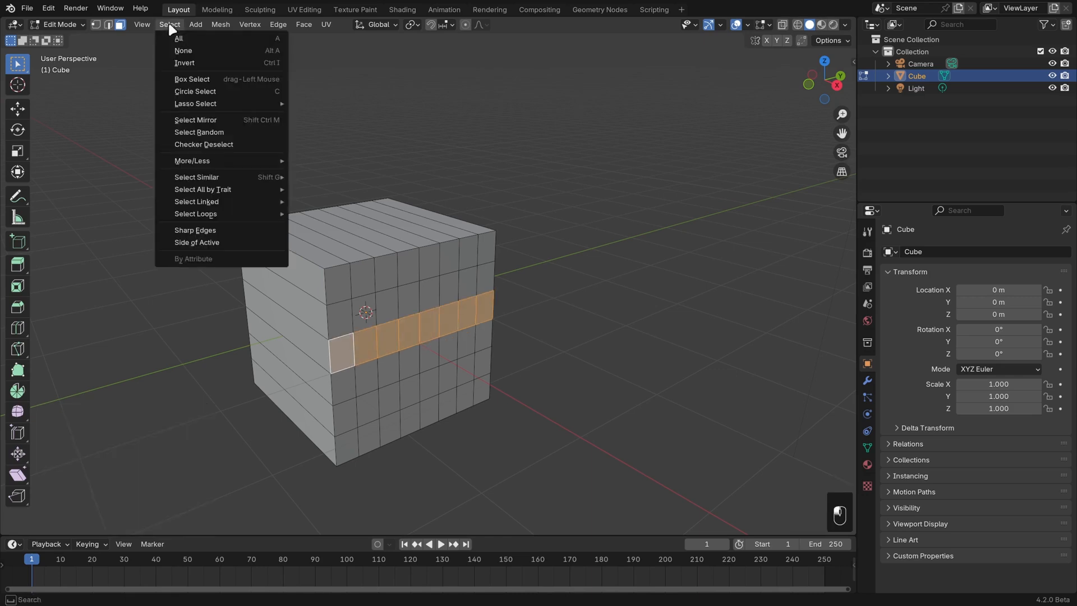
mouse_move(236, 192)
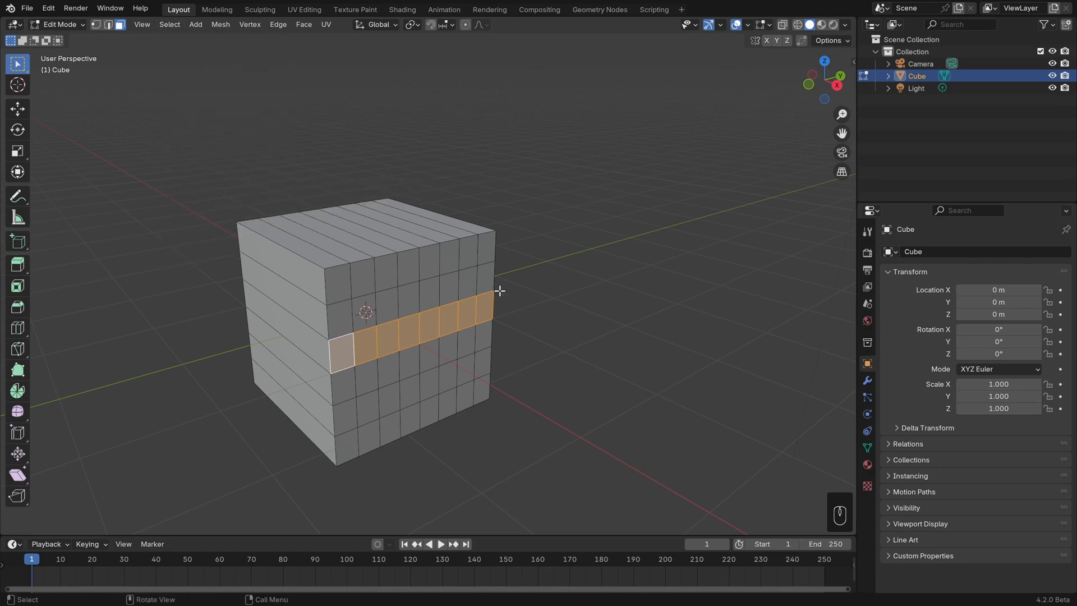
In vertex mode, duplicate the gridded side's upper far corner vertex six times, scattering the loose copies beside the cube
key(1)
click(495, 230)
middle_drag(500, 230, 600, 291)
key(shift+d)
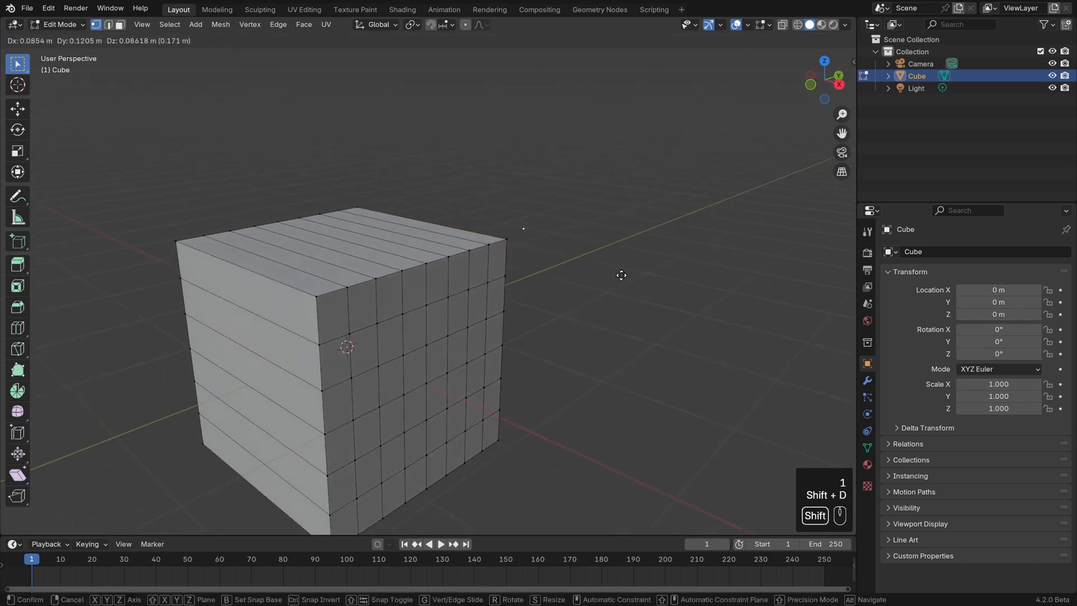
click(645, 268)
key(shift+d)
click(576, 222)
key(shift+d)
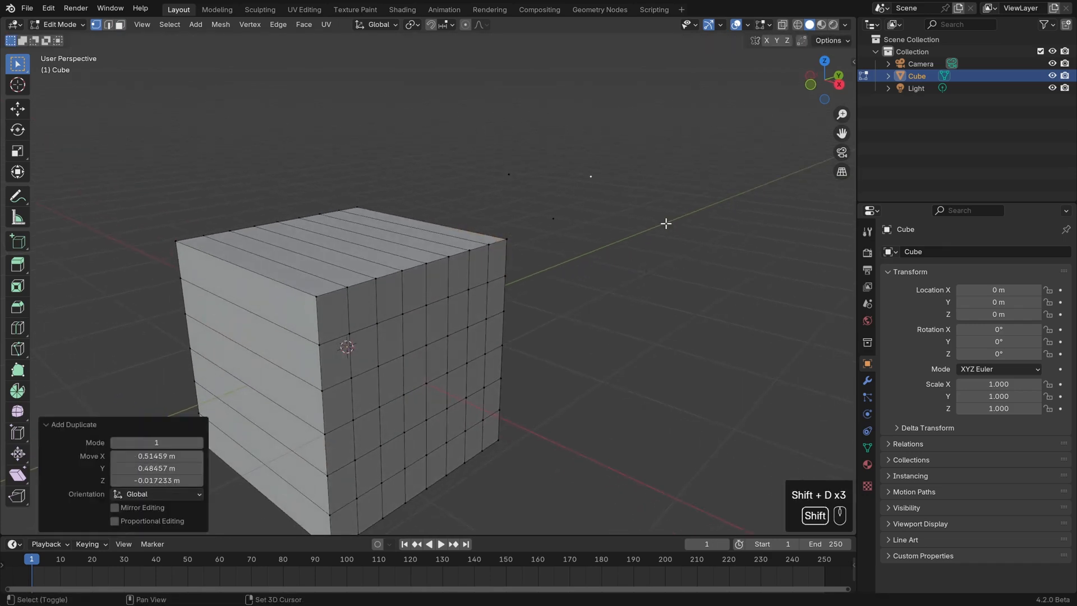
click(664, 223)
key(shift+d)
click(708, 345)
key(shift+d)
click(589, 372)
key(shift+d)
click(642, 267)
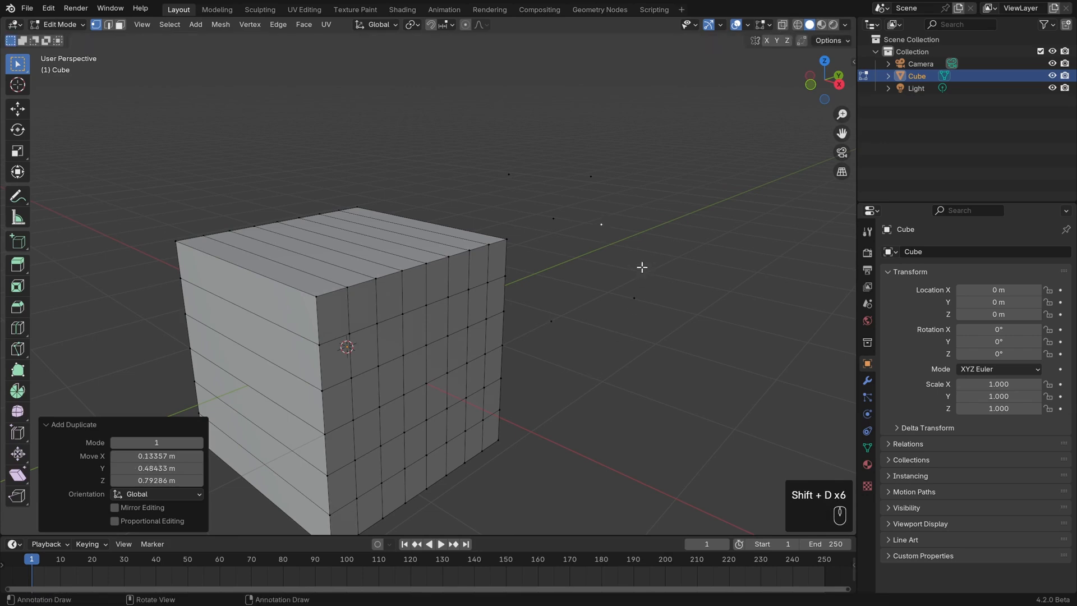
Select all loose geometry by trait and delete the stray vertices
middle_drag(727, 327, 709, 330)
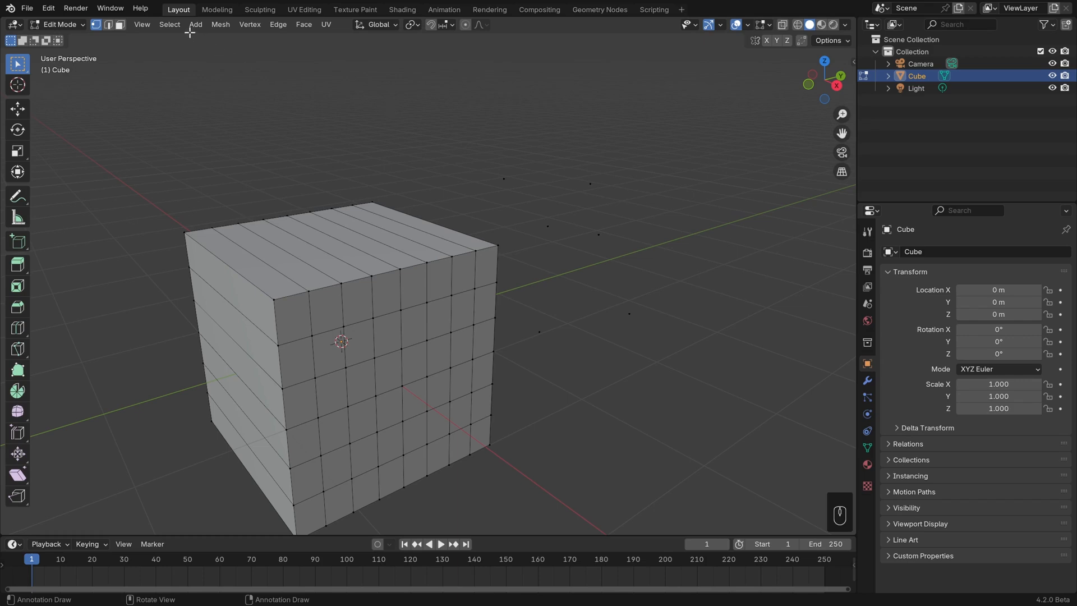
click(170, 24)
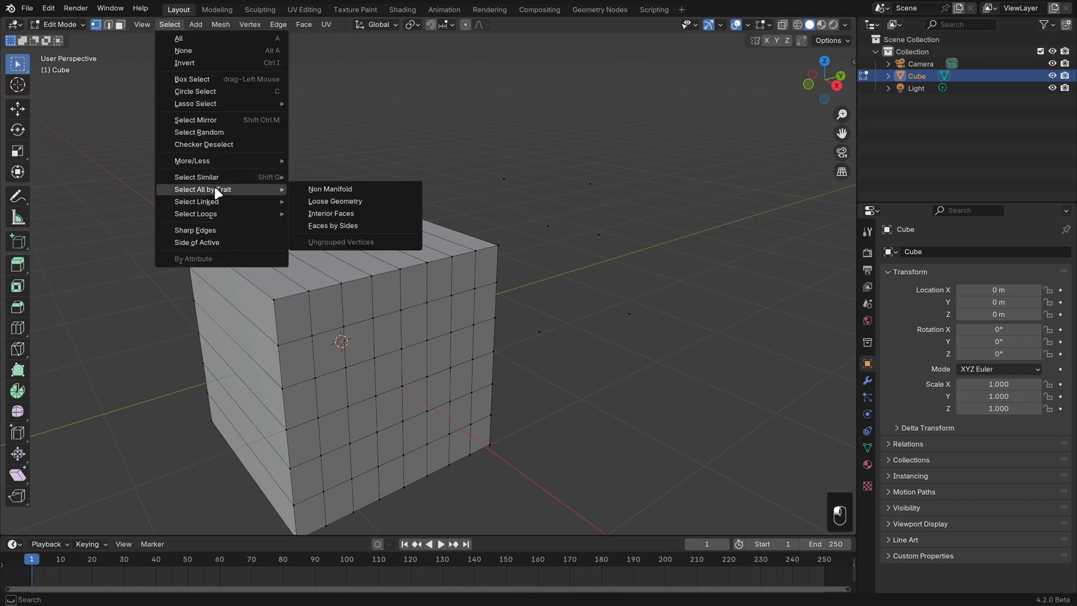
click(382, 200)
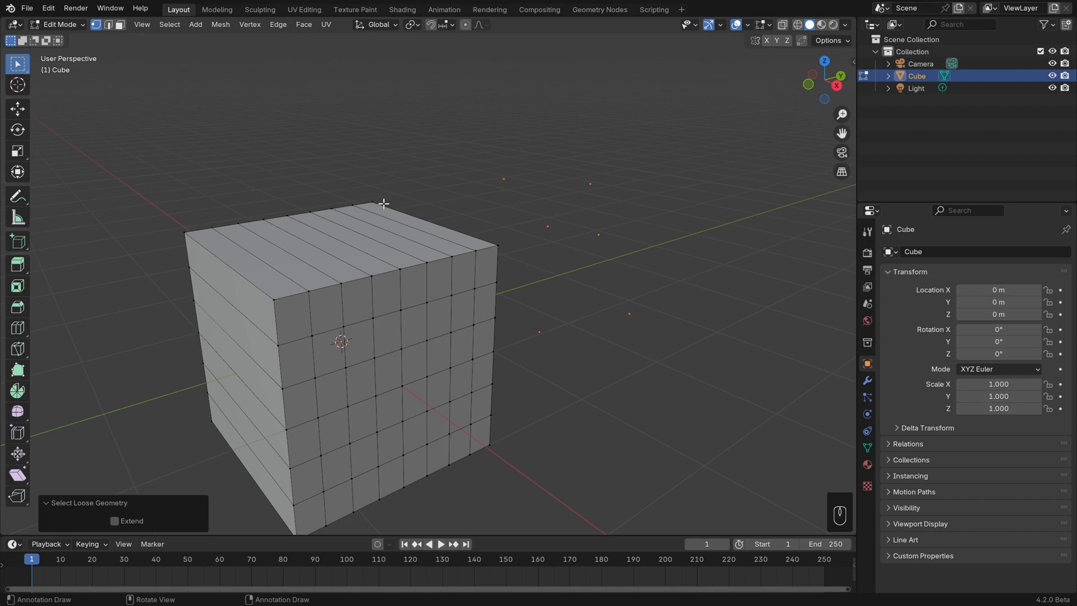
key(Delete)
click(383, 203)
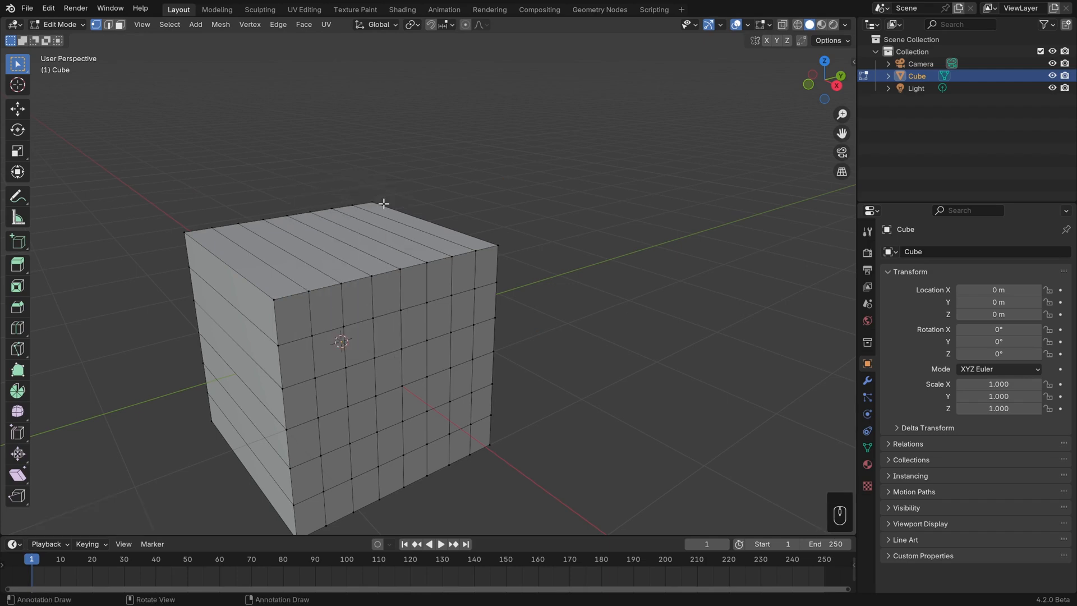
In face mode, select the third, fourth and fifth faces of the gridded side's top row and triangulate them
middle_drag(384, 203, 407, 280)
scroll(406, 279, up, 3)
key(3)
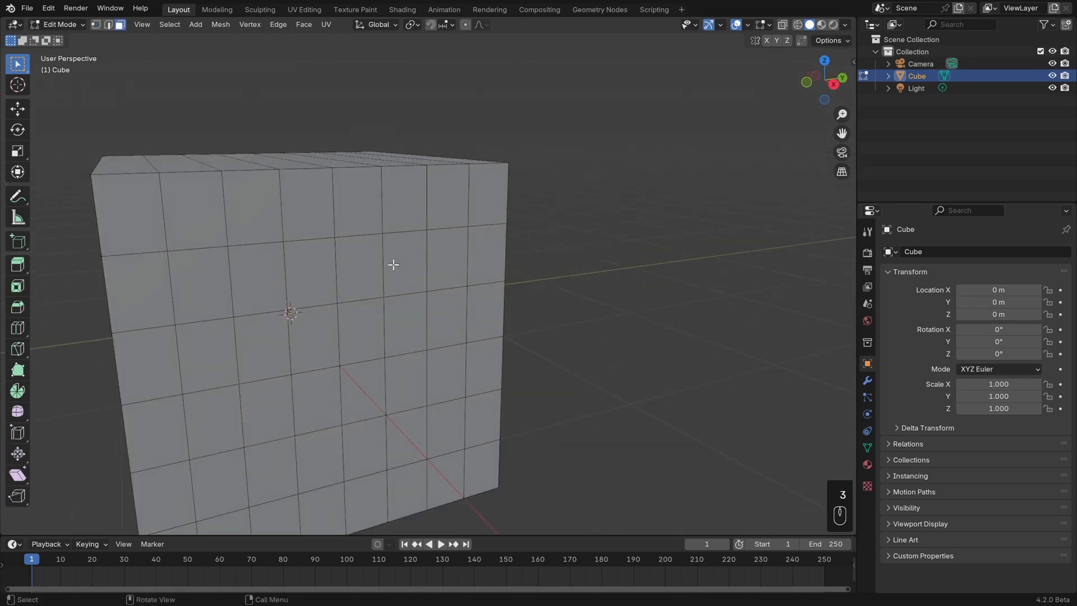
click(366, 207)
shift+click(315, 210)
shift+click(249, 214)
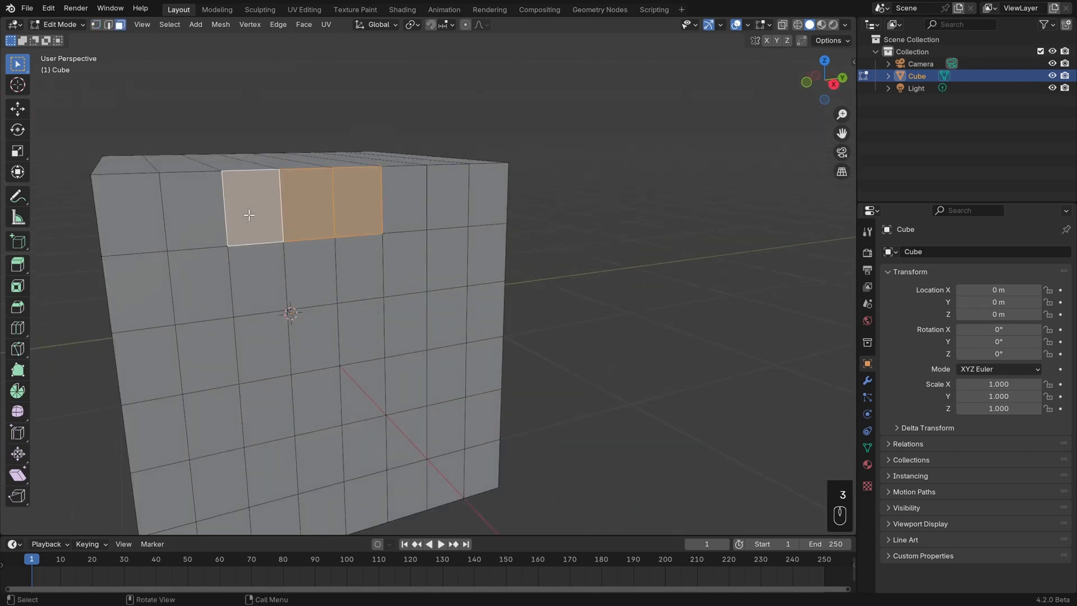
click(303, 25)
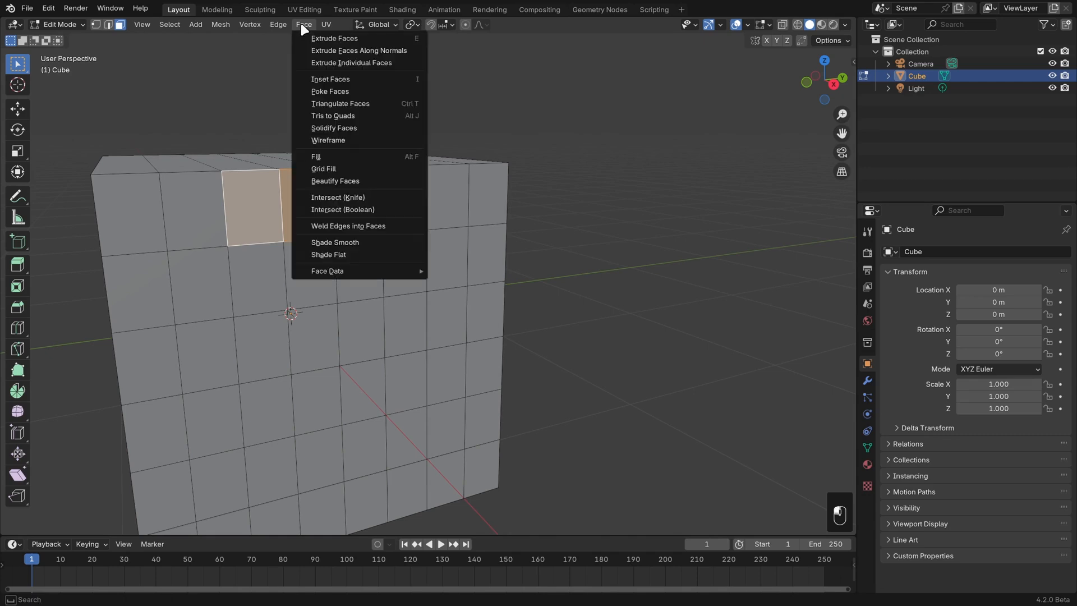
click(365, 102)
Select a two-by-two block of faces in the middle of the gridded side and merge it into one face with New Edge/Face from Vertices
click(379, 336)
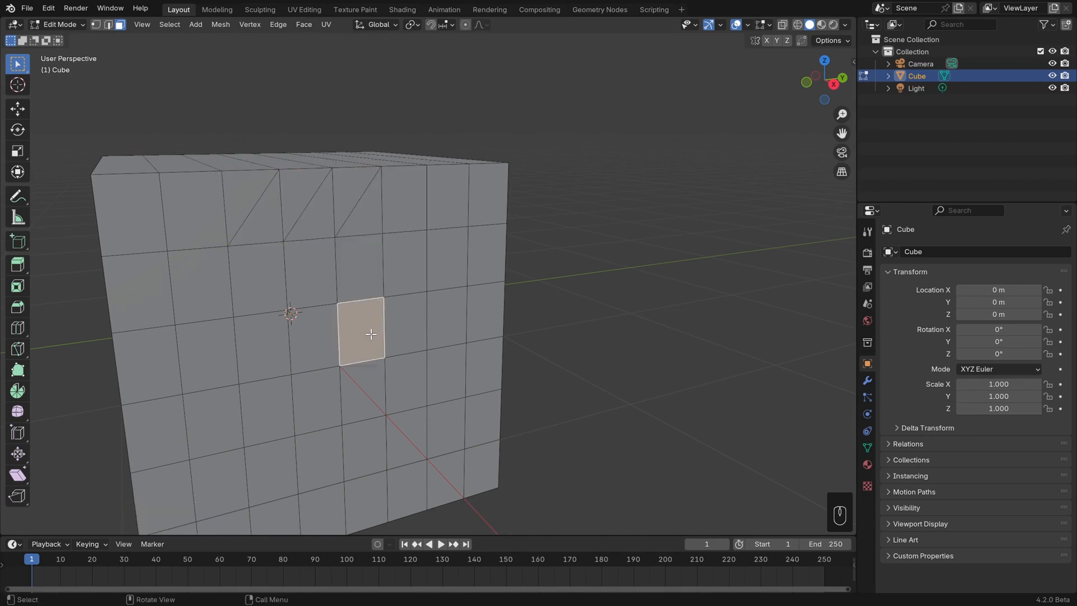
shift+click(314, 338)
shift+click(313, 413)
shift+click(359, 394)
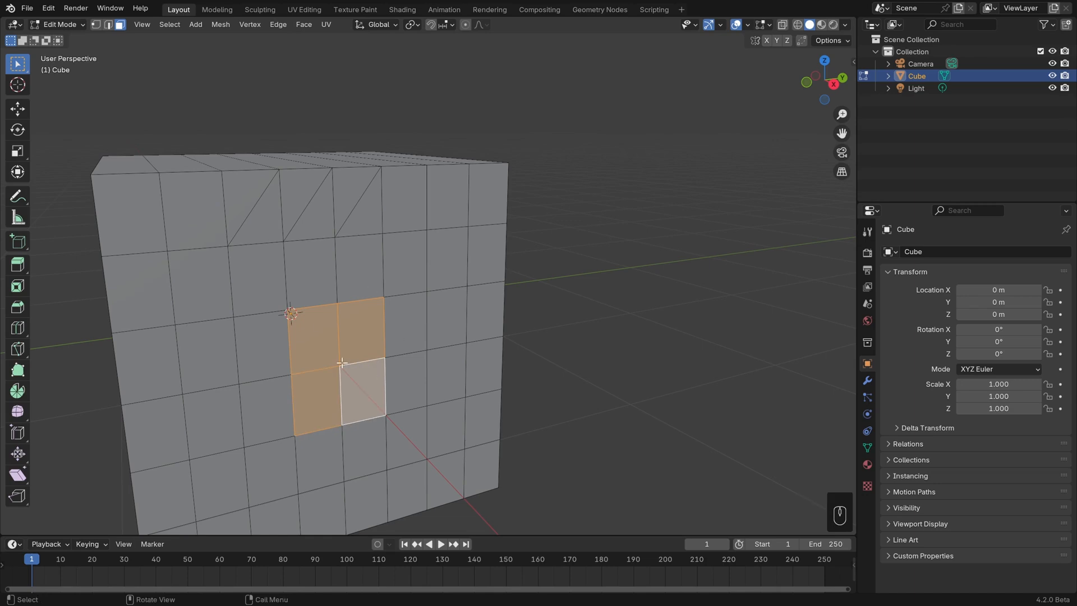
click(249, 25)
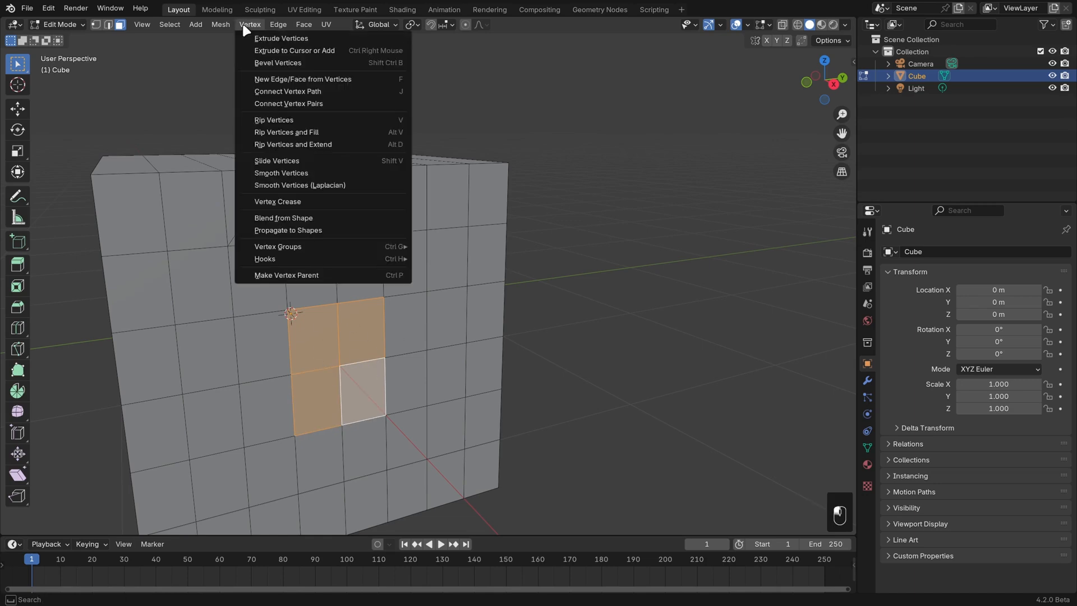
click(293, 80)
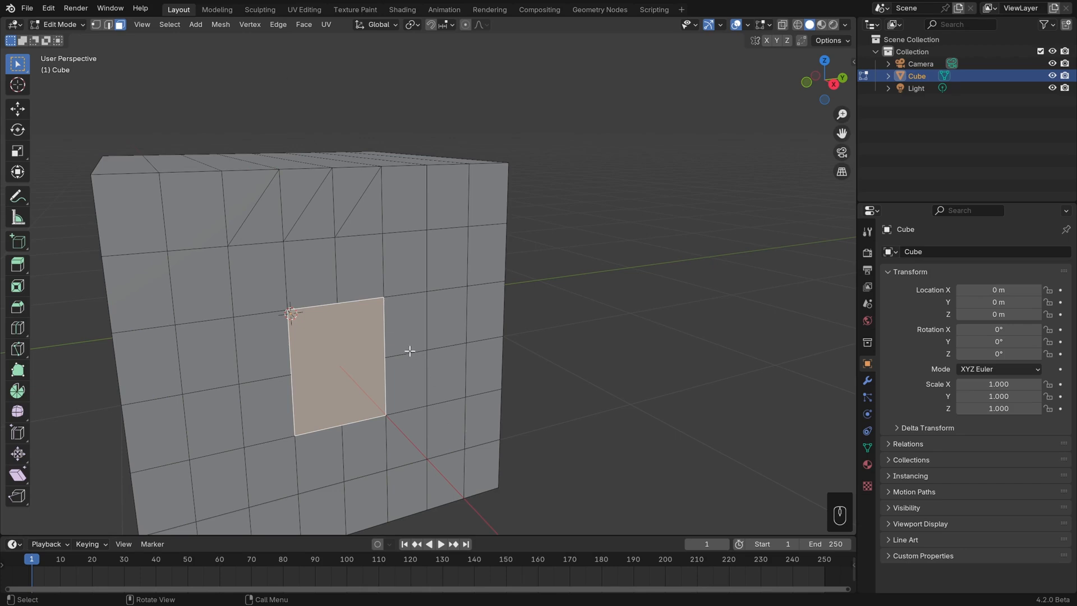
Undo the pick of a triangulated face and deselect everything on the cube
shift+middle_drag(409, 353, 492, 331)
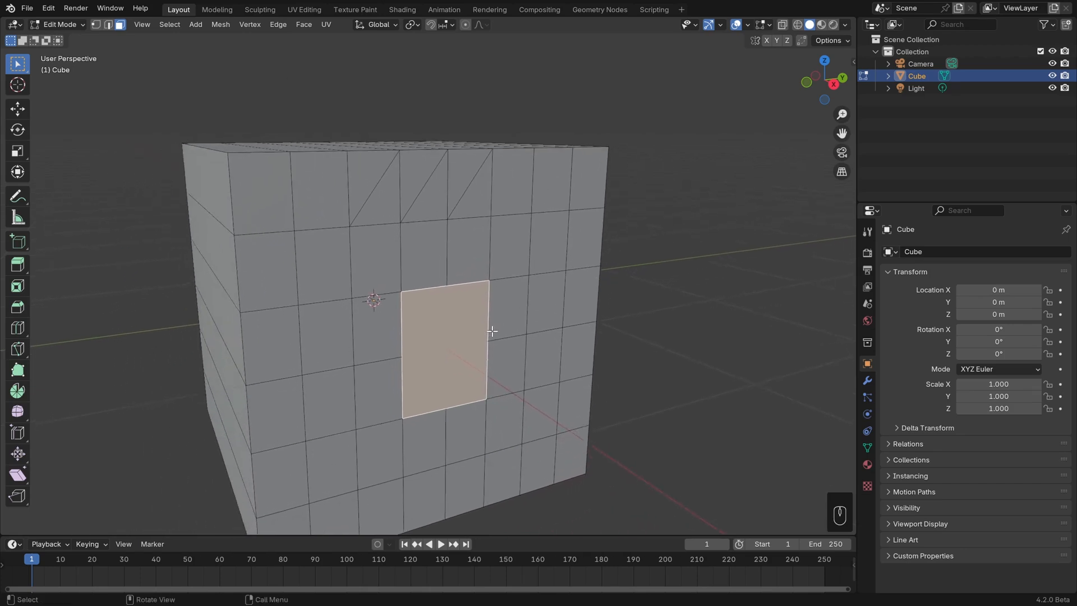
click(468, 208)
key(ctrl+z)
key(alt+a)
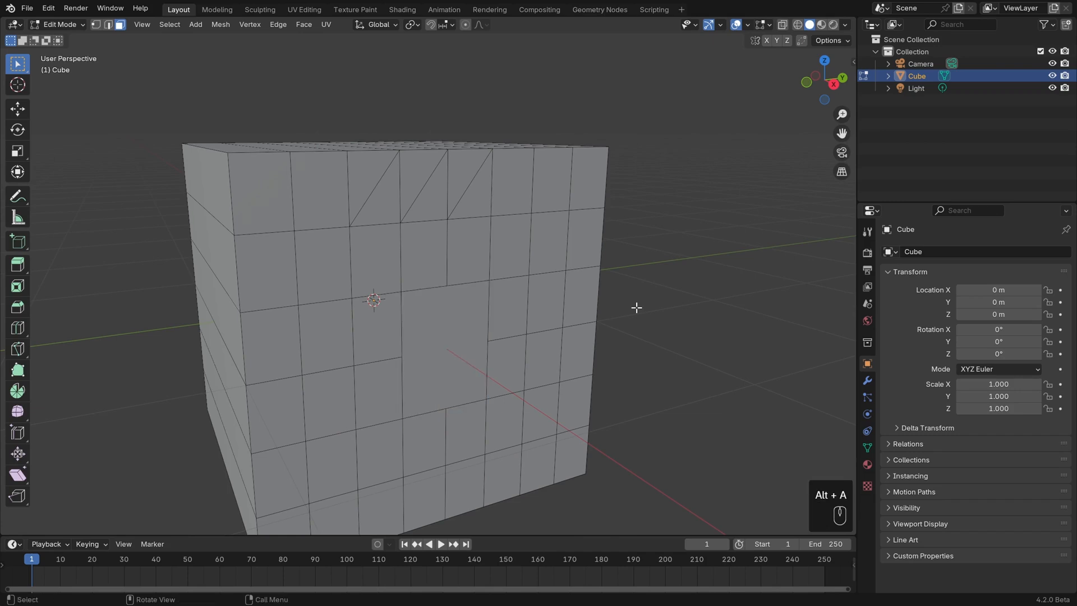
Select all faces by sides with the number of vertices equal to 3, and clear the selection
click(170, 26)
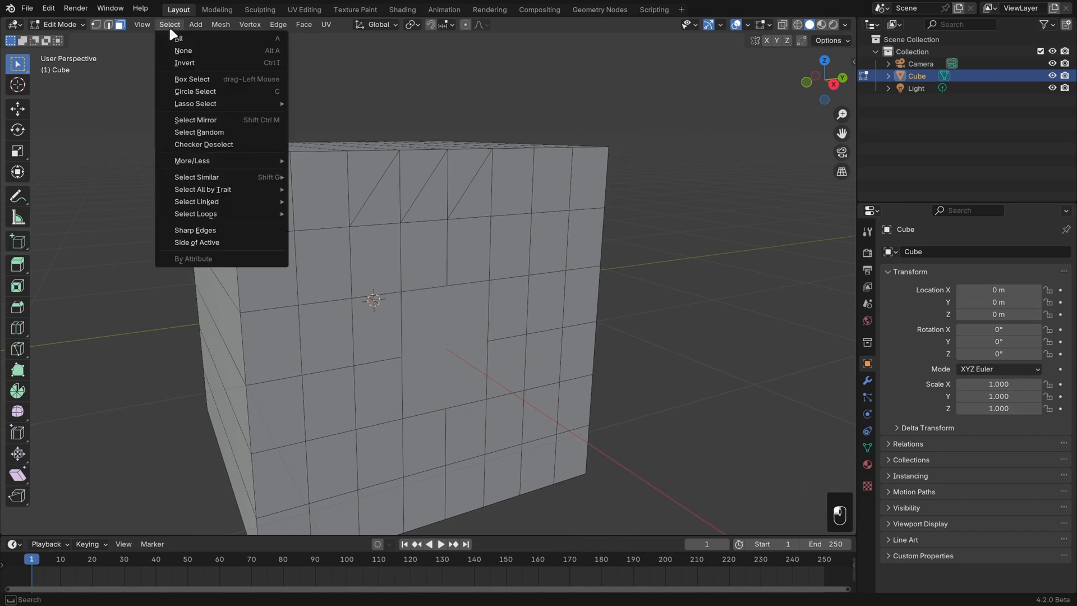
mouse_move(218, 192)
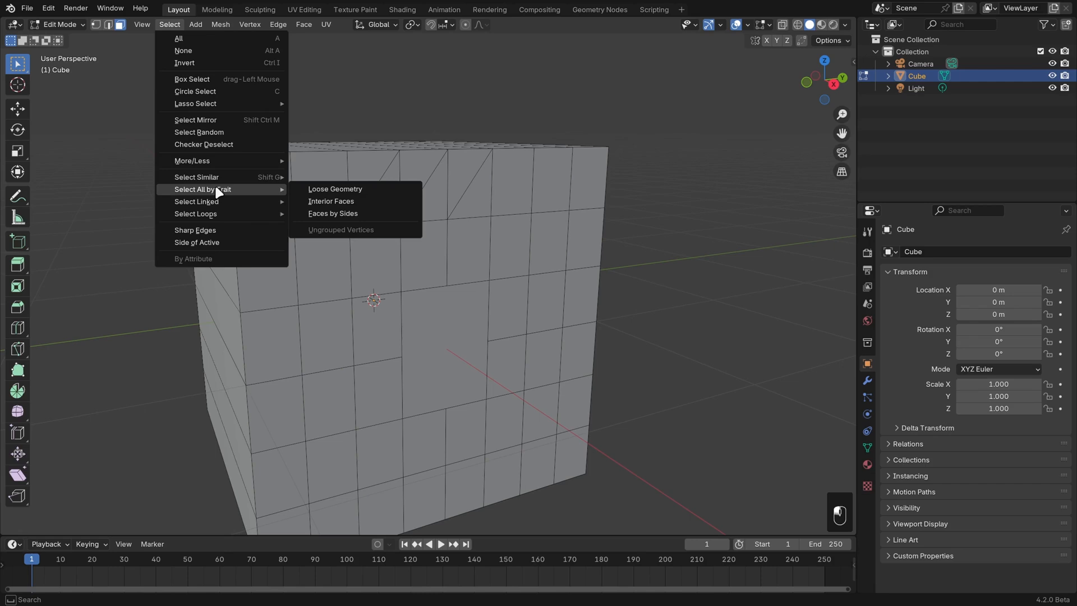
click(361, 213)
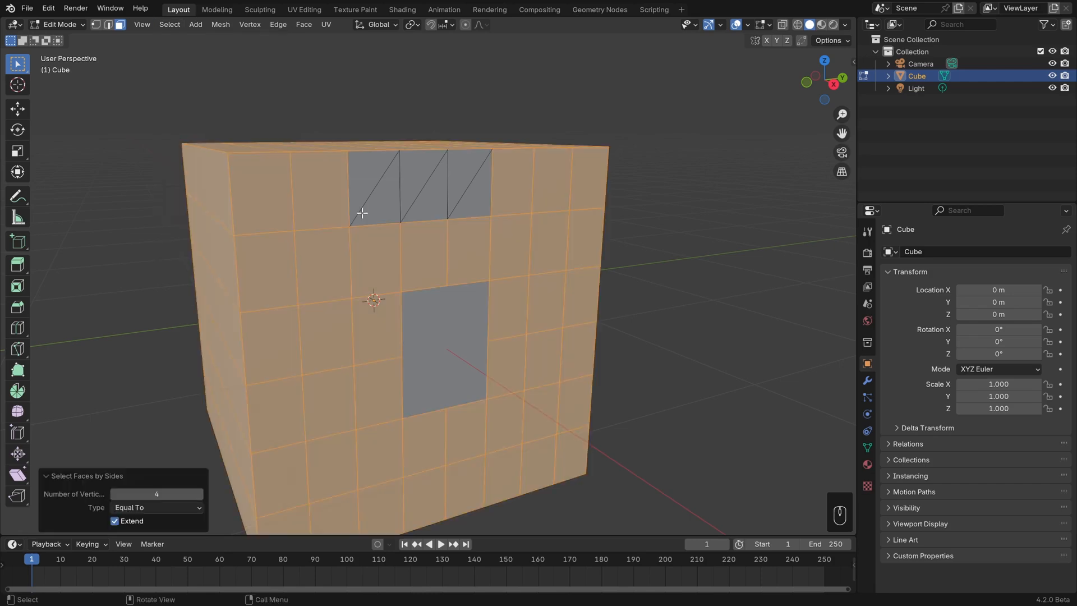
click(116, 494)
middle_drag(256, 370, 437, 321)
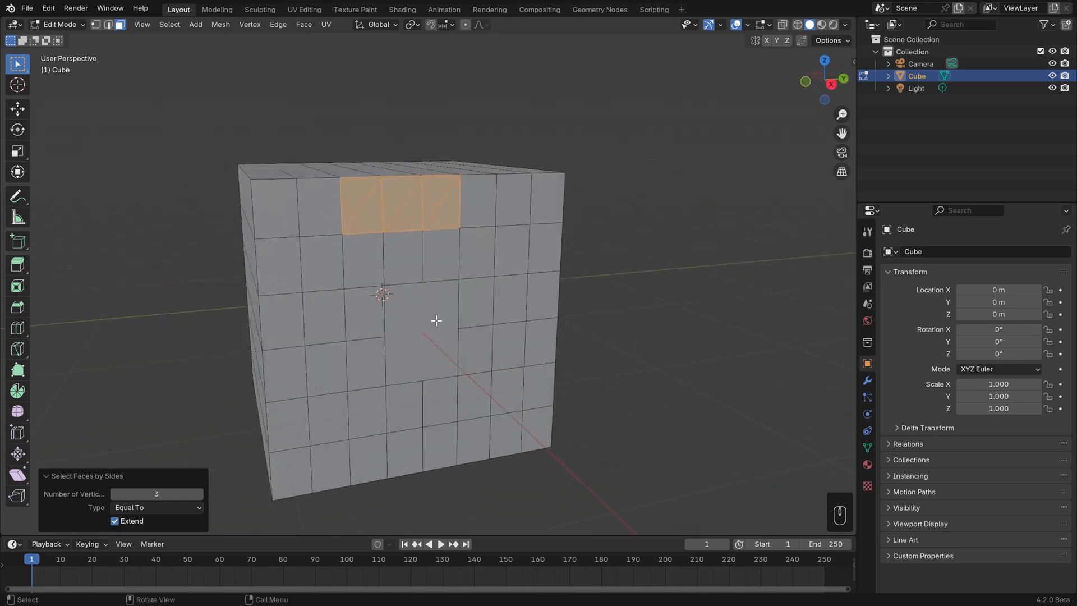
key(alt+a)
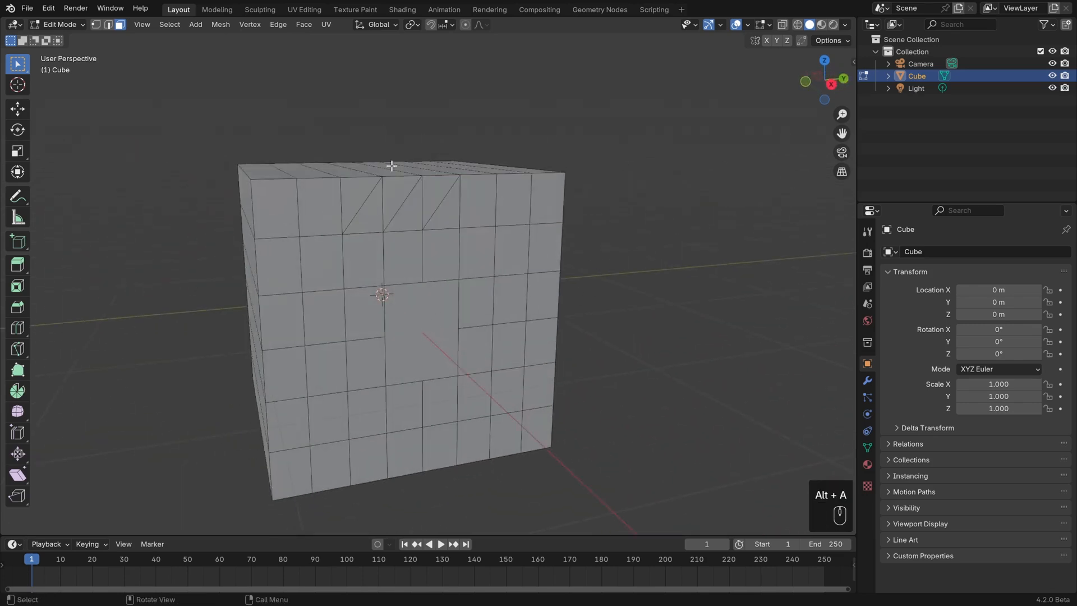
Select all faces by sides with the number of vertices set to 4 and the type to Greater Than
click(167, 25)
mouse_move(244, 189)
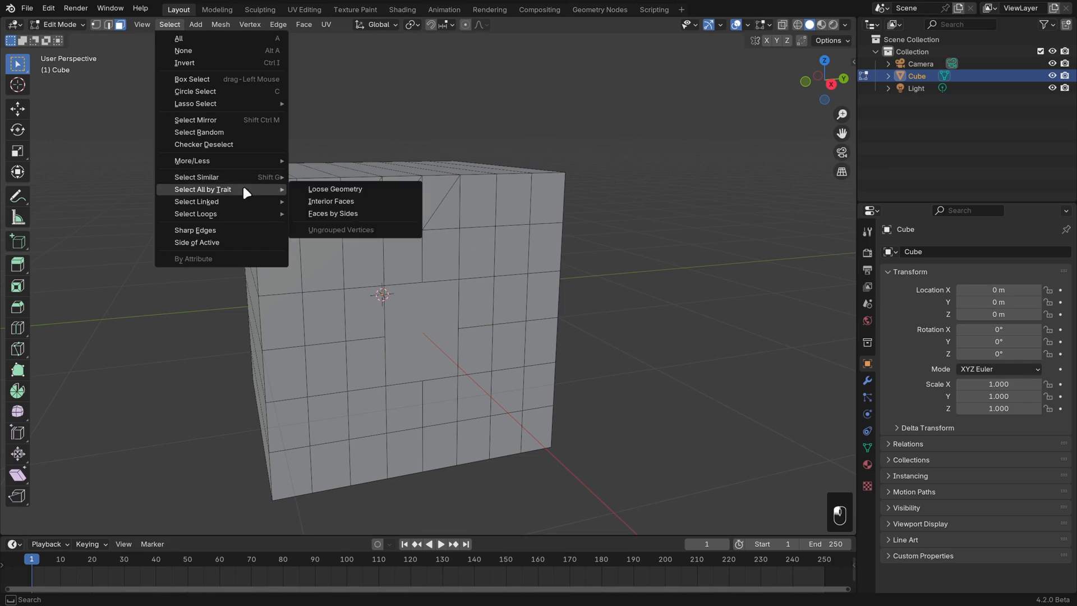
click(361, 213)
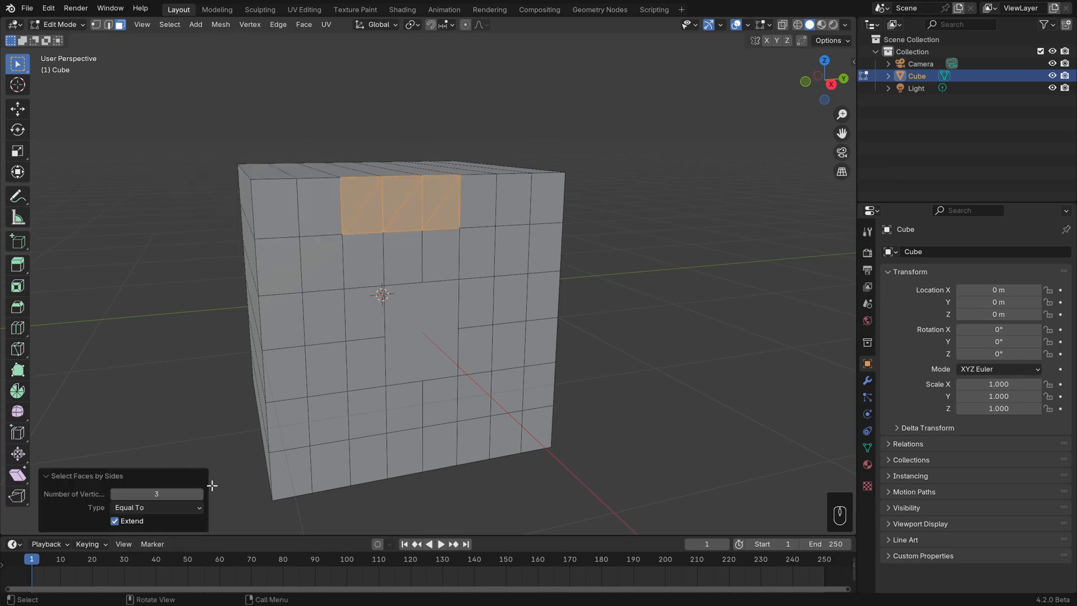
click(200, 494)
click(193, 505)
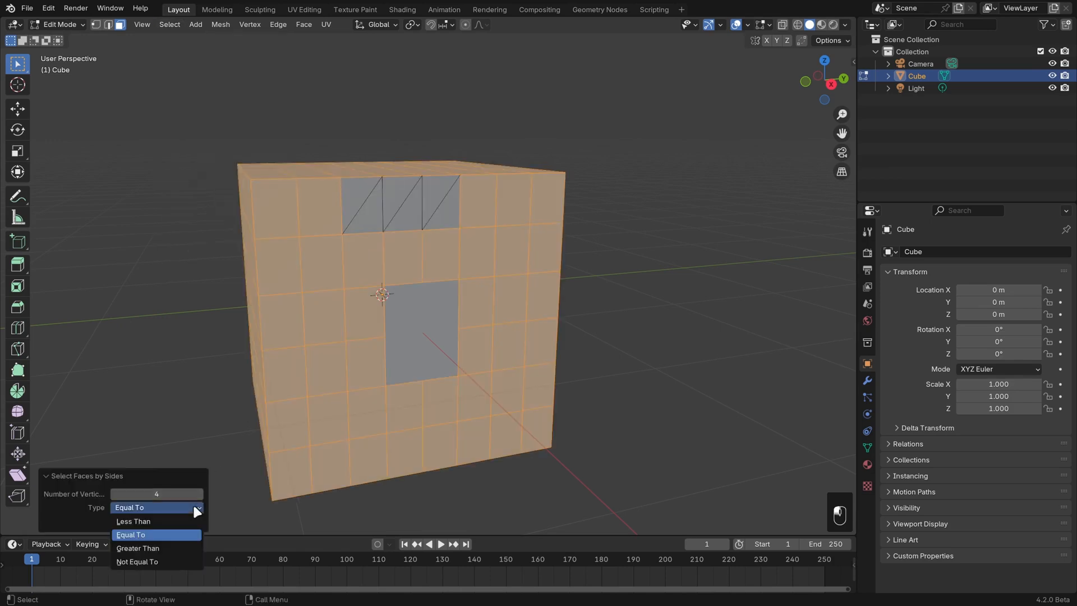
click(163, 543)
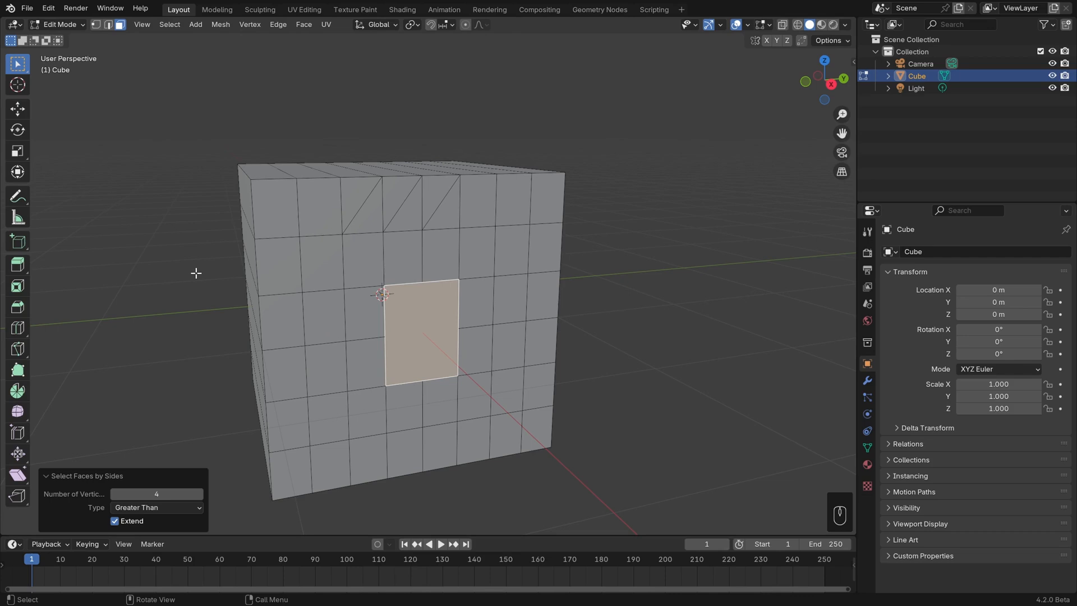
Select five scattered faces on the gridded side, and replace them with a box selection over the side with undivided horizontal strips
middle_drag(196, 273, 211, 272)
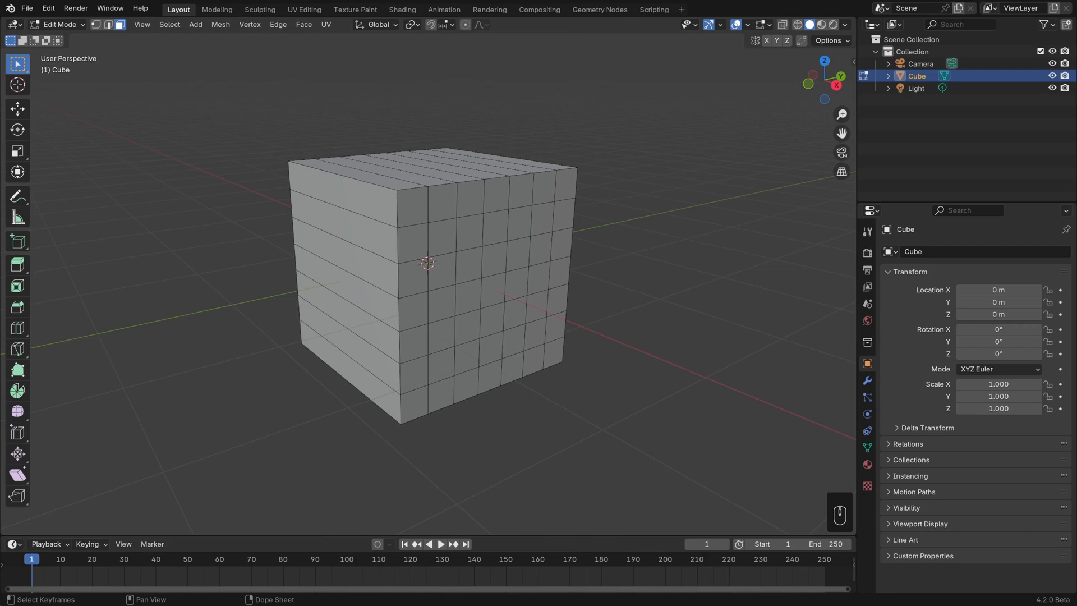
shift+click(413, 243)
shift+click(468, 296)
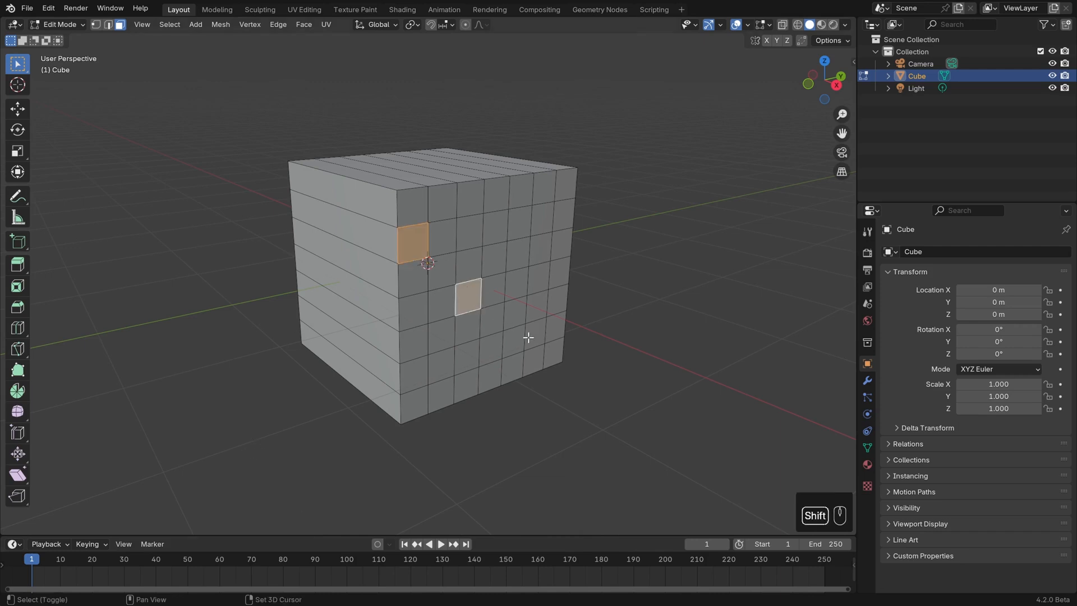
shift+click(534, 335)
shift+click(512, 369)
shift+click(466, 386)
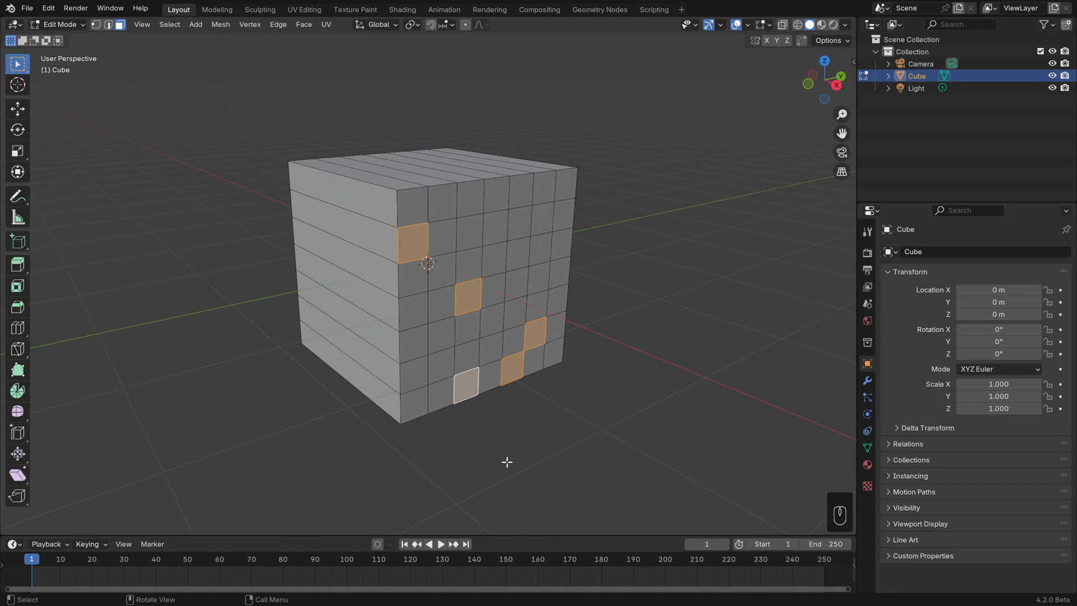
drag(240, 149, 344, 426)
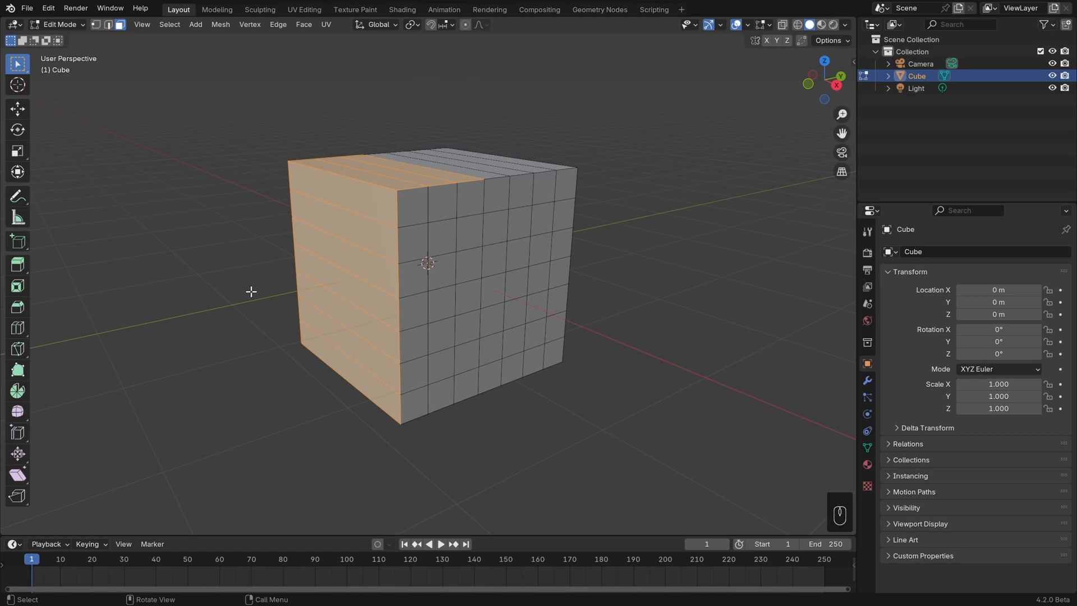
Select three separate faces on the gridded side and assign them to a new vertex group
click(442, 238)
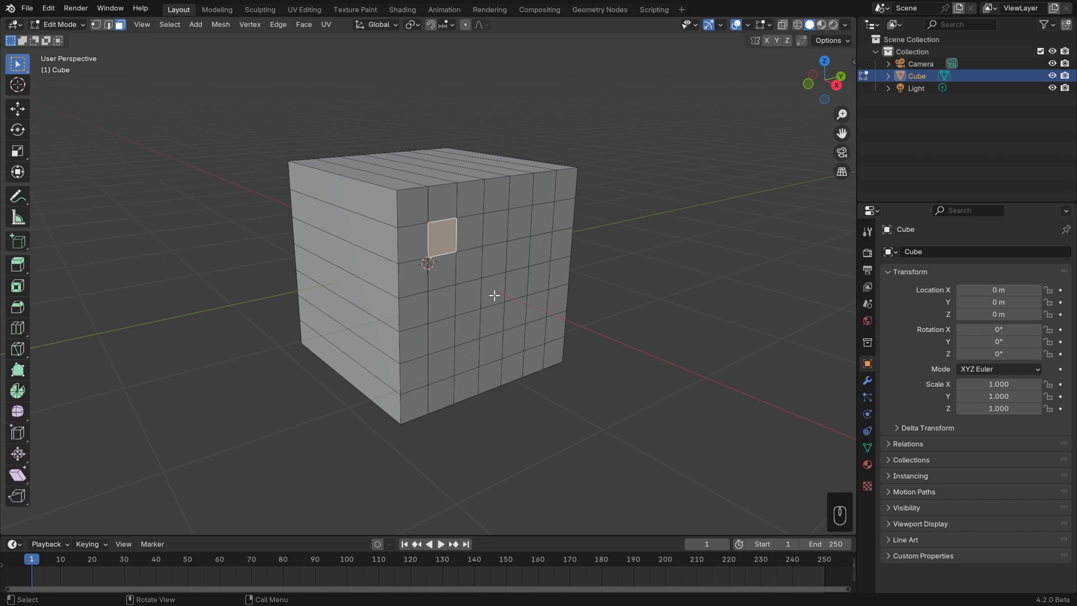
click(867, 447)
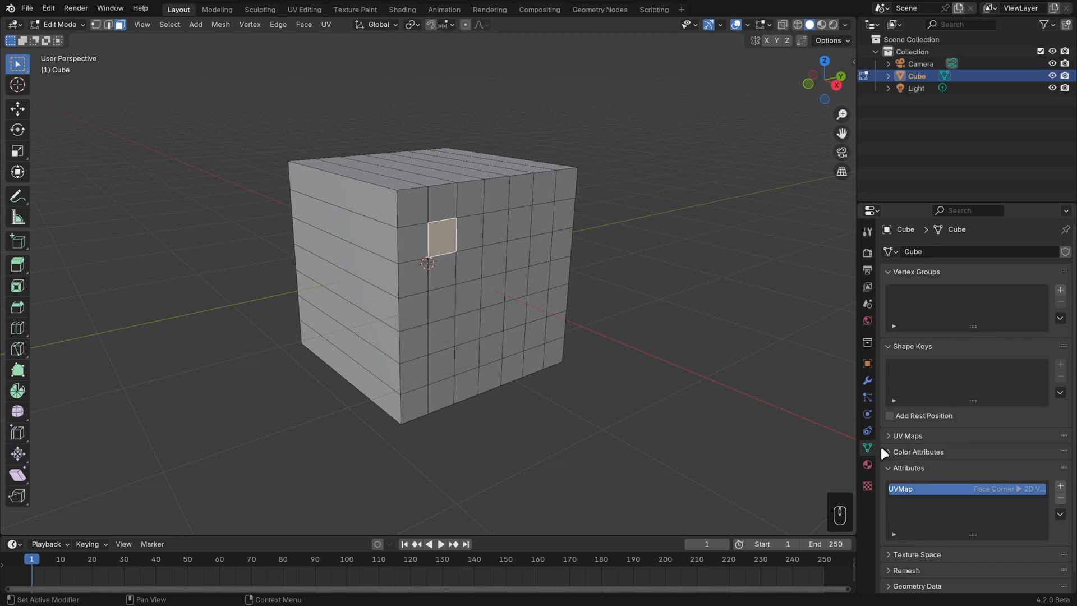
click(912, 347)
shift+click(536, 307)
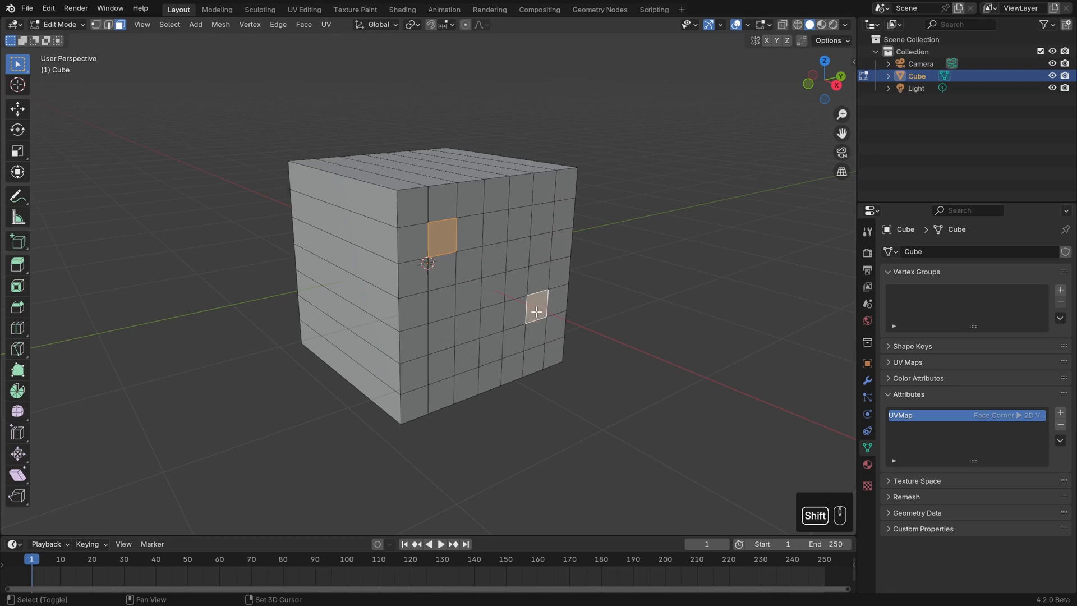
shift+click(492, 291)
click(1059, 291)
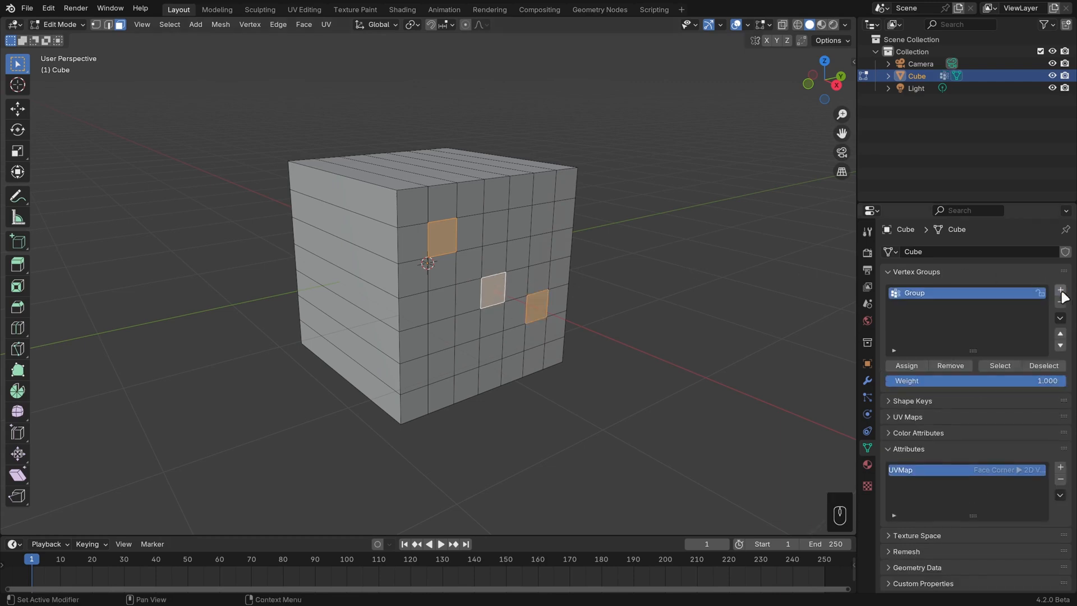
click(904, 368)
Clear the selection after picking strip faces on the adjacent side, and reselect the faces stored in the vertex group
click(656, 255)
click(344, 210)
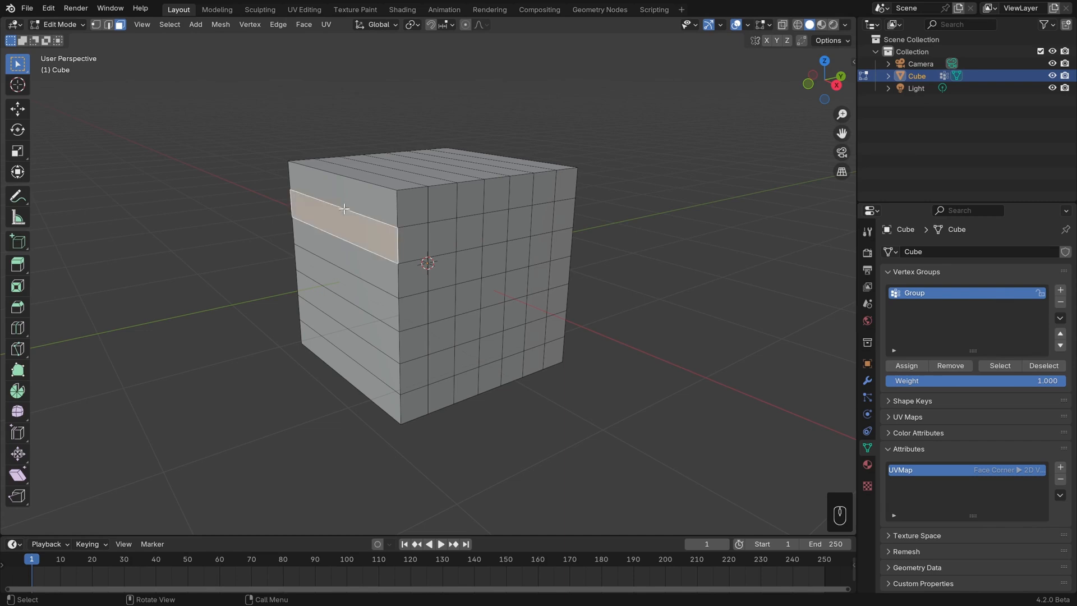
click(341, 294)
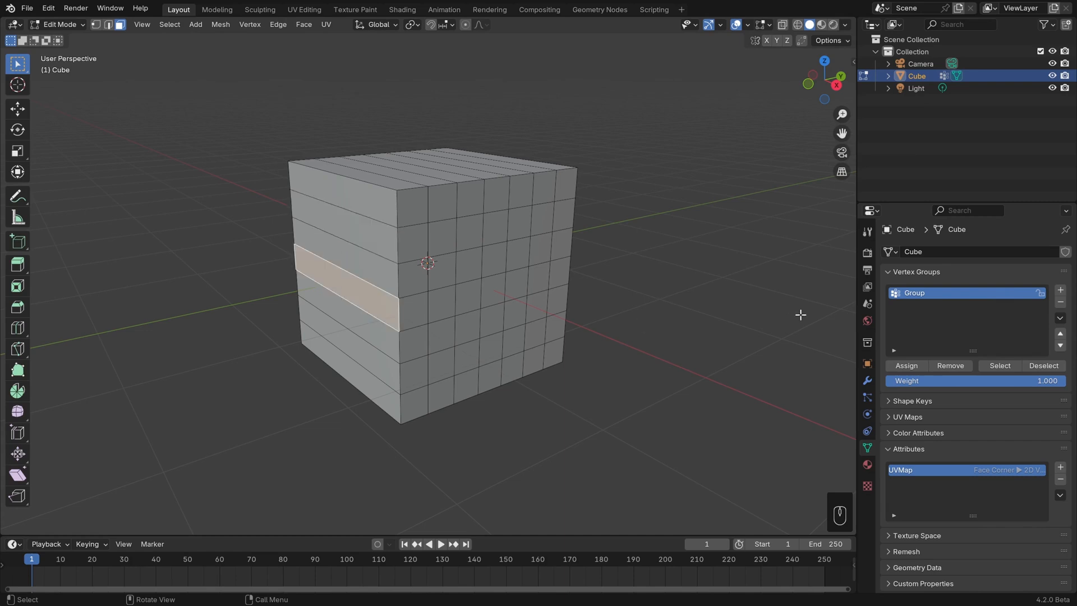
click(752, 290)
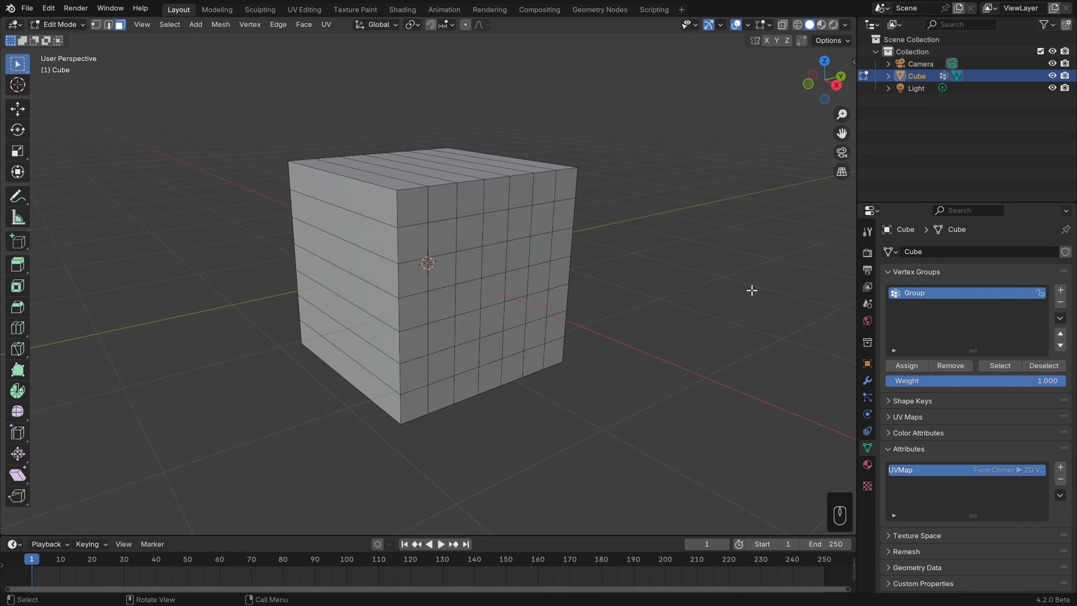
click(1005, 368)
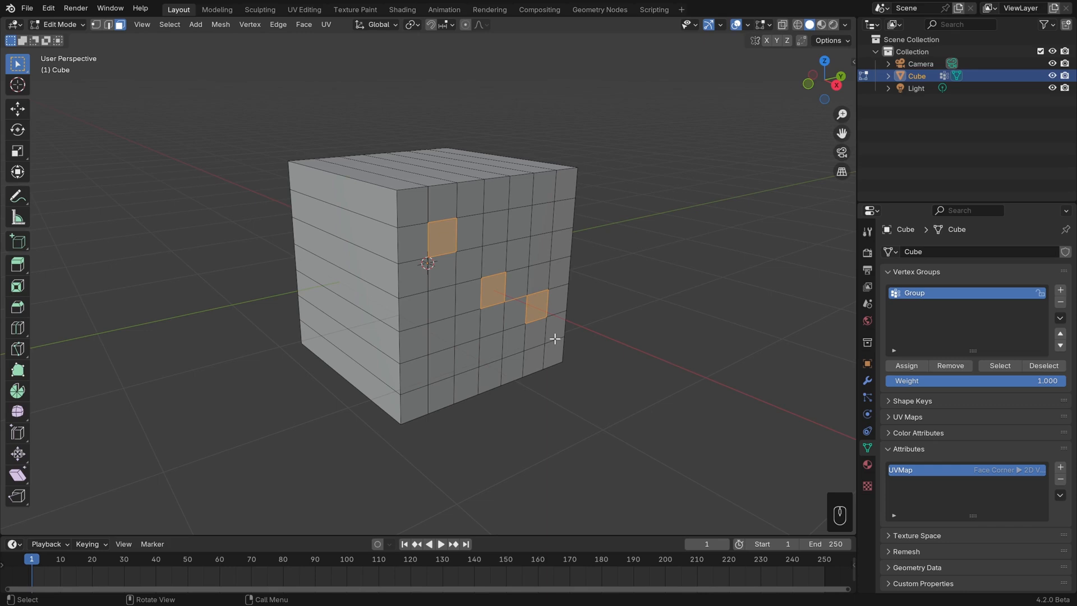
In vertex mode, add vertices from the lower part of the gridded side to the selection, and deselect everything
key(1)
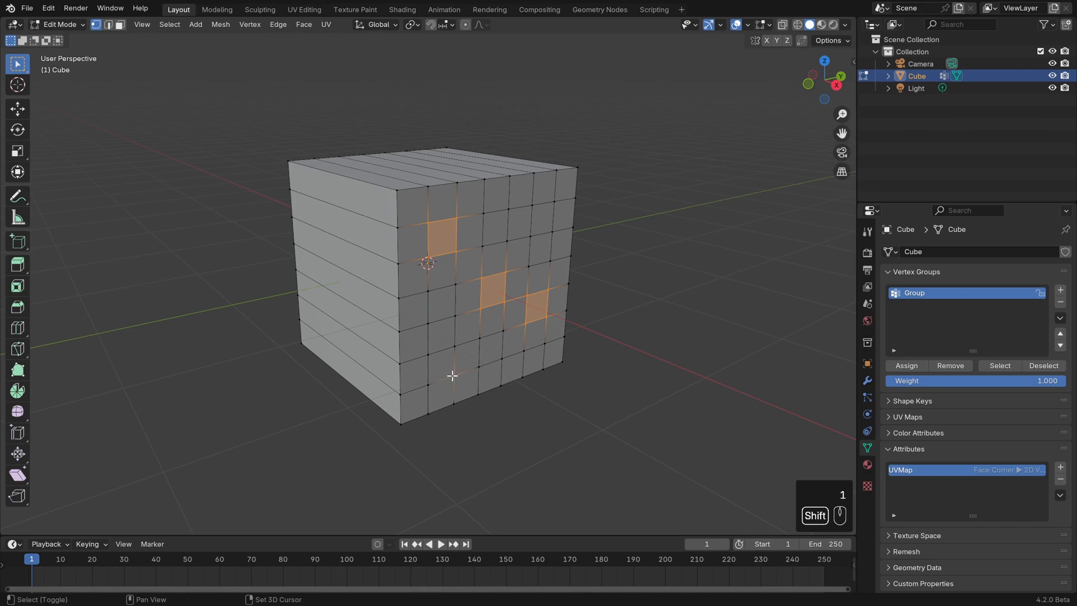
shift+click(454, 346)
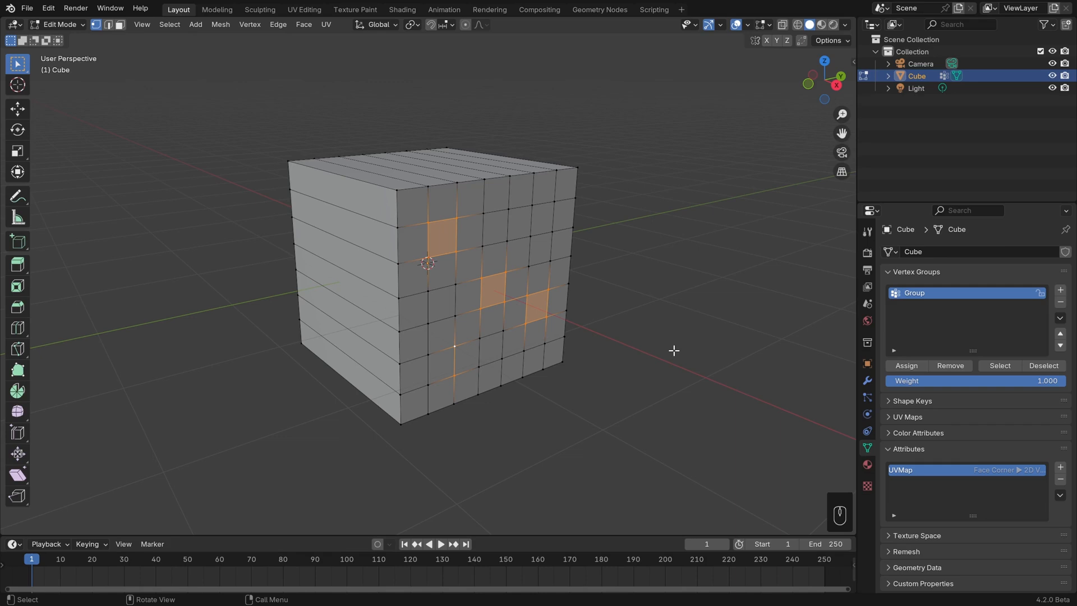
key(alt+a)
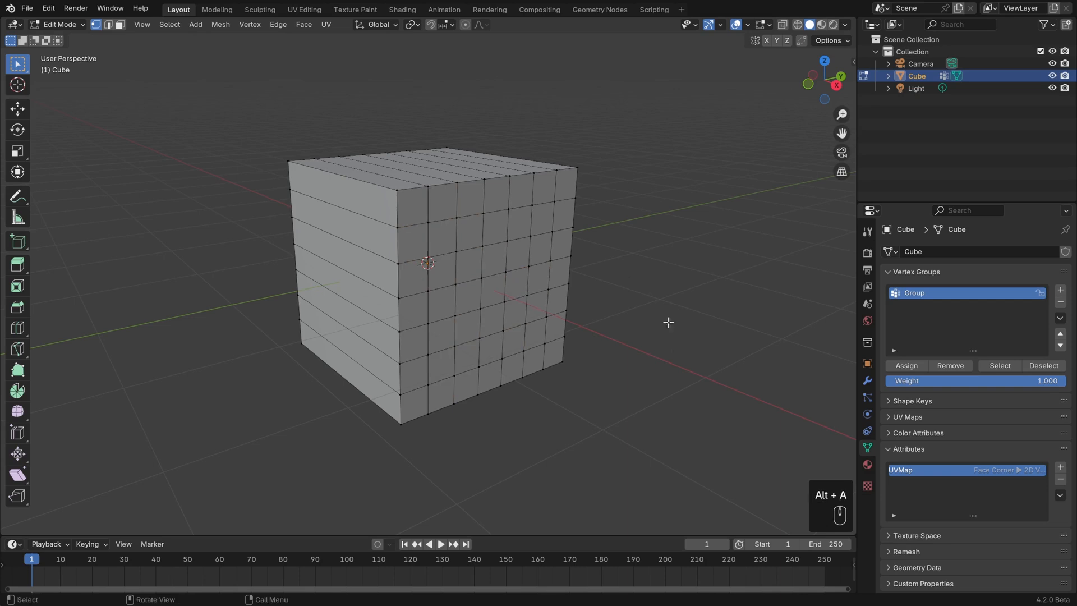
In face mode, select six scattered faces across the top three rows of the gridded side
shift+middle_drag(628, 301, 631, 298)
key(3)
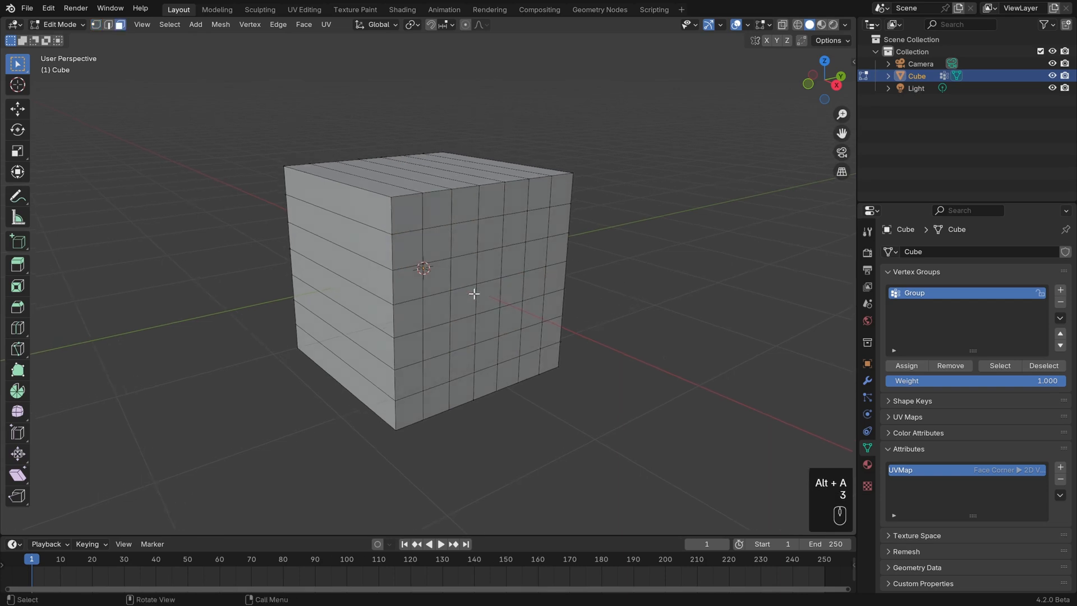
click(443, 211)
shift+click(440, 281)
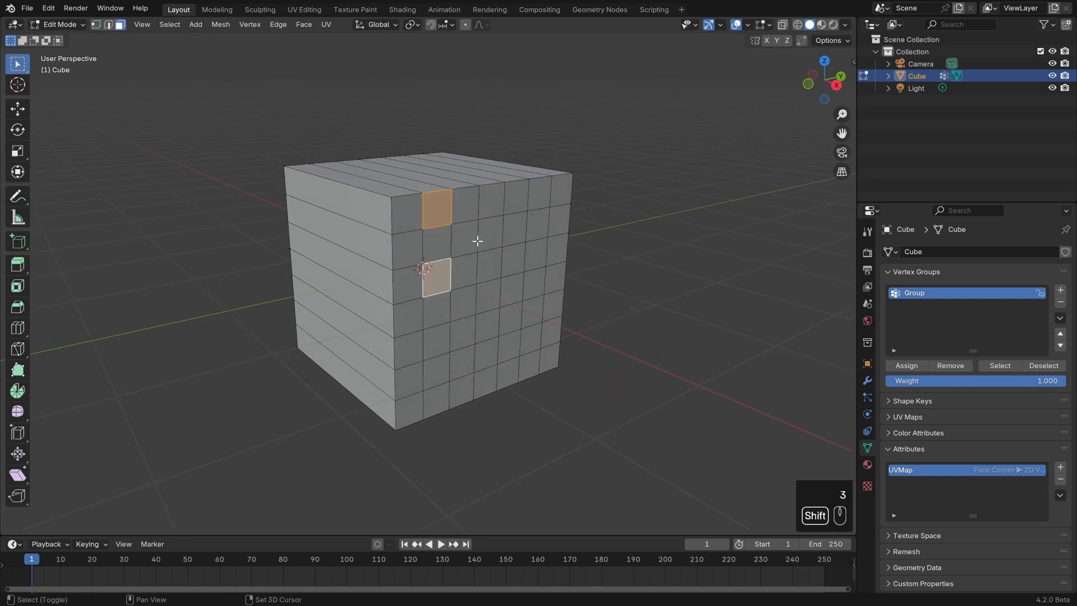
shift+click(473, 241)
shift+click(498, 263)
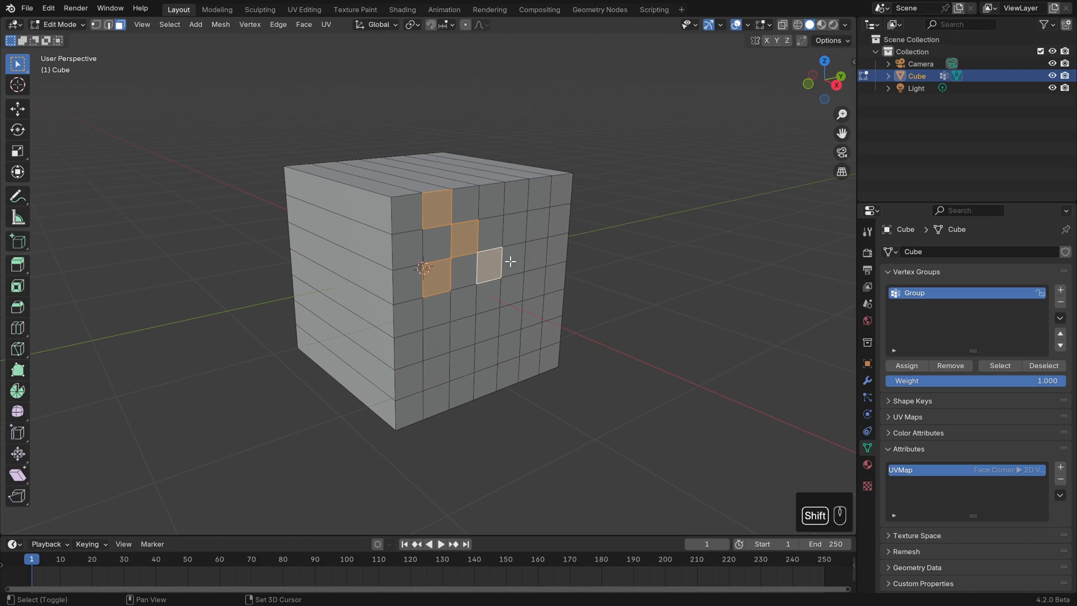
shift+click(518, 223)
shift+click(561, 224)
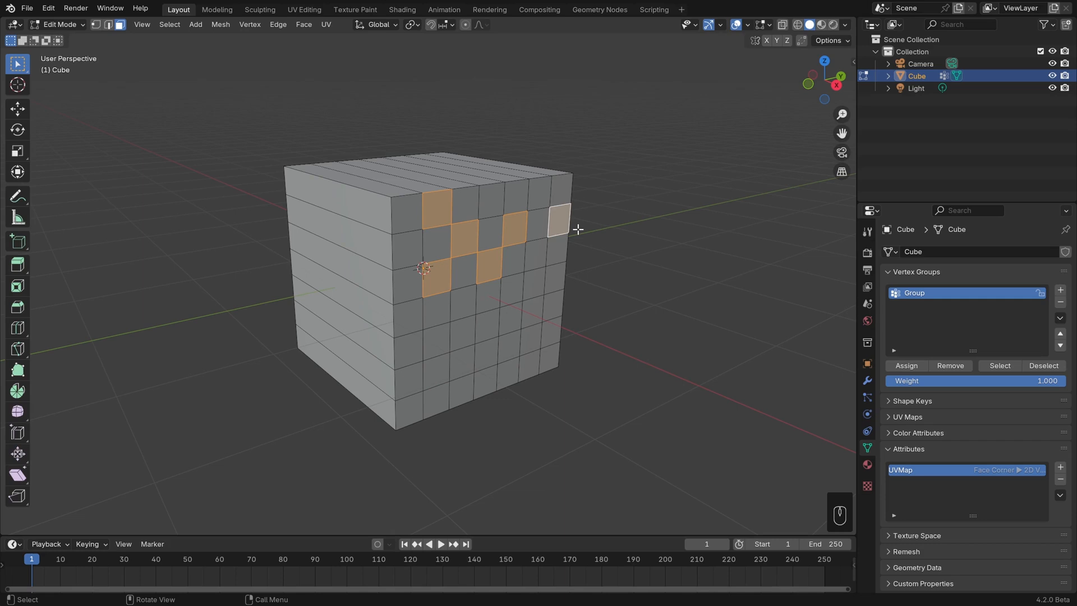
Add a mesh attribute named Faces with the Face domain and the Boolean data type
click(1059, 467)
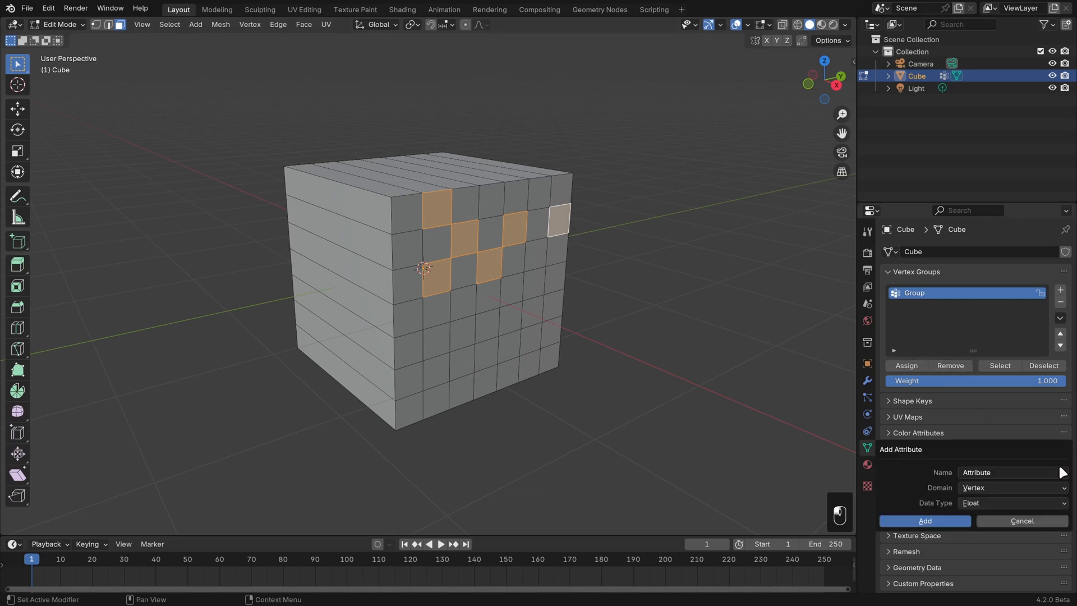
click(1008, 473)
text(Faces)
click(1004, 487)
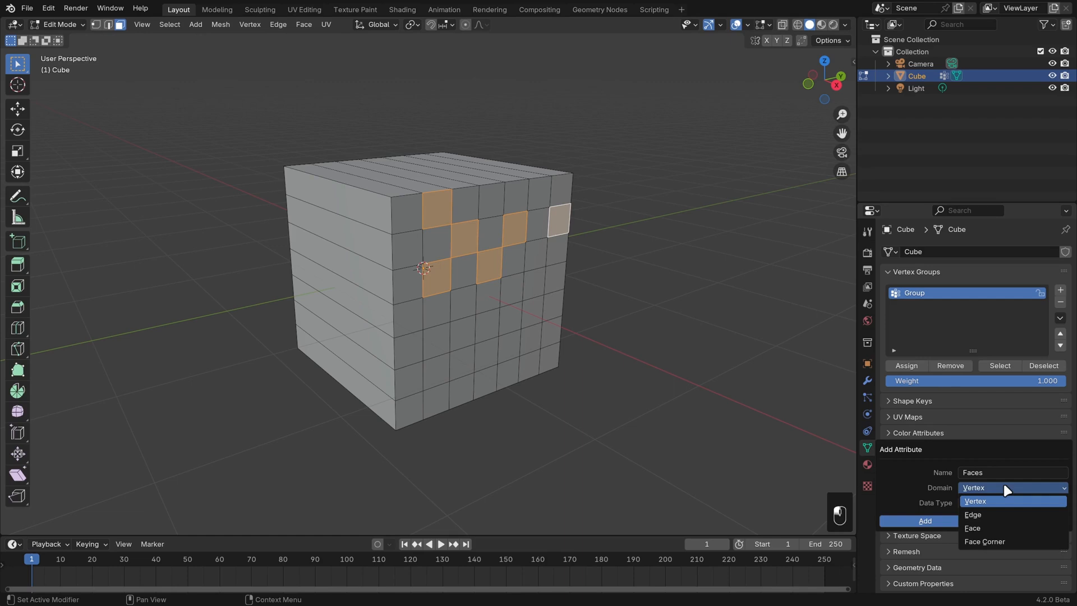
click(990, 527)
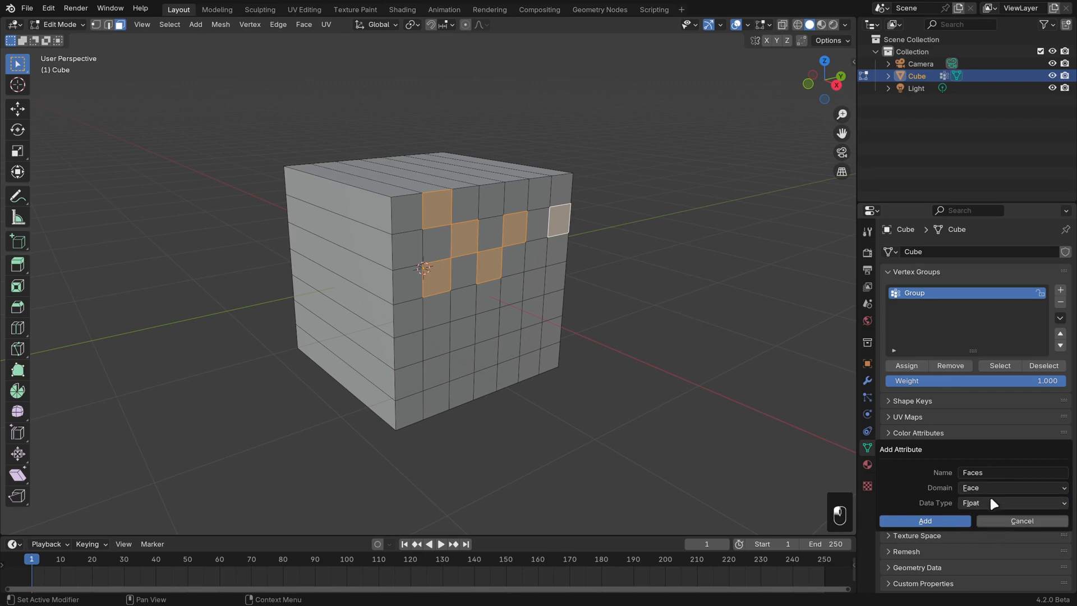
click(981, 502)
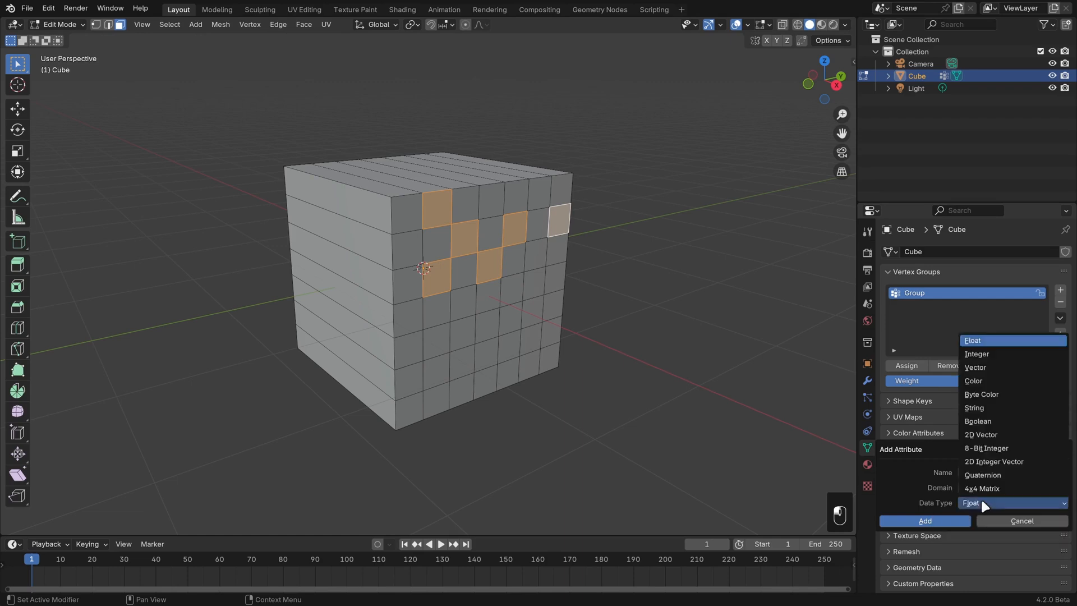
click(990, 421)
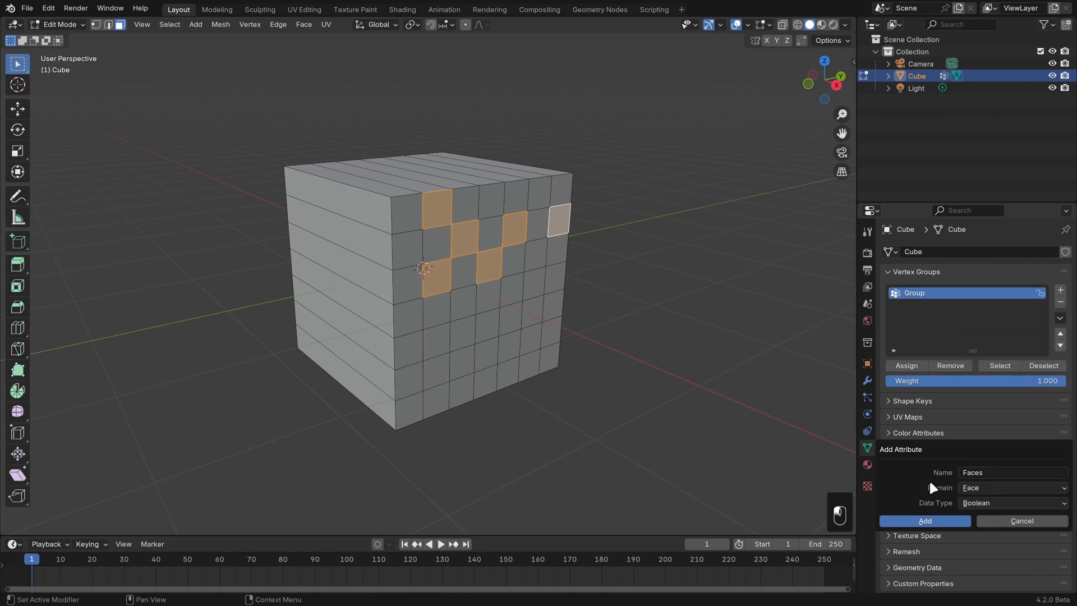
click(937, 517)
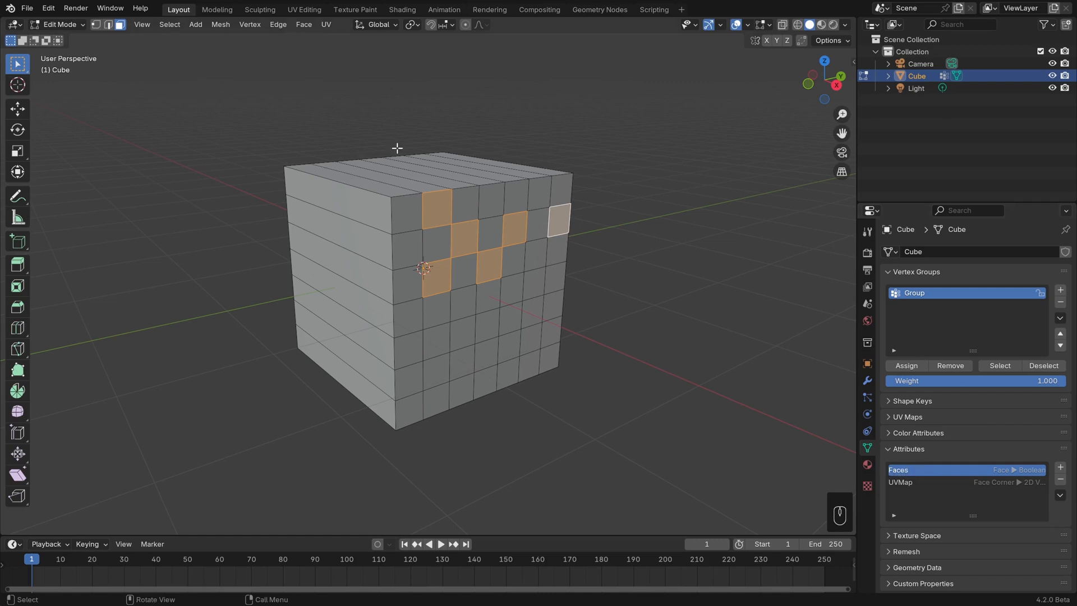
Set the active Faces attribute on the six selected faces
click(220, 23)
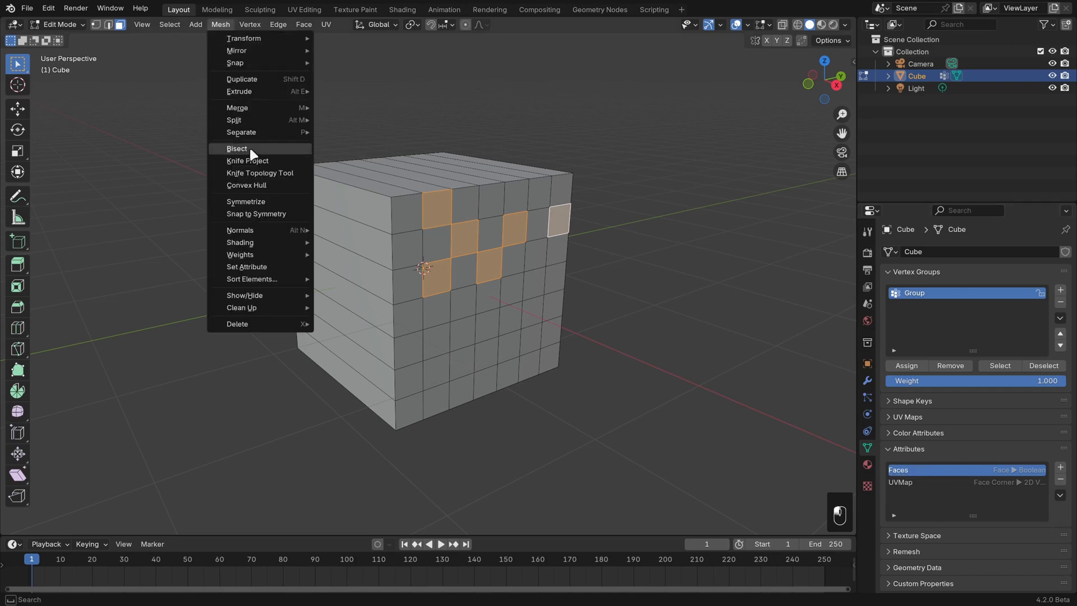
click(280, 268)
click(376, 299)
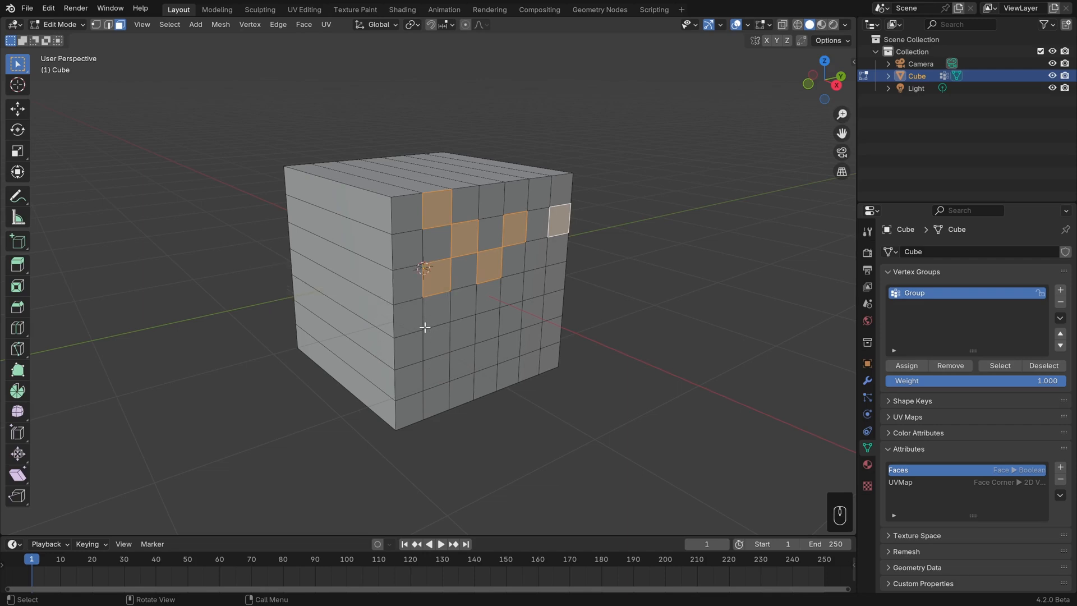
Deselect everything and reselect the stored faces by the Faces attribute
key(alt+a)
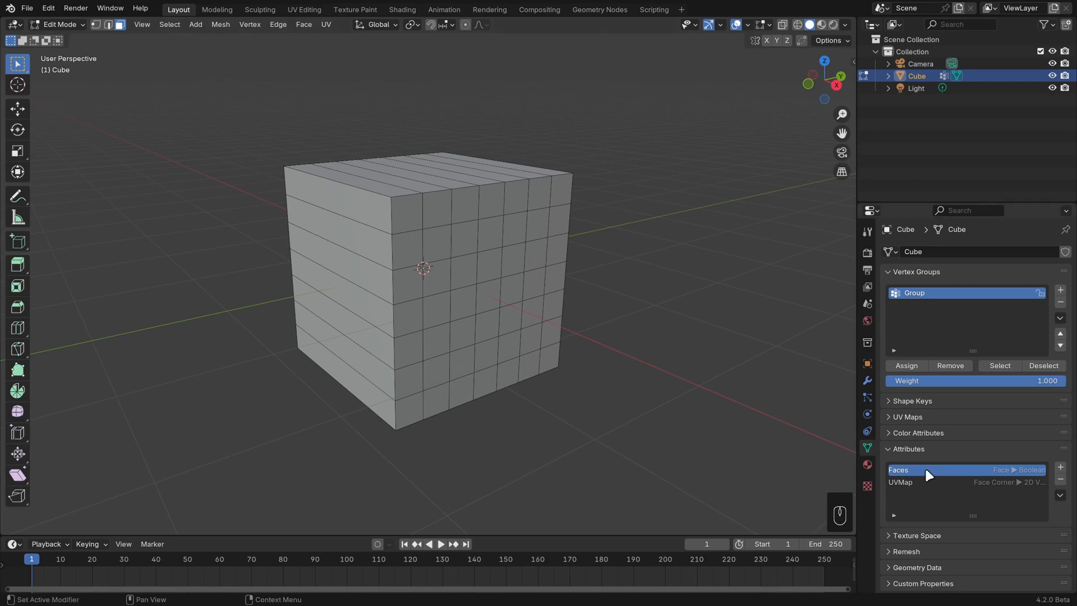
click(168, 25)
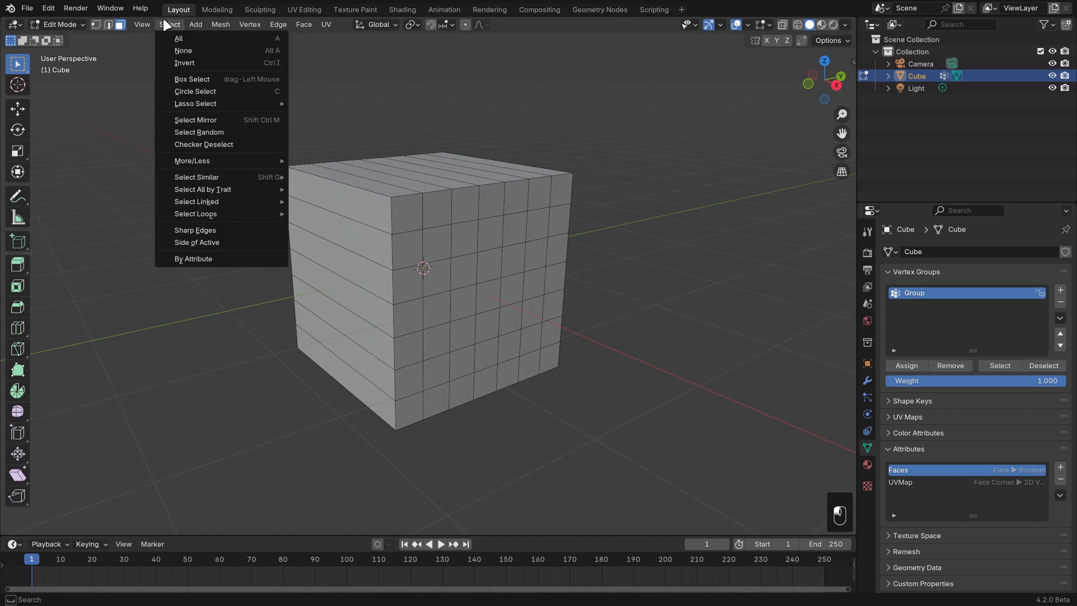
click(212, 257)
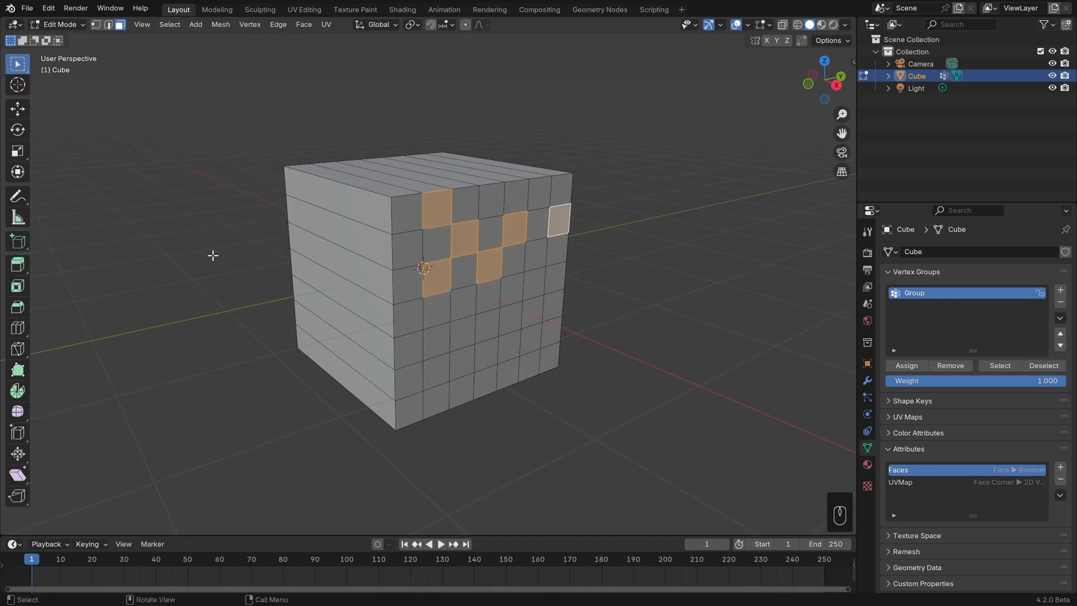